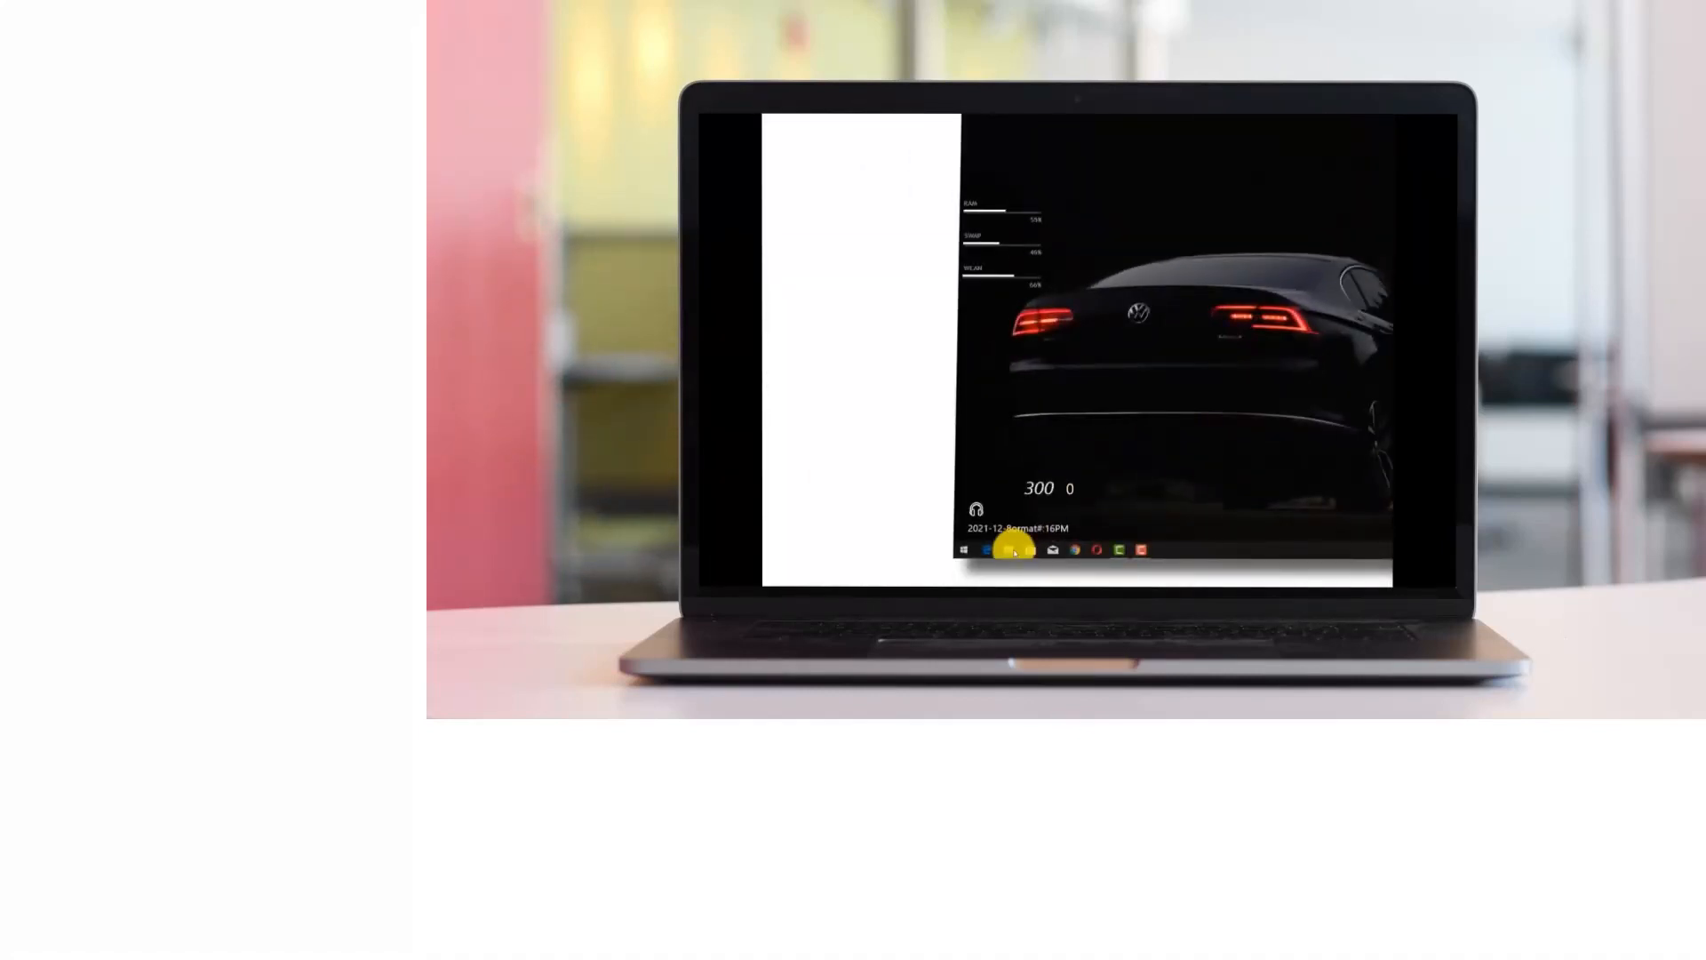
{"action": "left_click", "coordinate": [1015, 551]}
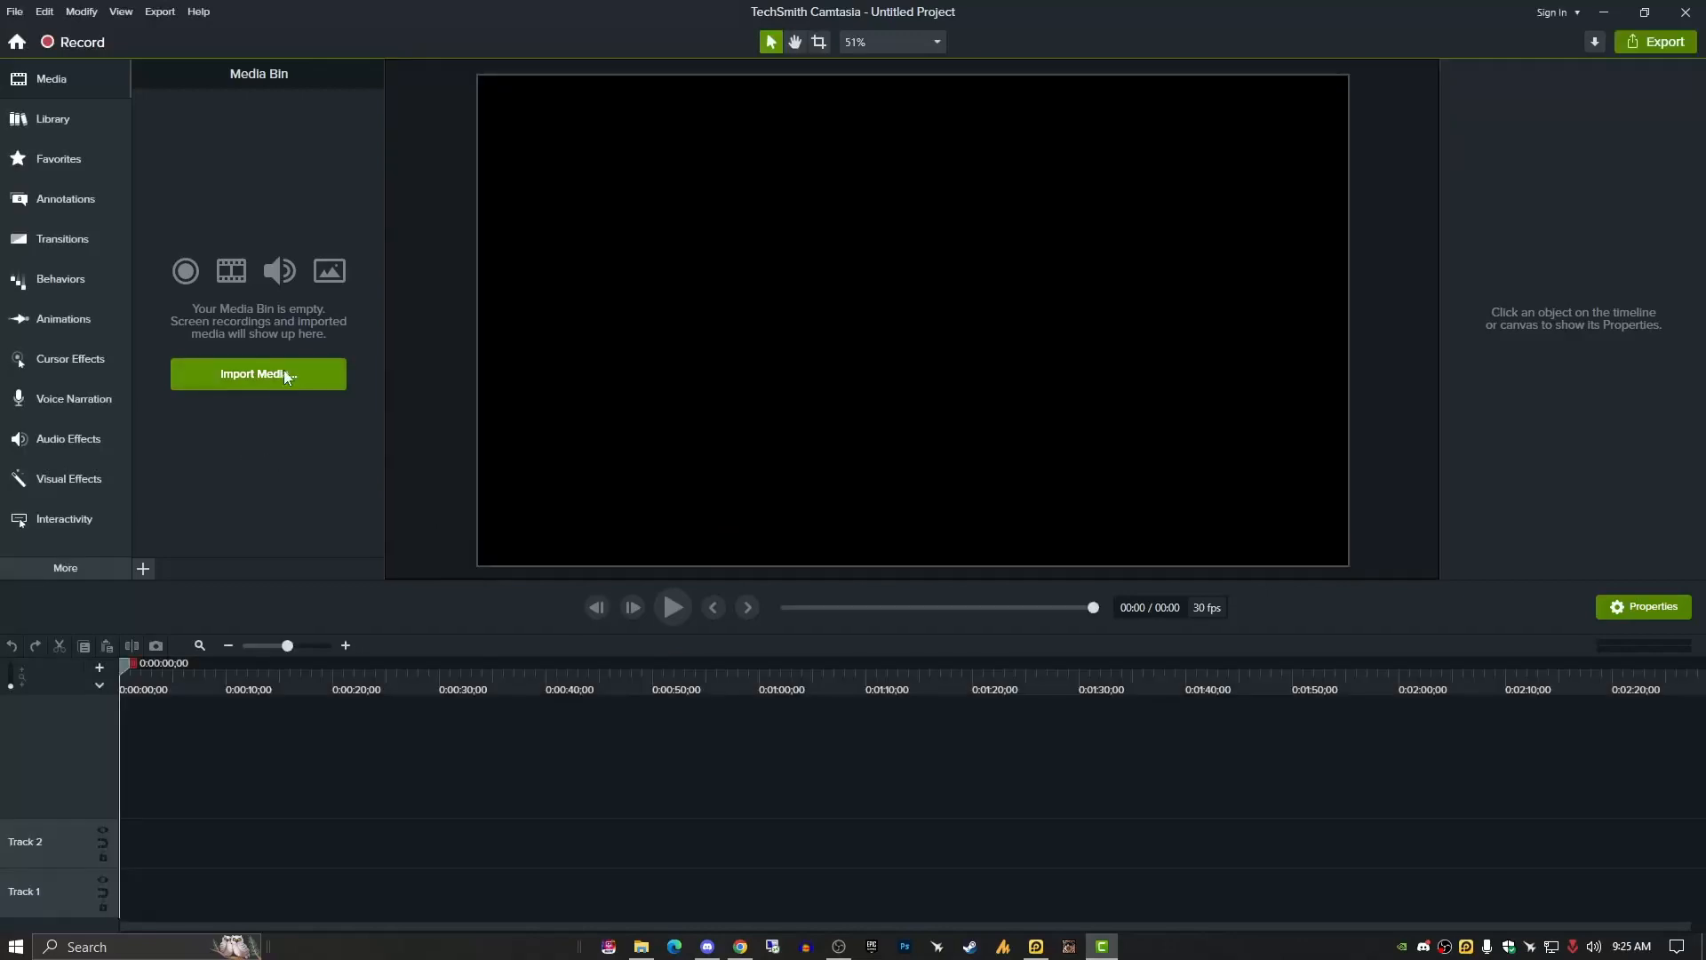
Look through the media import dialog, the Camtasia 2022 library folders and the saved favorites.
{"action": "left_click", "coordinate": [285, 370]}
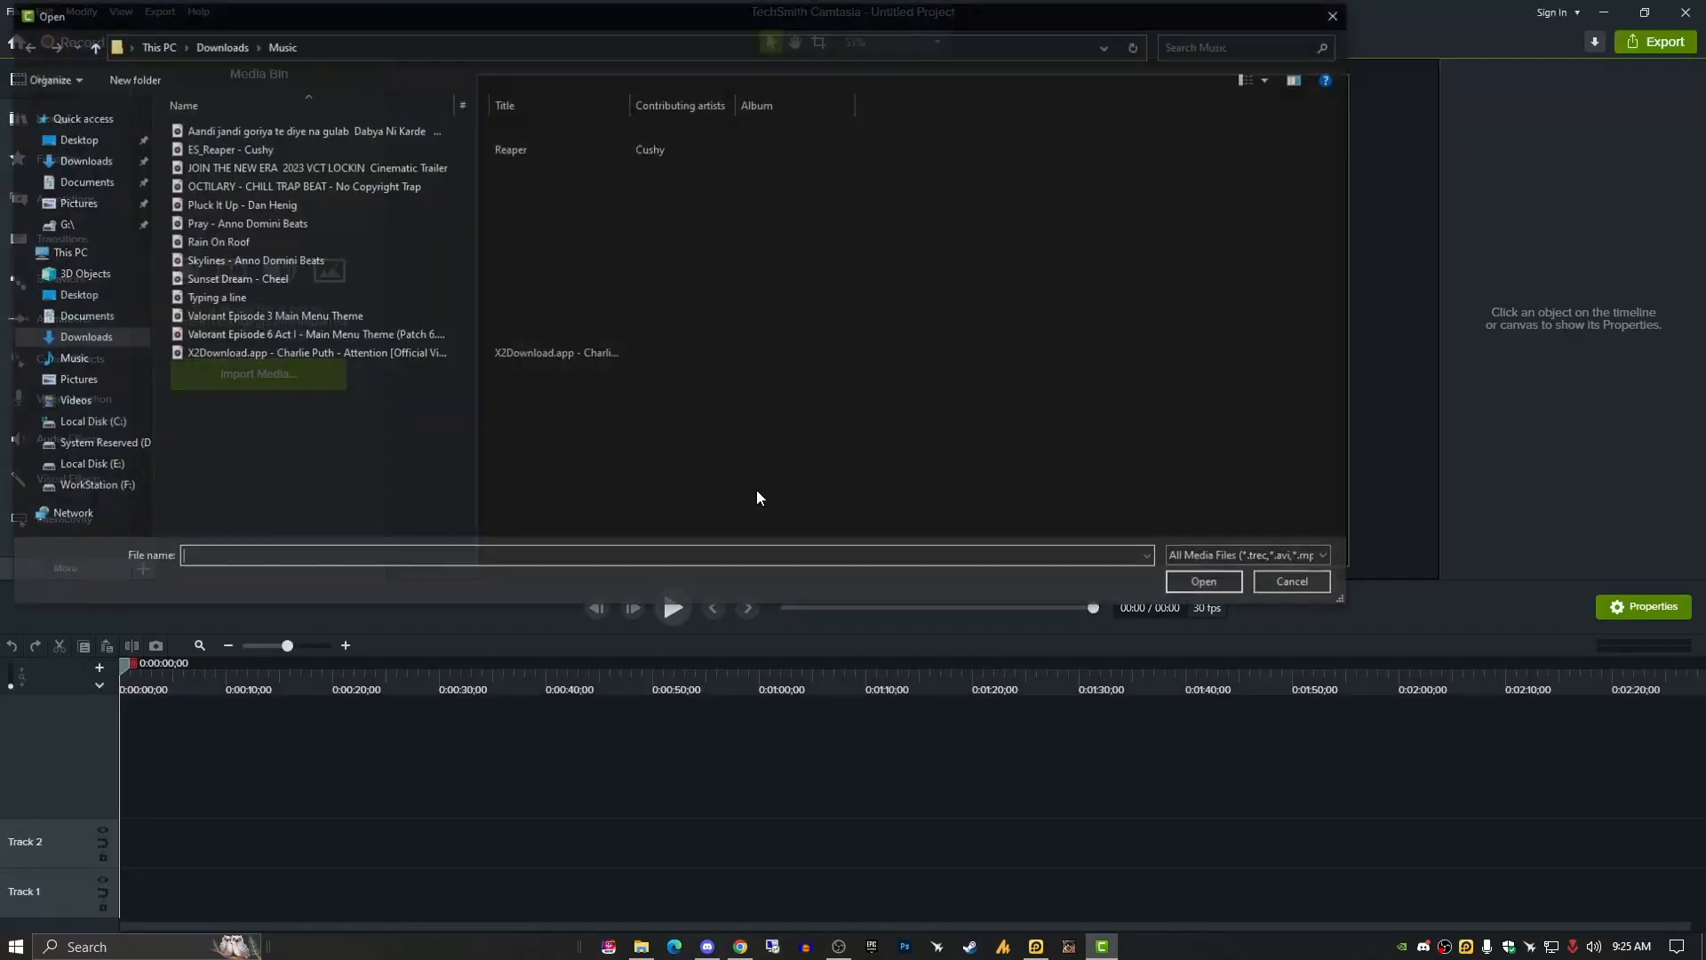
{"action": "left_click", "coordinate": [1284, 588]}
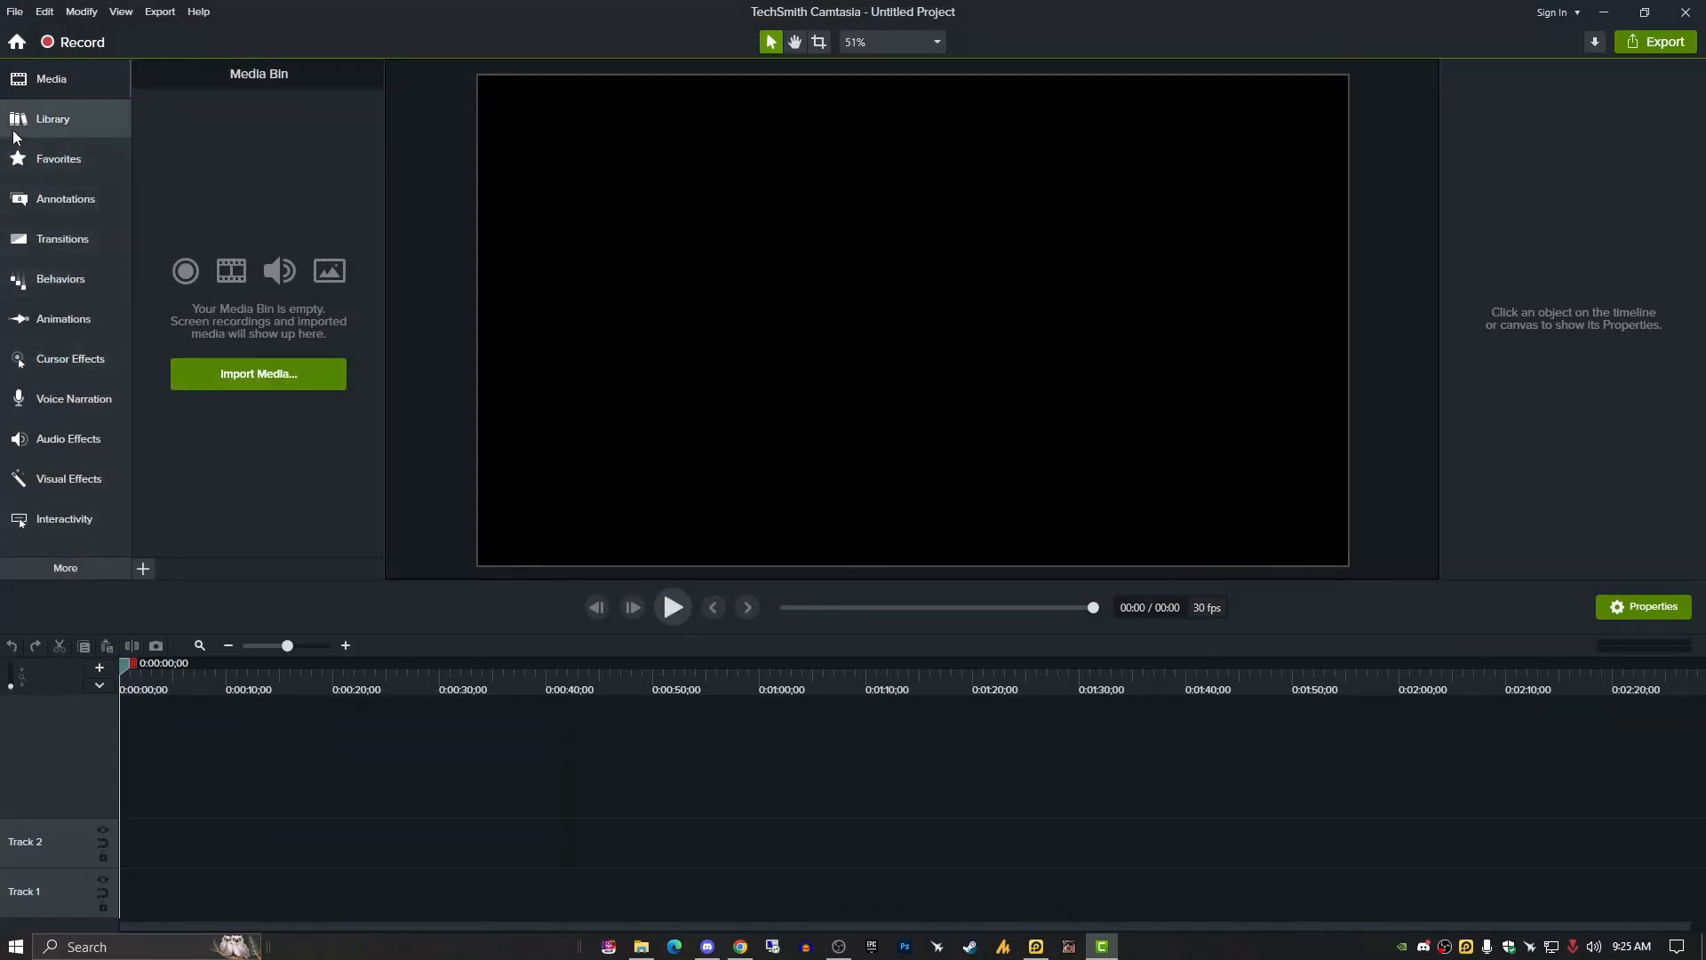
{"action": "left_click", "coordinate": [54, 122]}
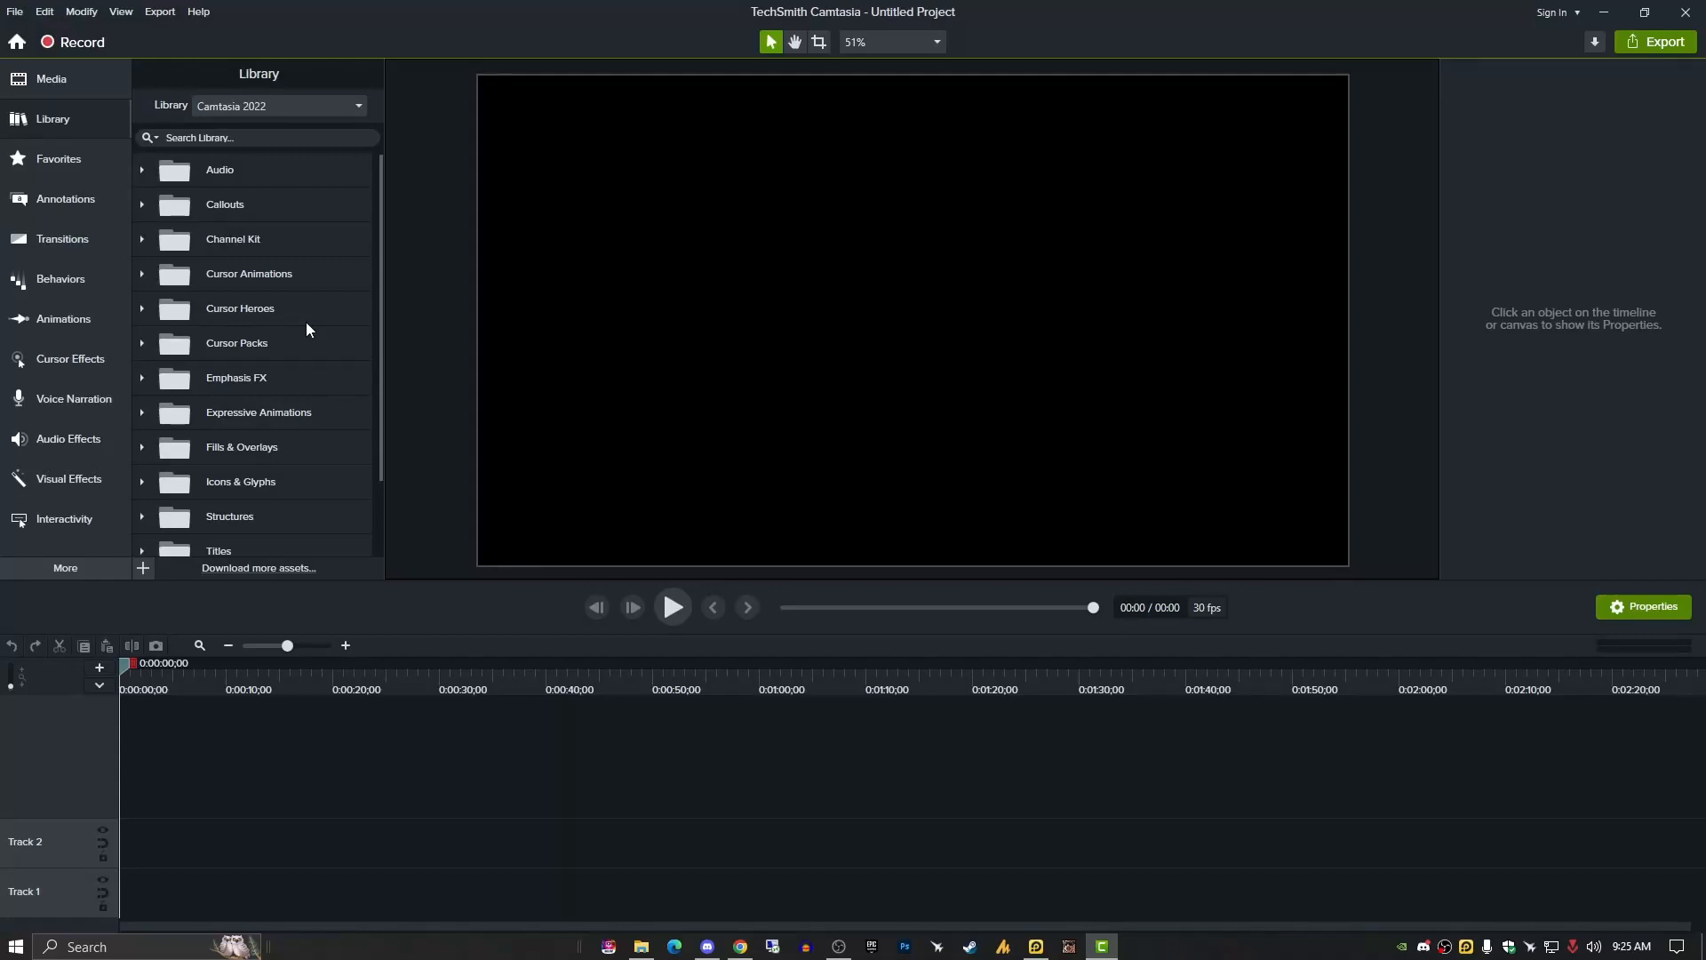
{"action": "scroll", "coordinate": [246, 432], "scroll_direction": "down", "scroll_amount": 3}
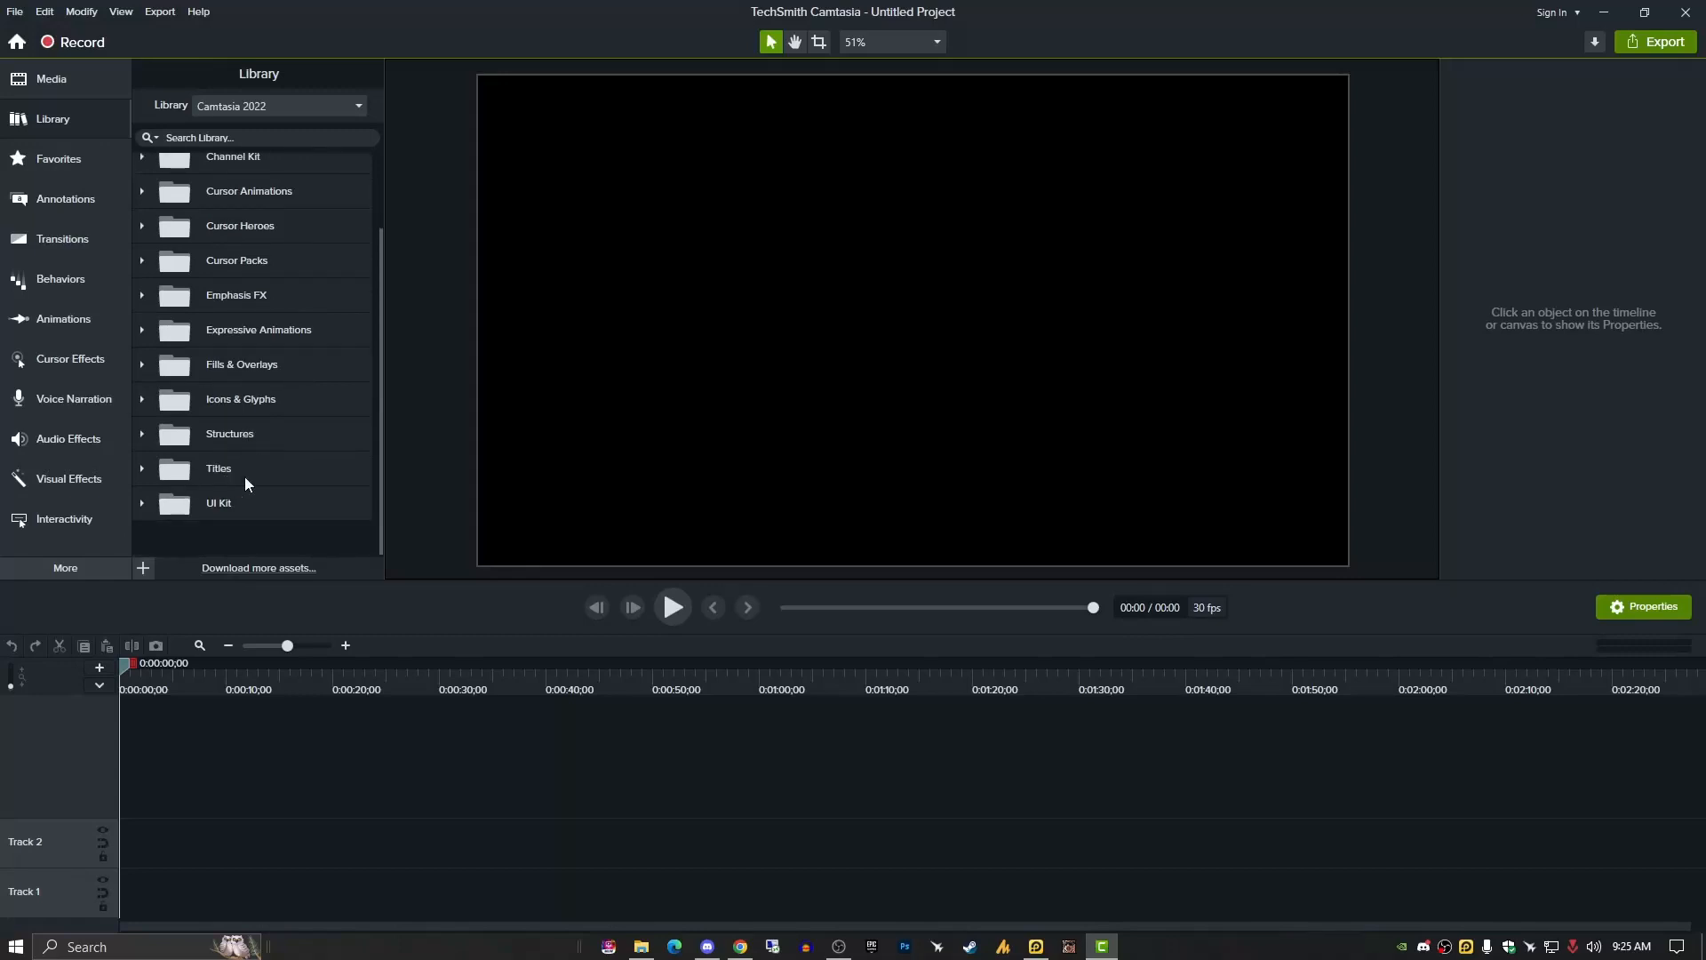
{"action": "left_click", "coordinate": [99, 167]}
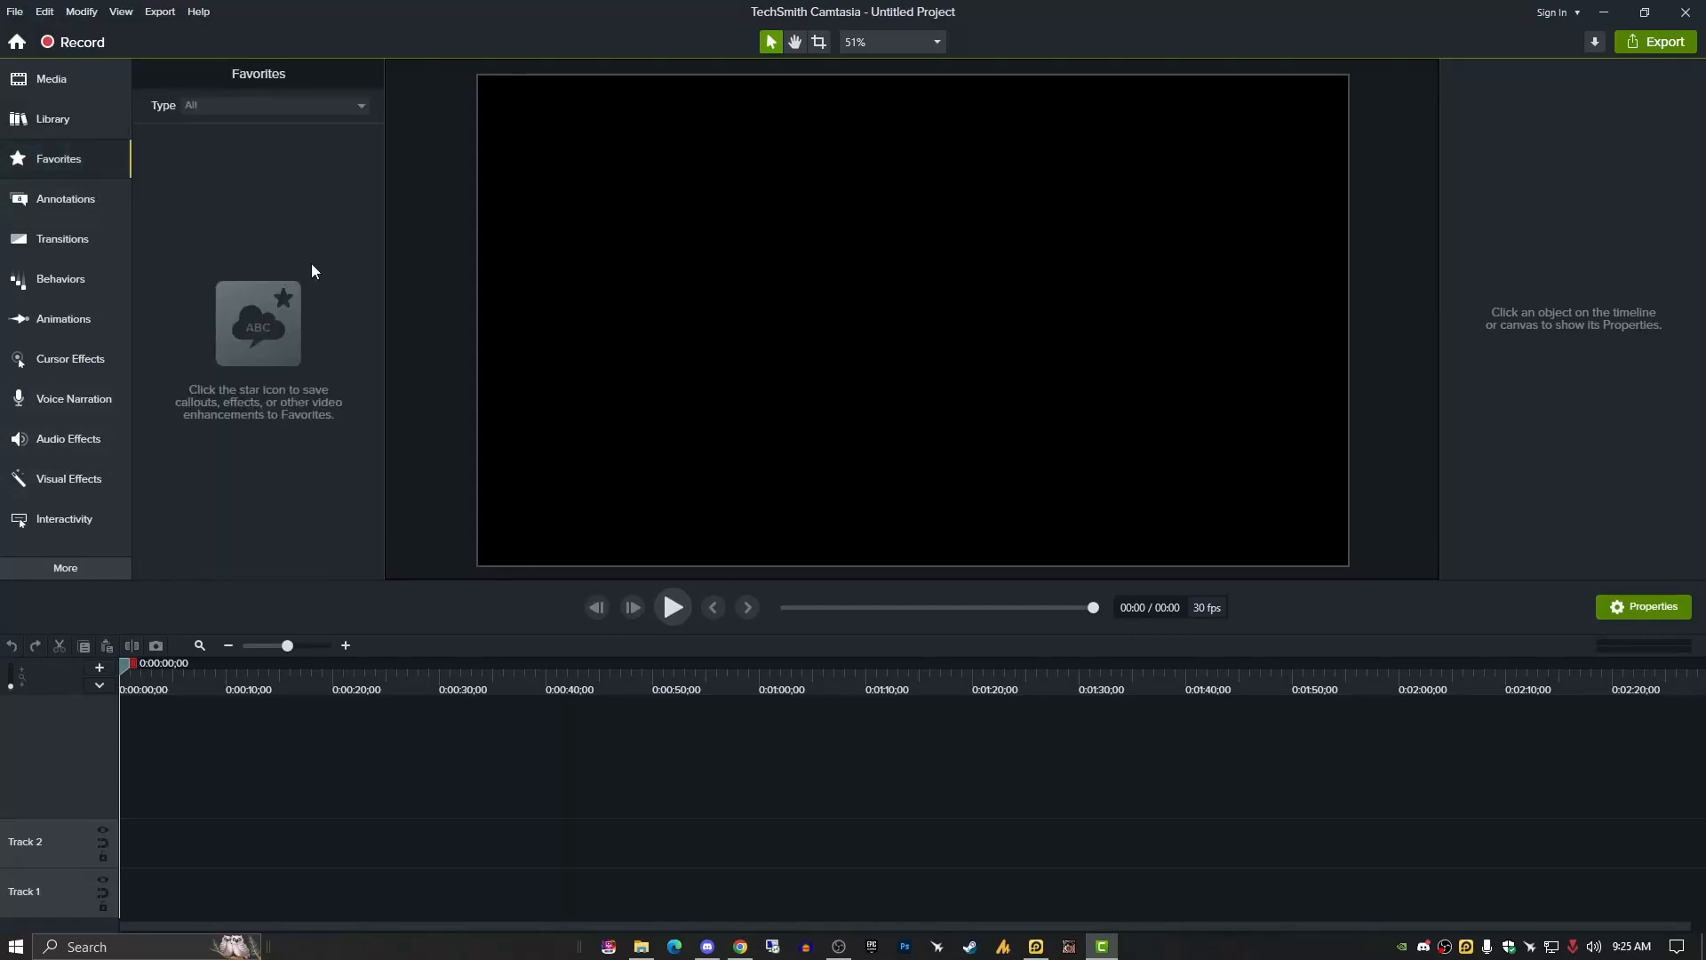
{"action": "left_click", "coordinate": [55, 122]}
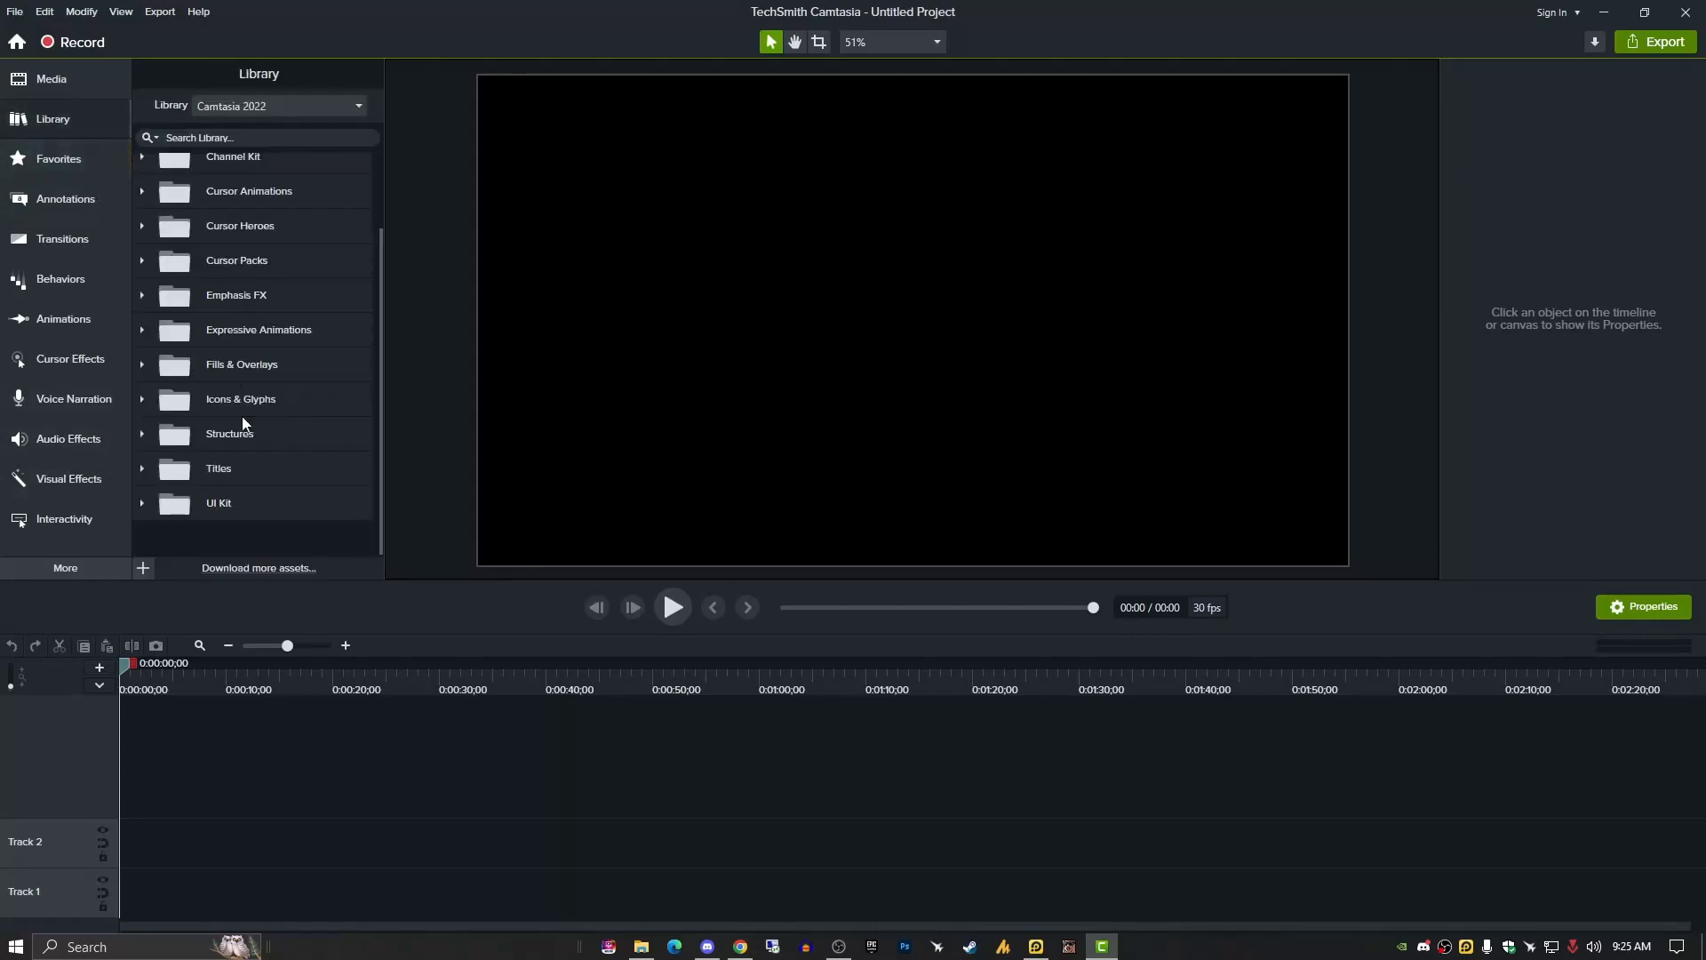
{"action": "left_click", "coordinate": [107, 163]}
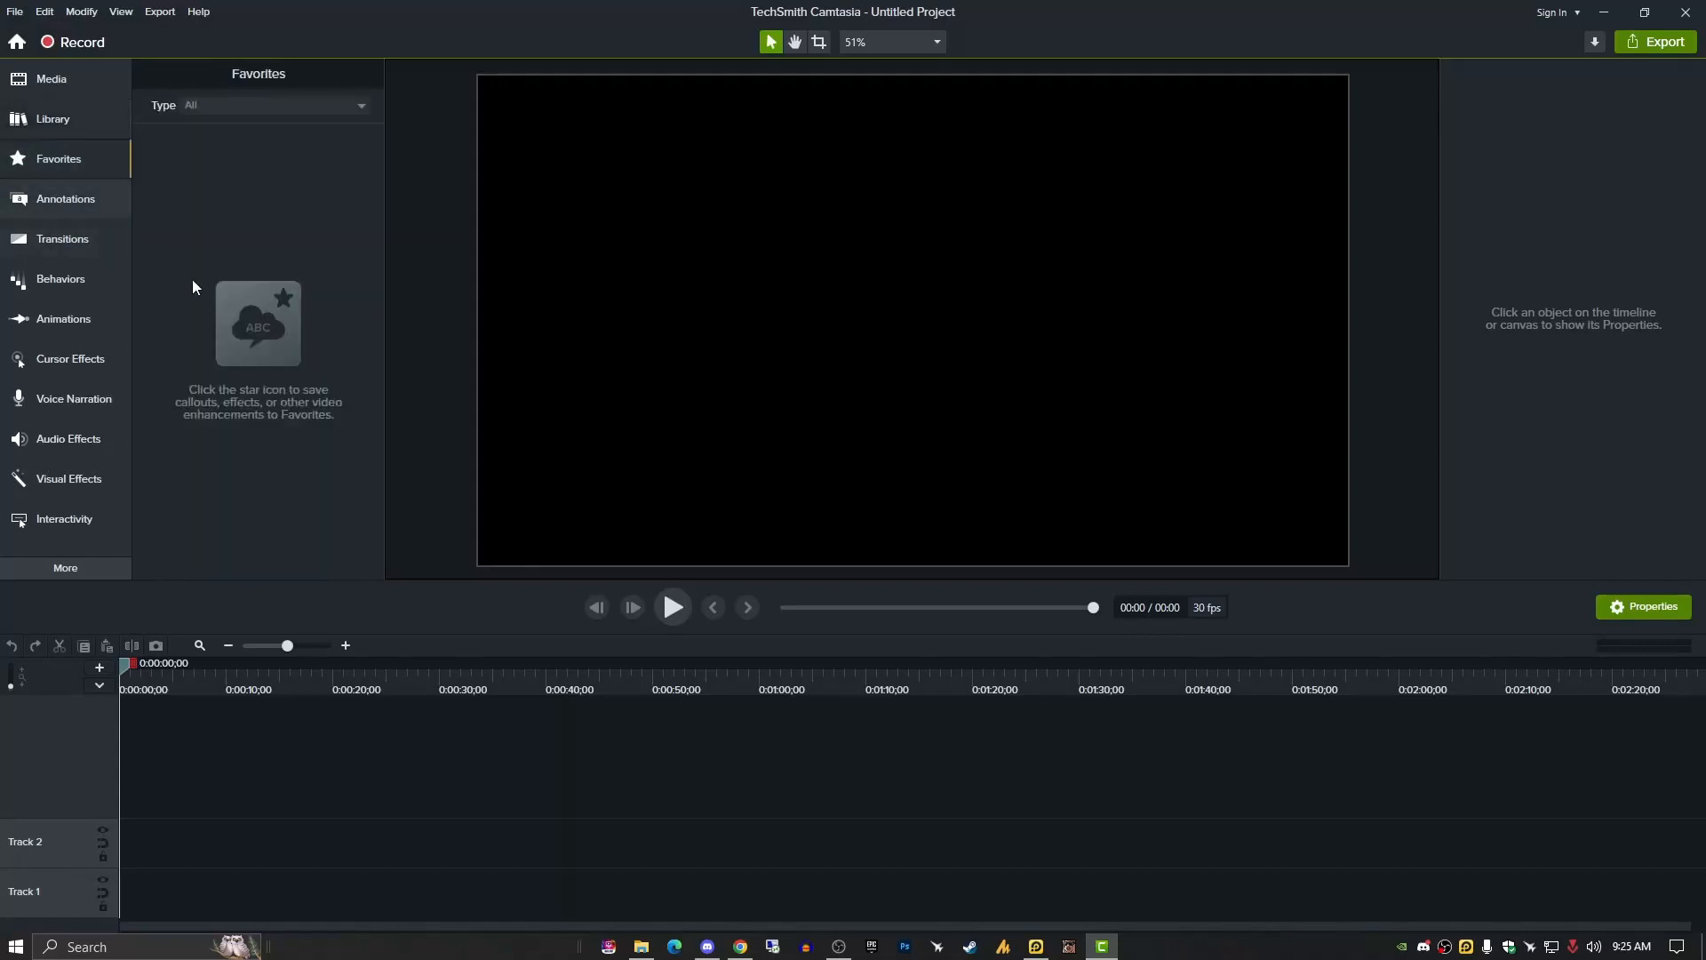
Add three Basic-style callouts to the canvas: the white text rectangle, the green thought cloud and the red speech bubble.
{"action": "left_click", "coordinate": [87, 206]}
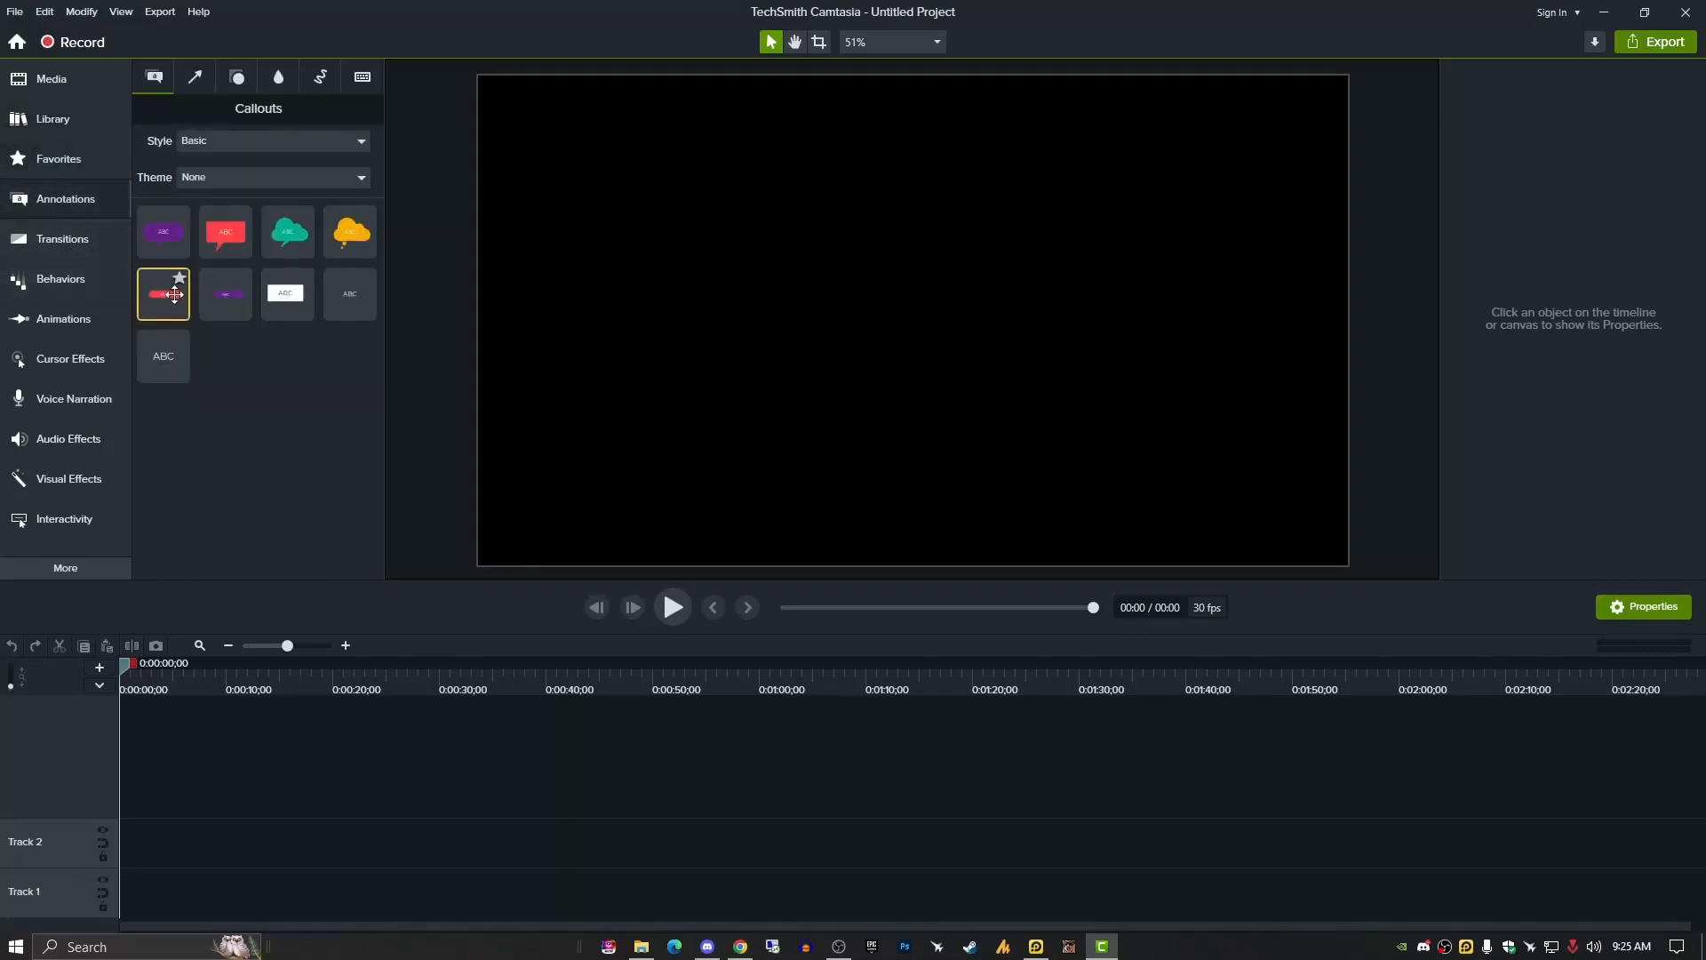
{"action": "left_click_drag", "start_coordinate": [286, 293], "coordinate": [499, 316]}
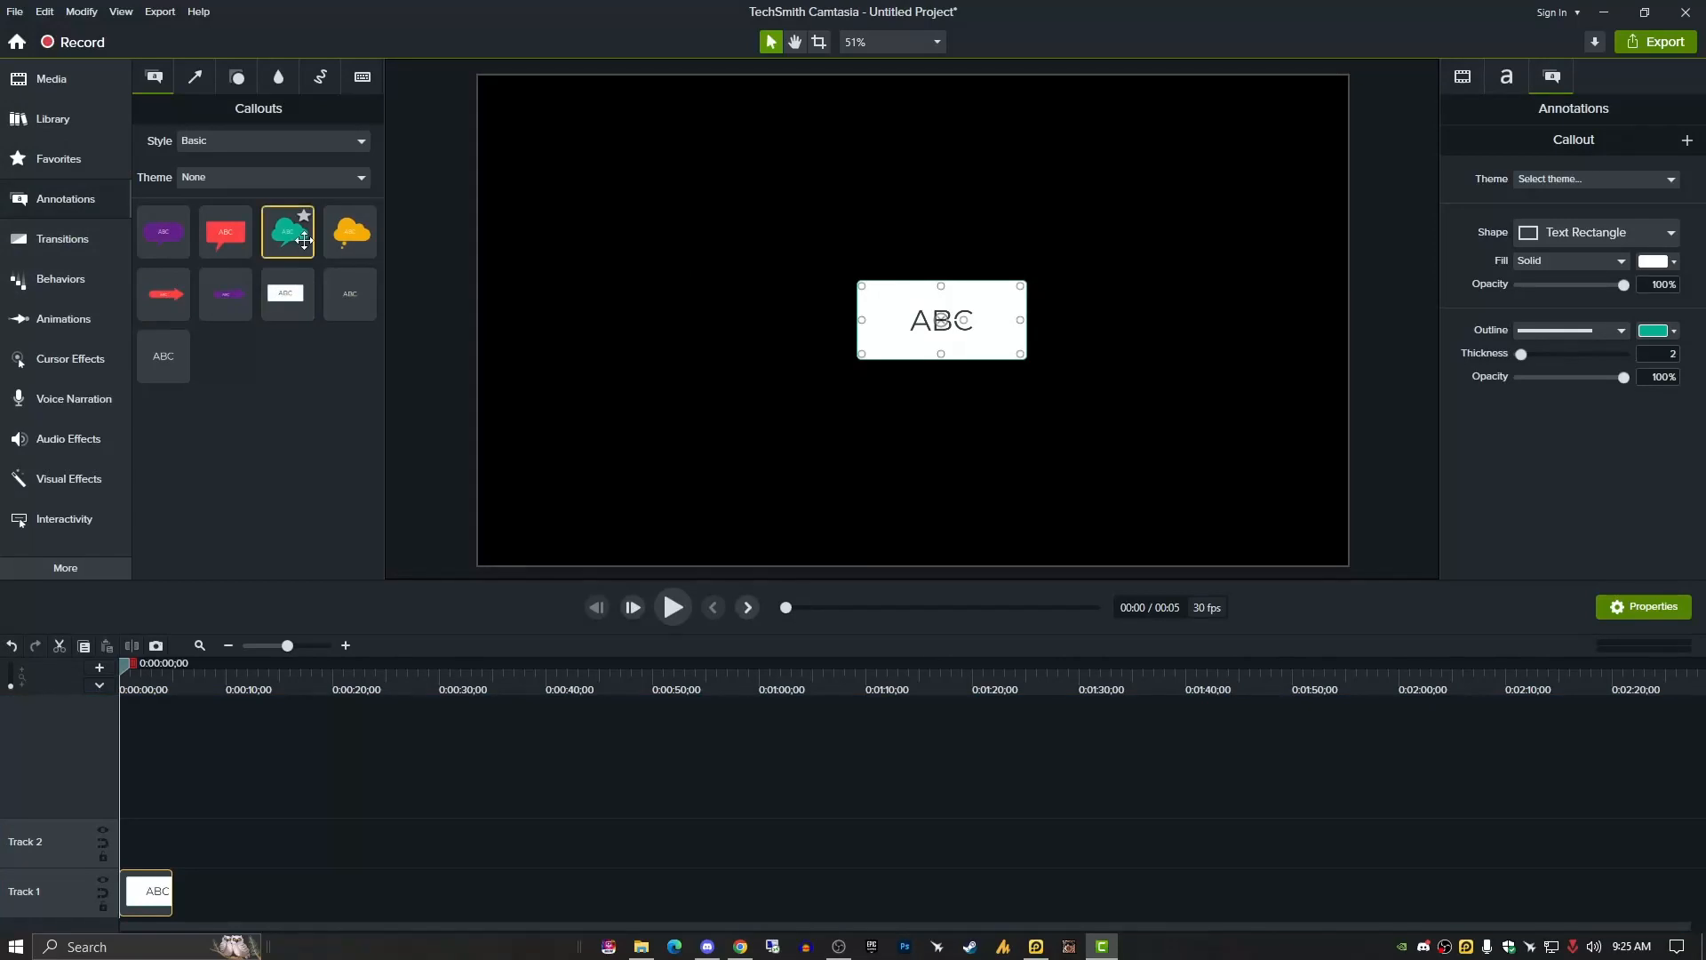
{"action": "left_click_drag", "start_coordinate": [287, 231], "coordinate": [798, 256]}
{"action": "left_click_drag", "start_coordinate": [226, 231], "coordinate": [771, 484]}
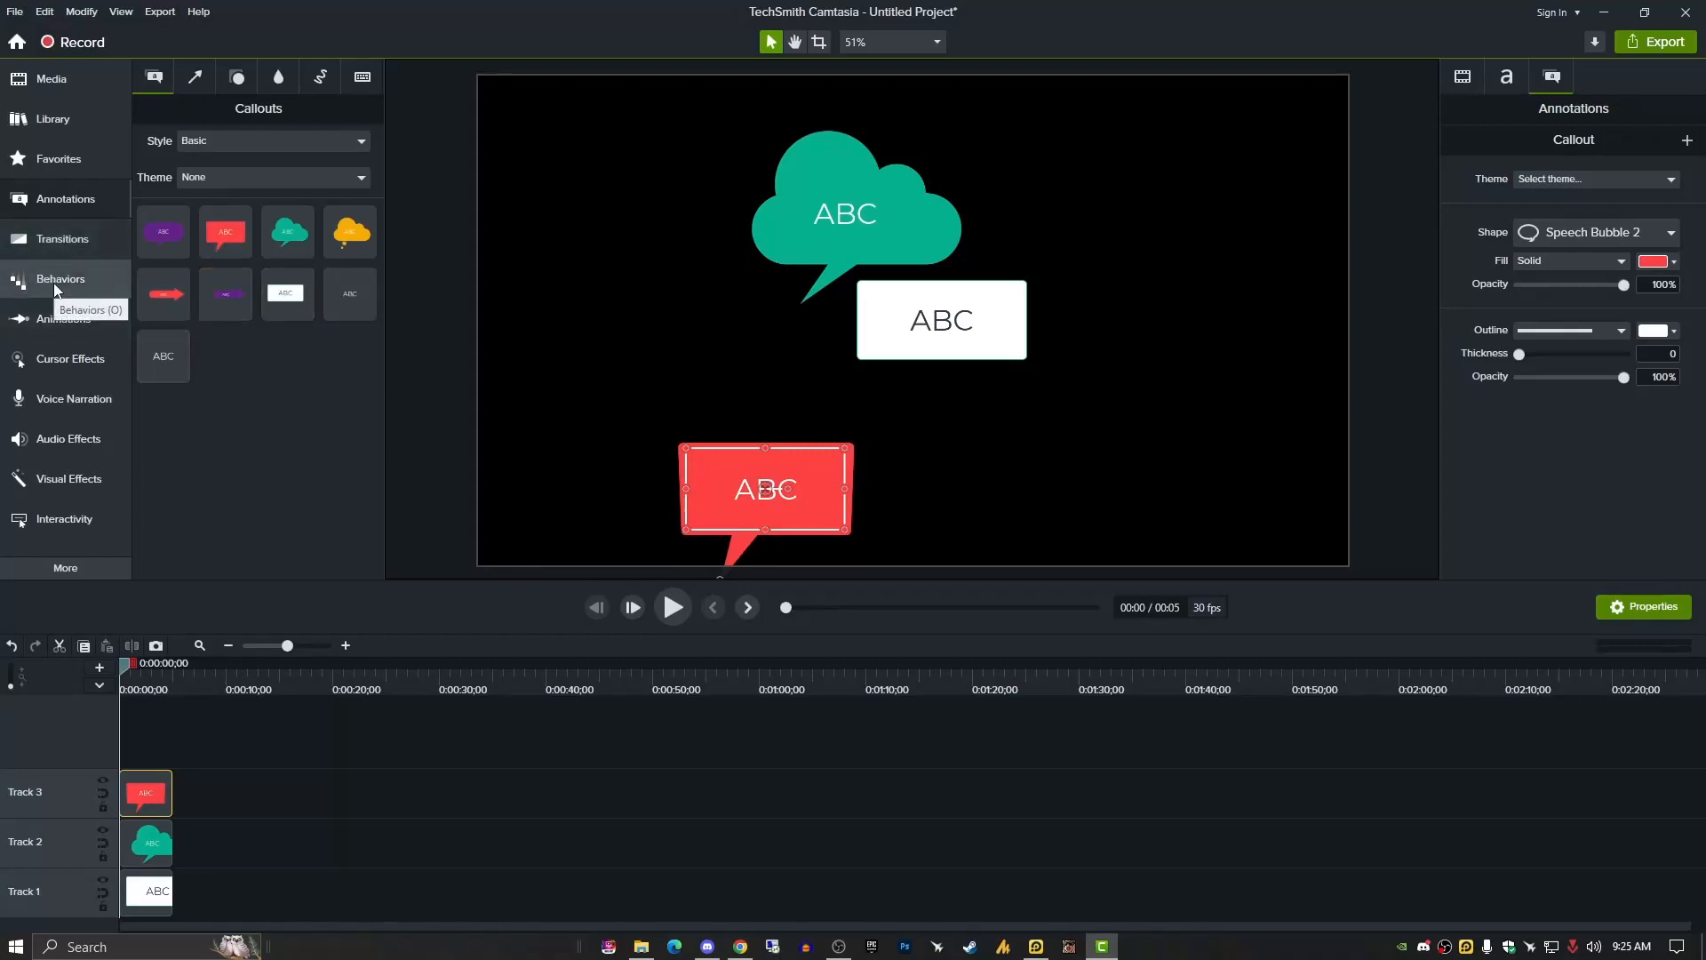
Delete the red speech bubble, white rectangle and green cloud callouts from the canvas.
{"action": "key", "text": "Delete"}
{"action": "left_click", "coordinate": [959, 344]}
{"action": "key", "text": "Delete"}
{"action": "left_click", "coordinate": [844, 222]}
{"action": "key", "text": "Delete"}
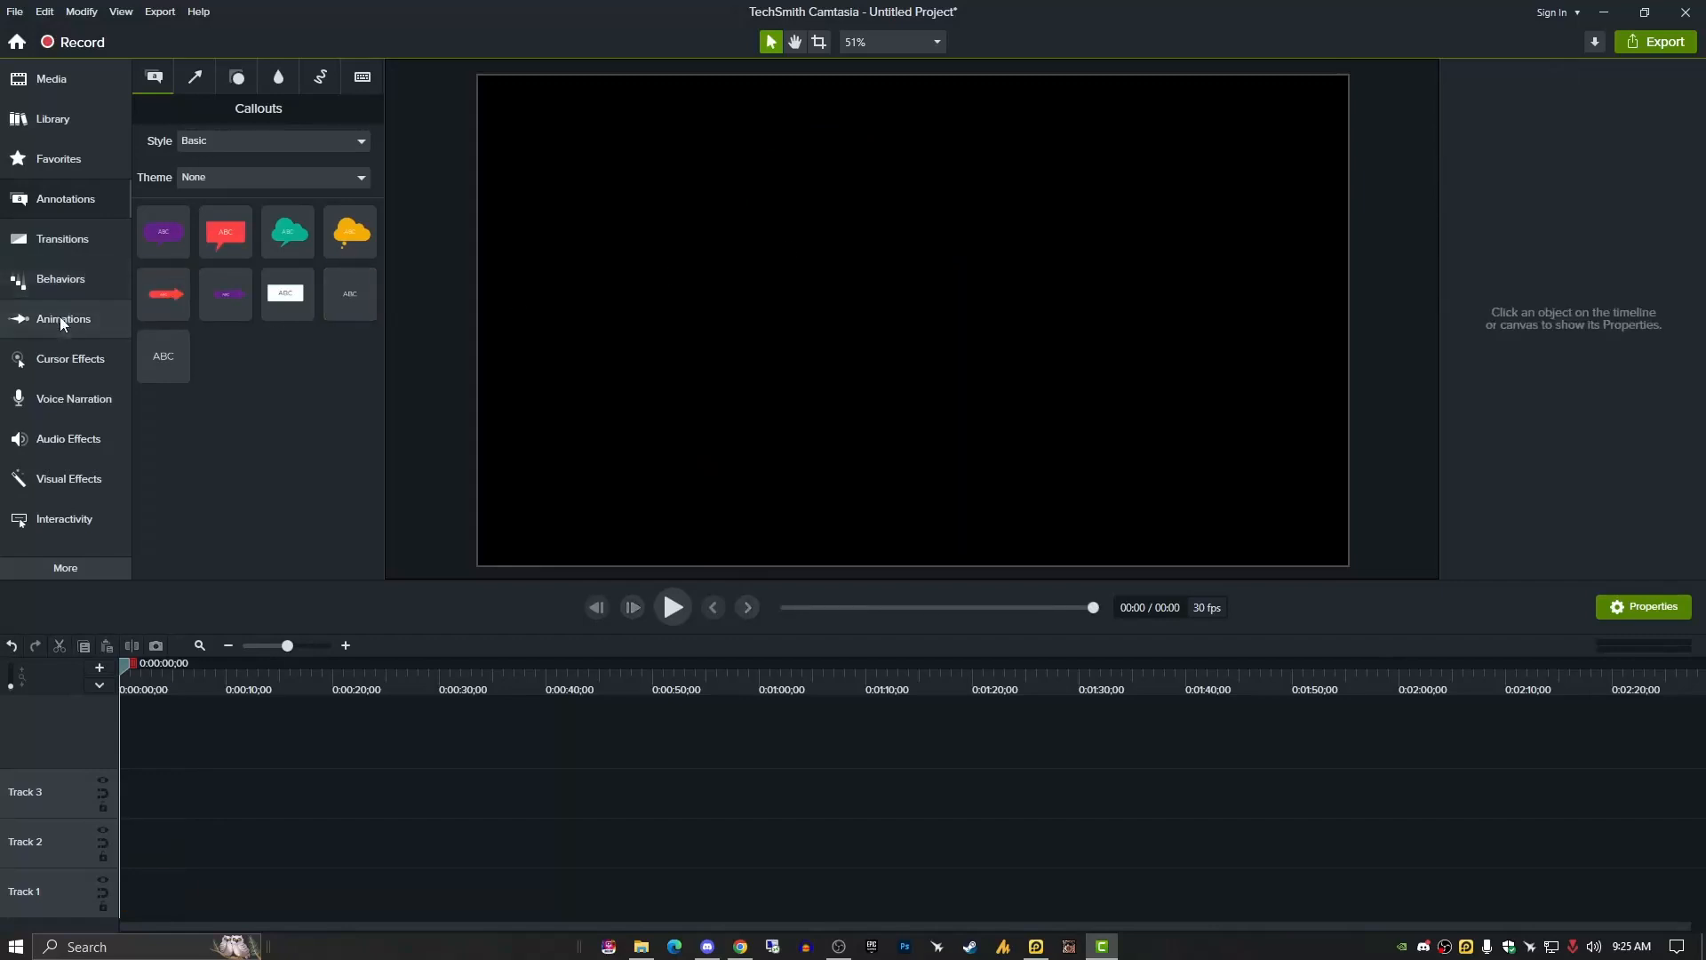
Look through the zoom-and-pan options, the animation presets and the cursor effects, and return to the media bin.
{"action": "left_click", "coordinate": [61, 319]}
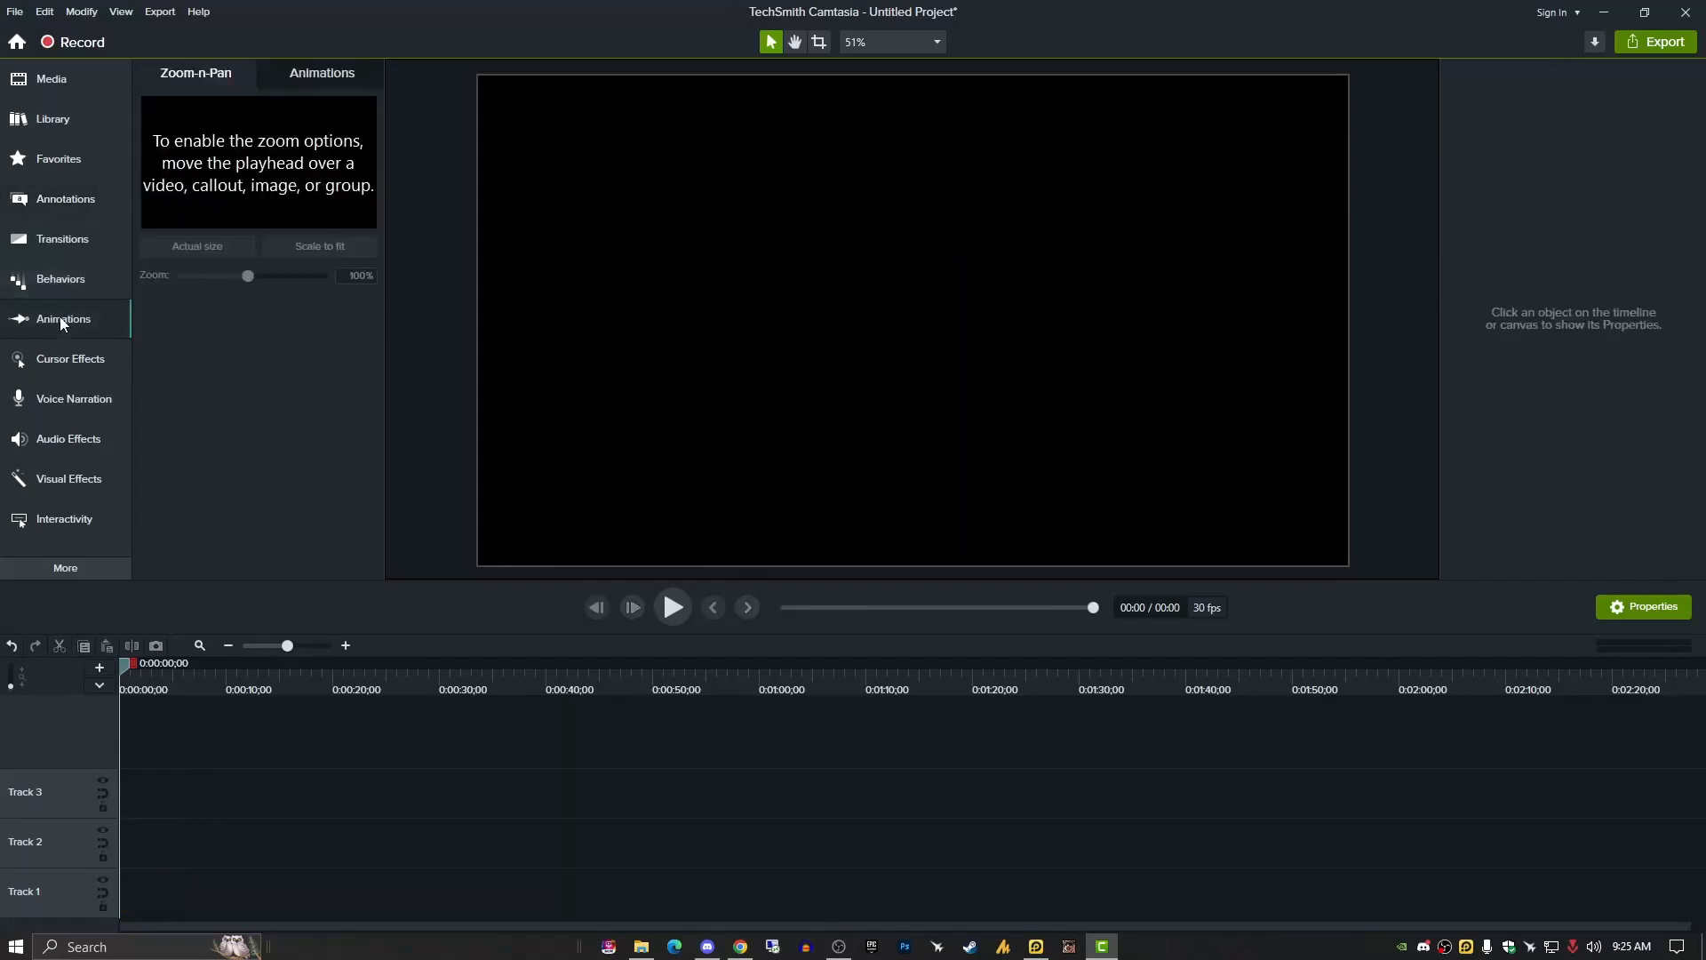
{"action": "left_click", "coordinate": [307, 75]}
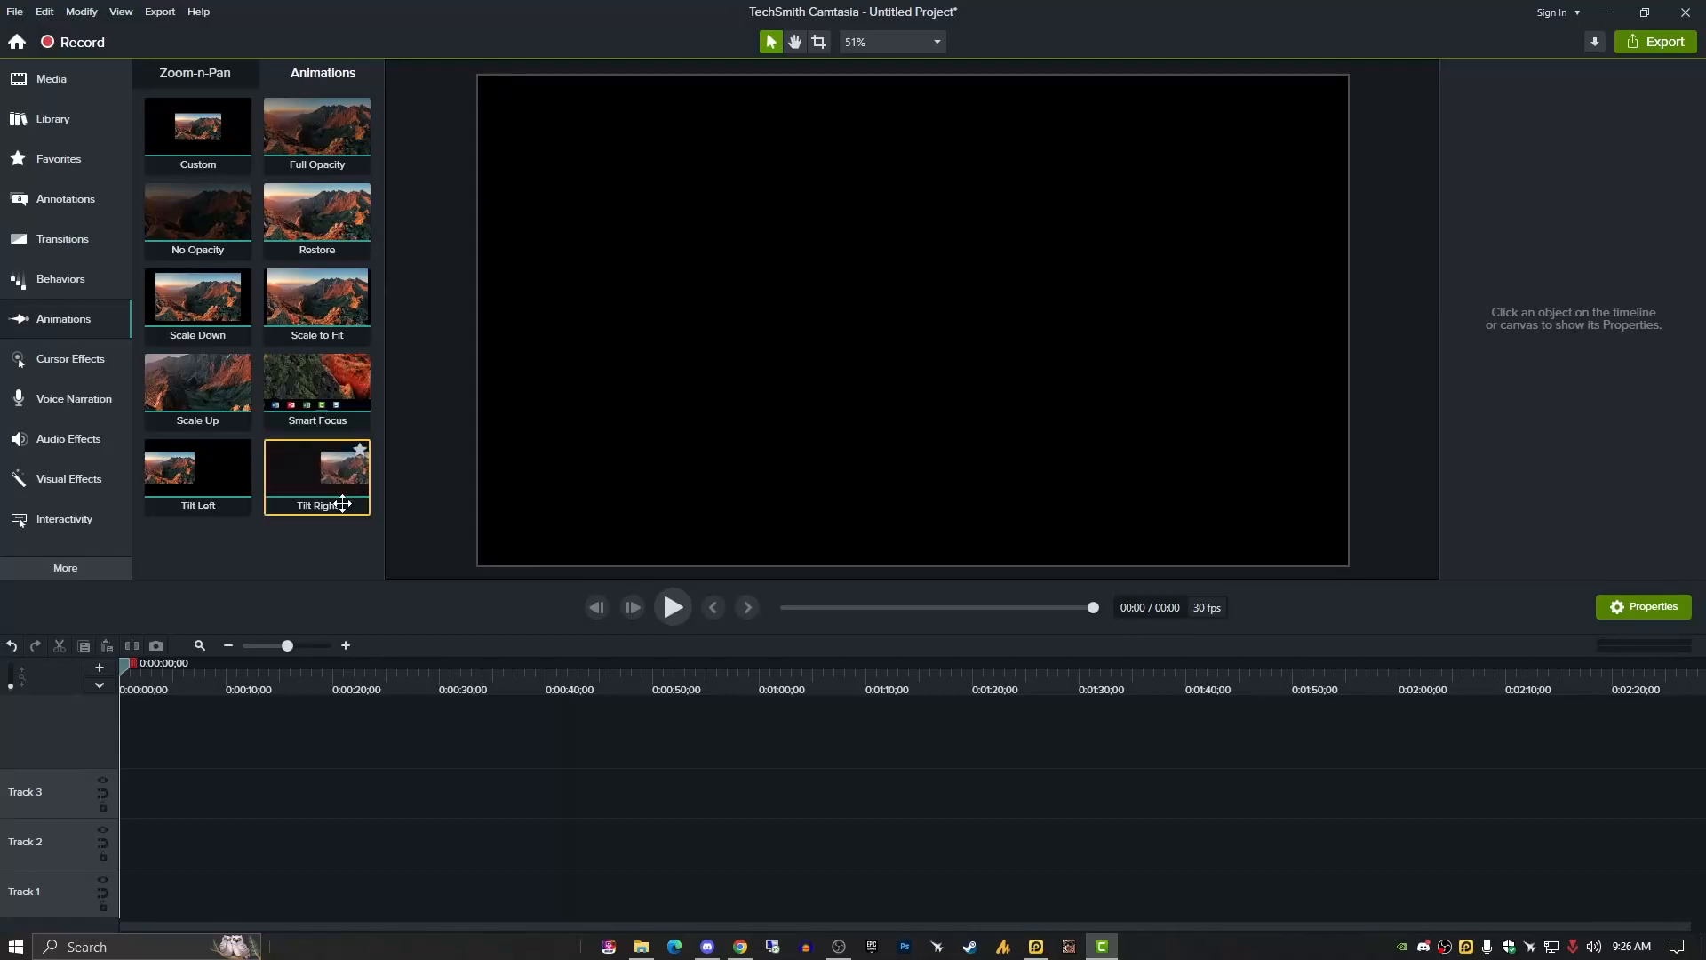
{"action": "left_click", "coordinate": [77, 366]}
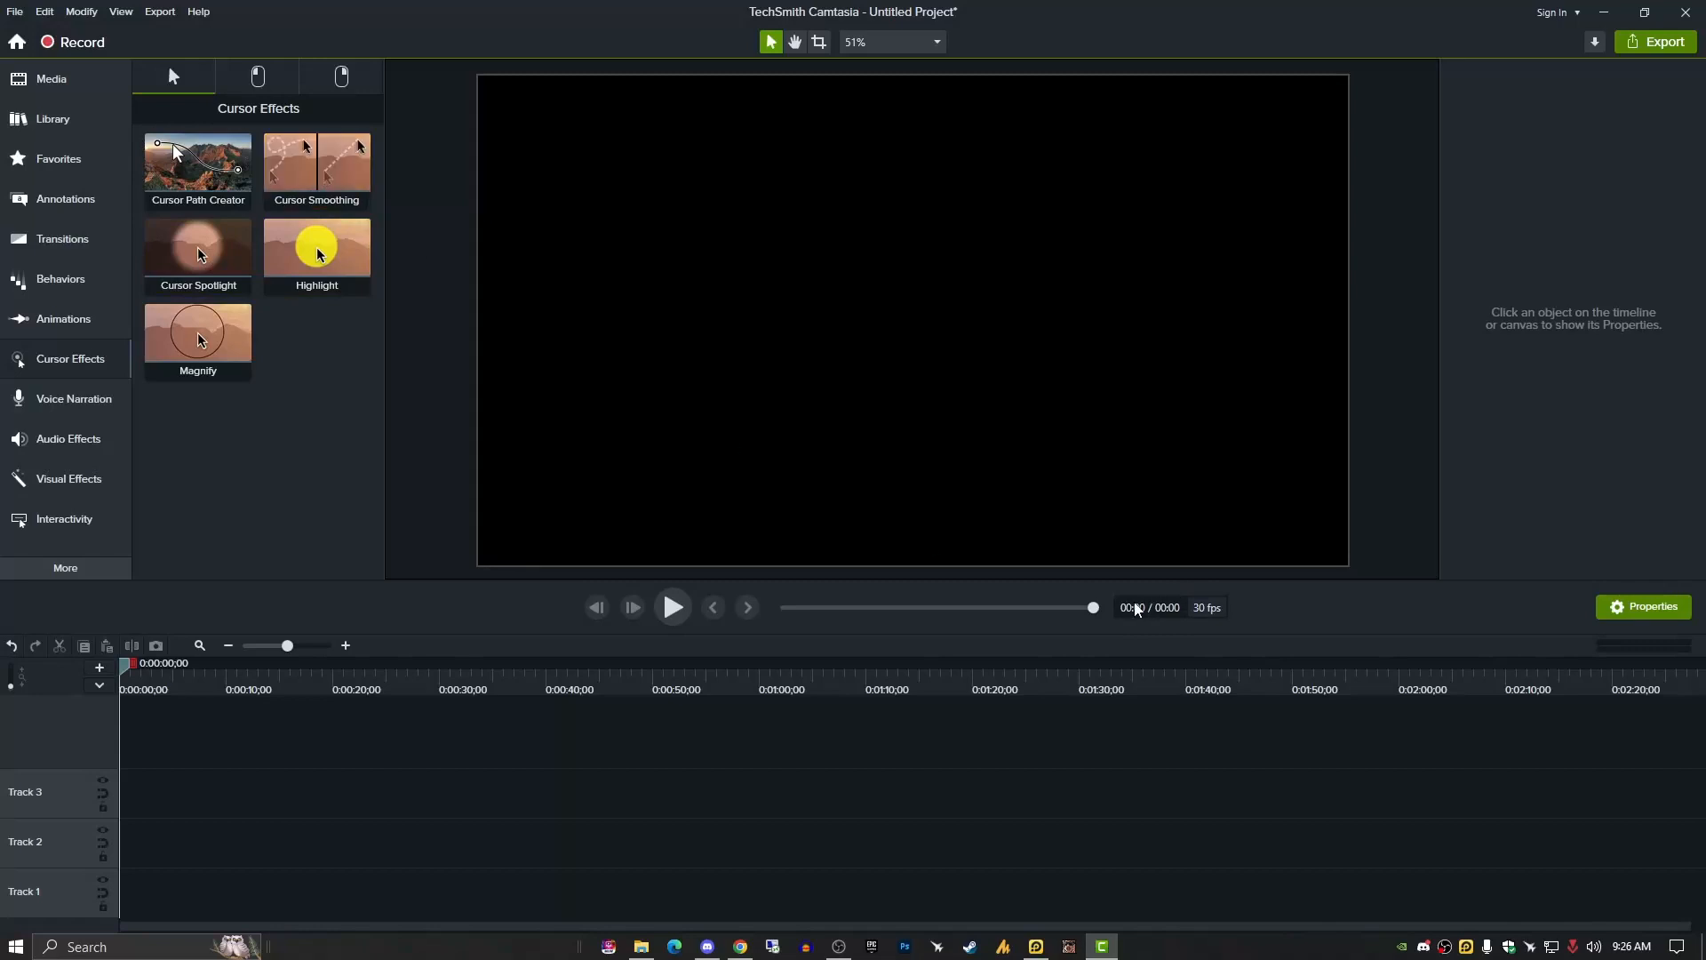
{"action": "left_click", "coordinate": [39, 86]}
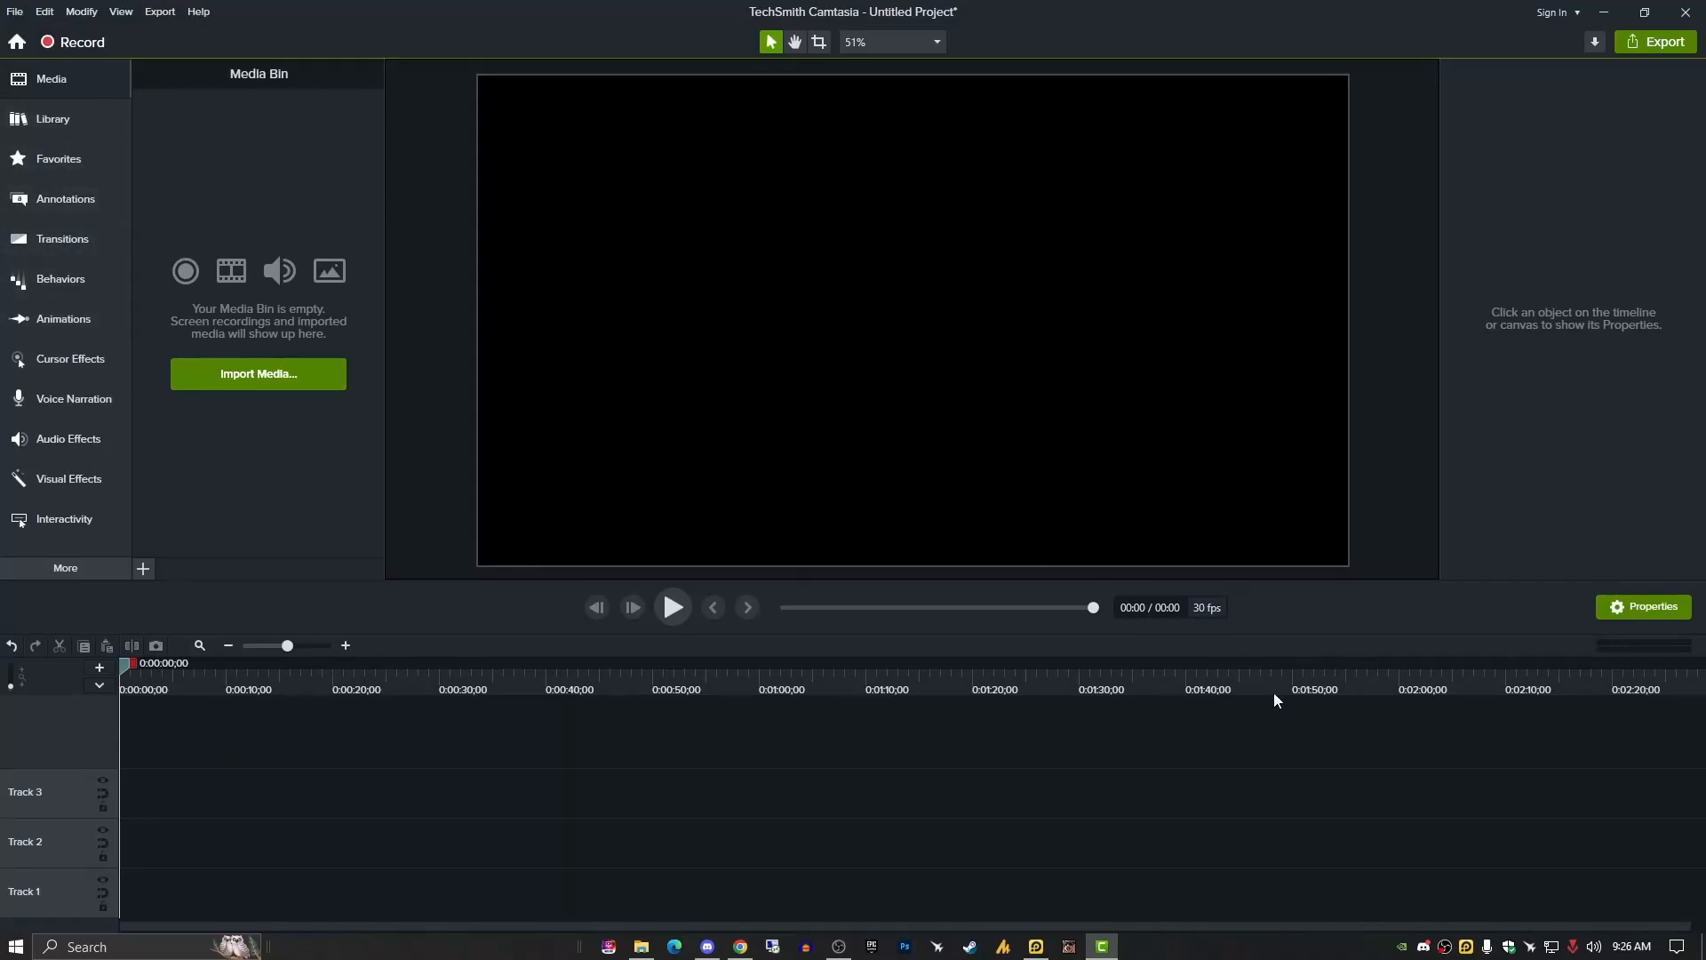
{"action": "left_click", "coordinate": [45, 80]}
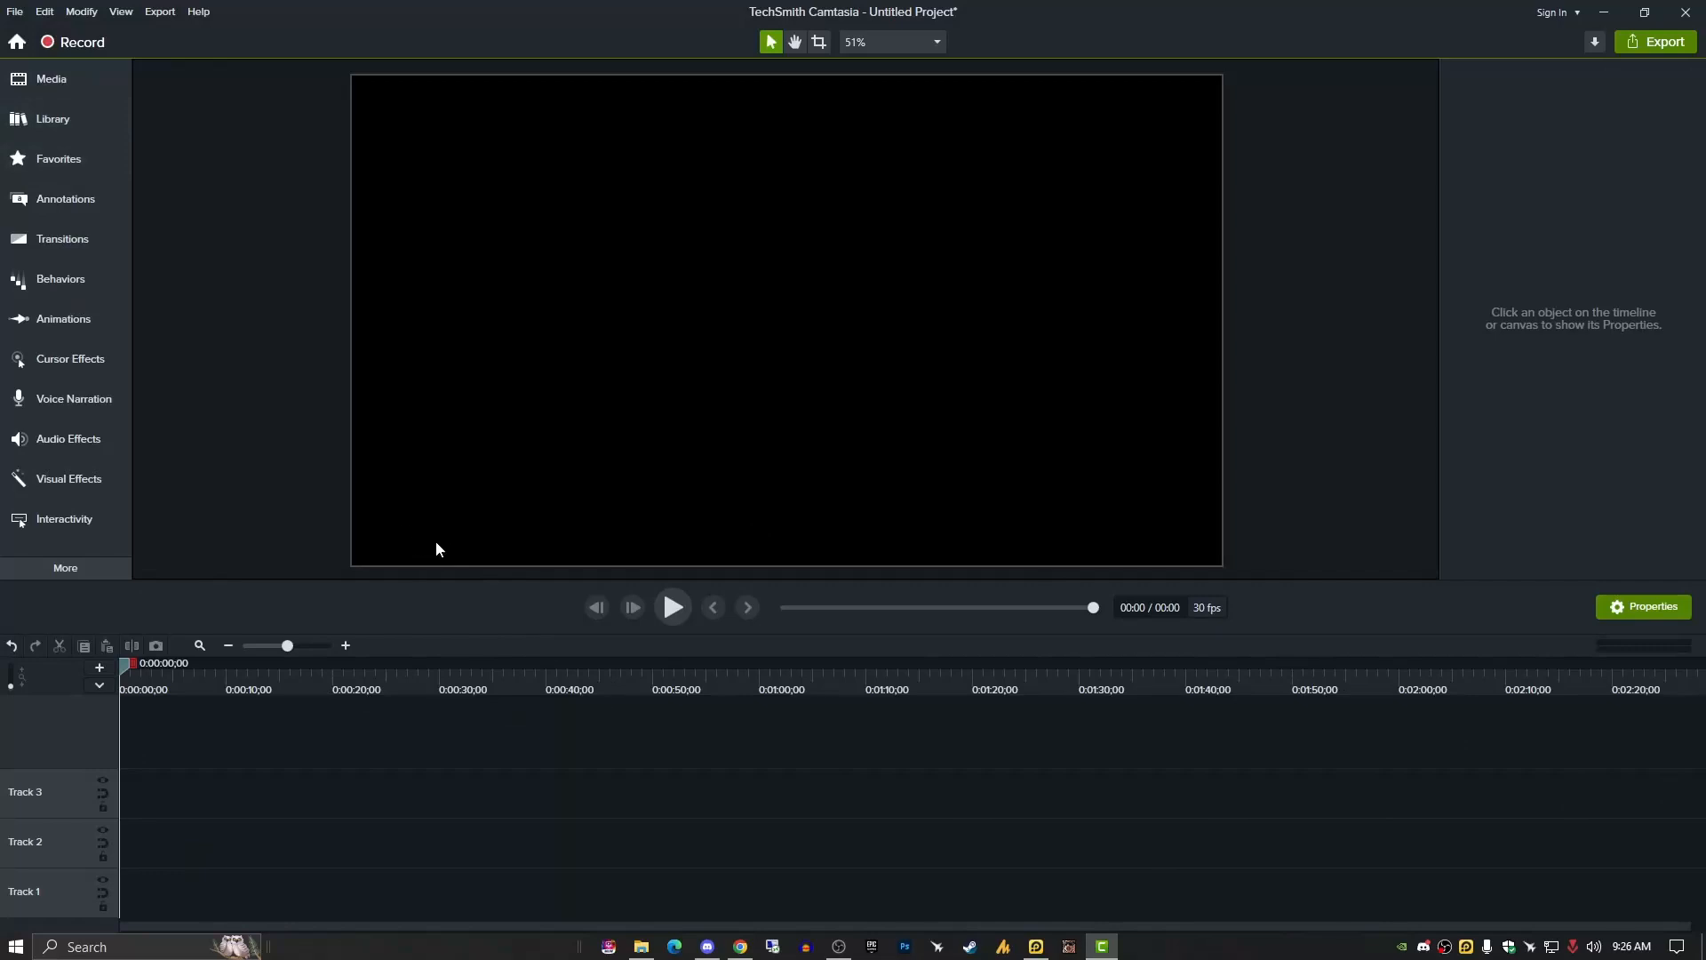
Examine the voice narration settings with their script area, and the available audio effects.
{"action": "left_click", "coordinate": [77, 398]}
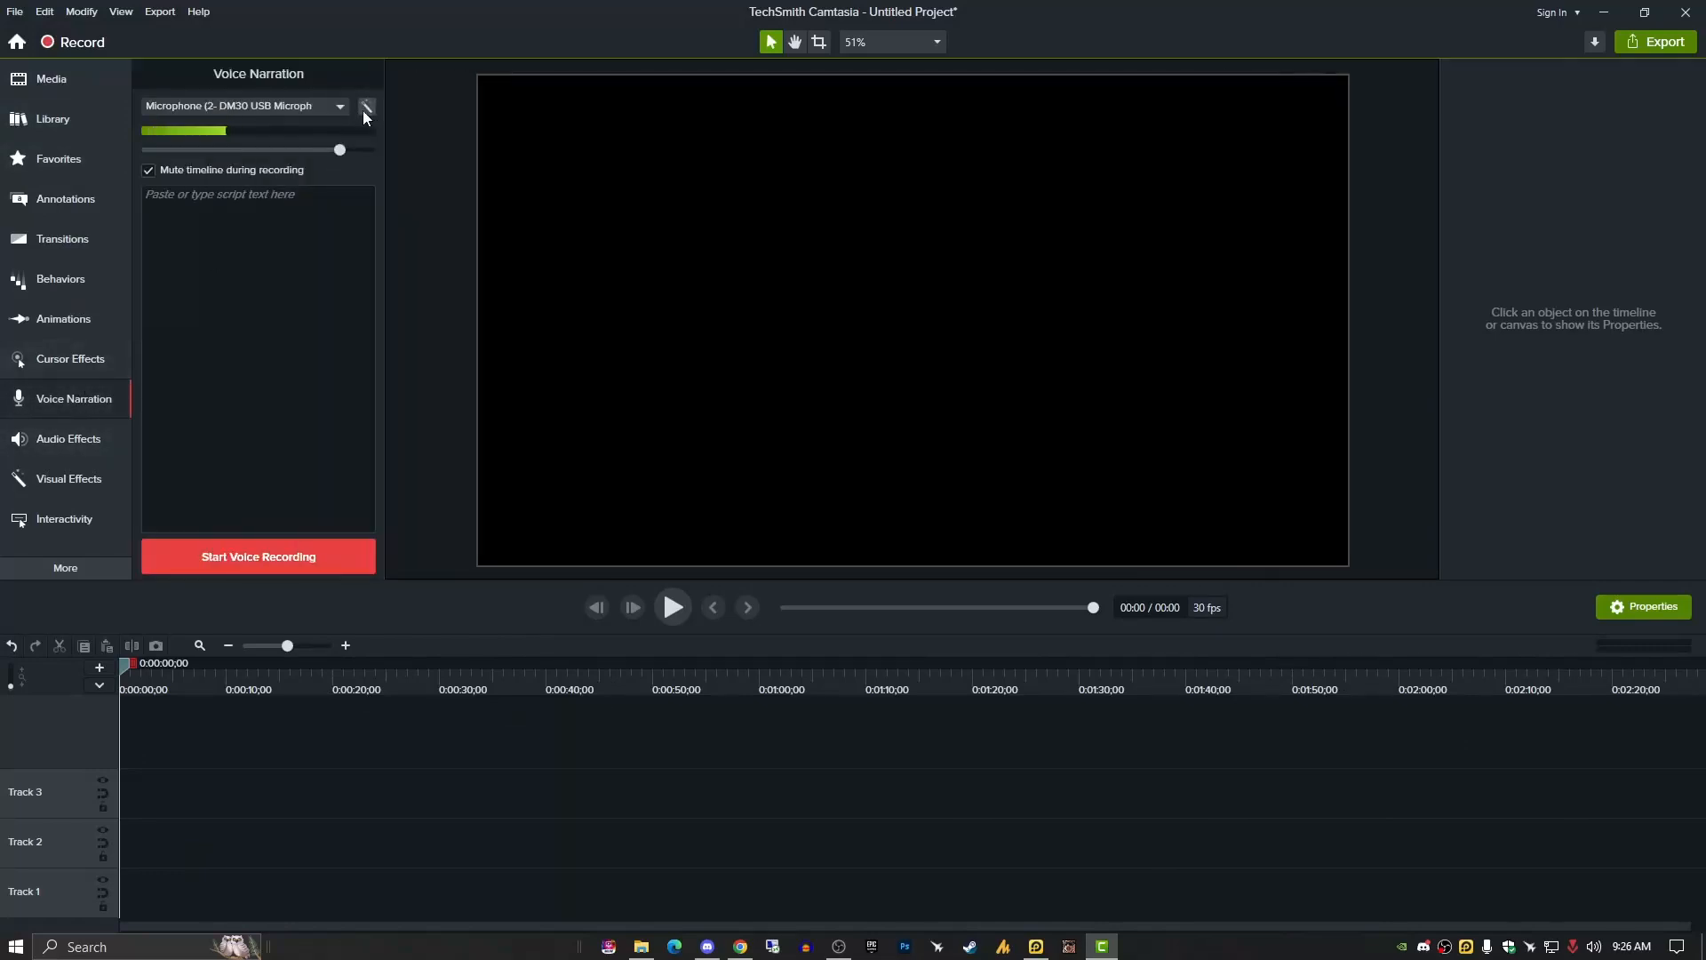
{"action": "left_click", "coordinate": [205, 258]}
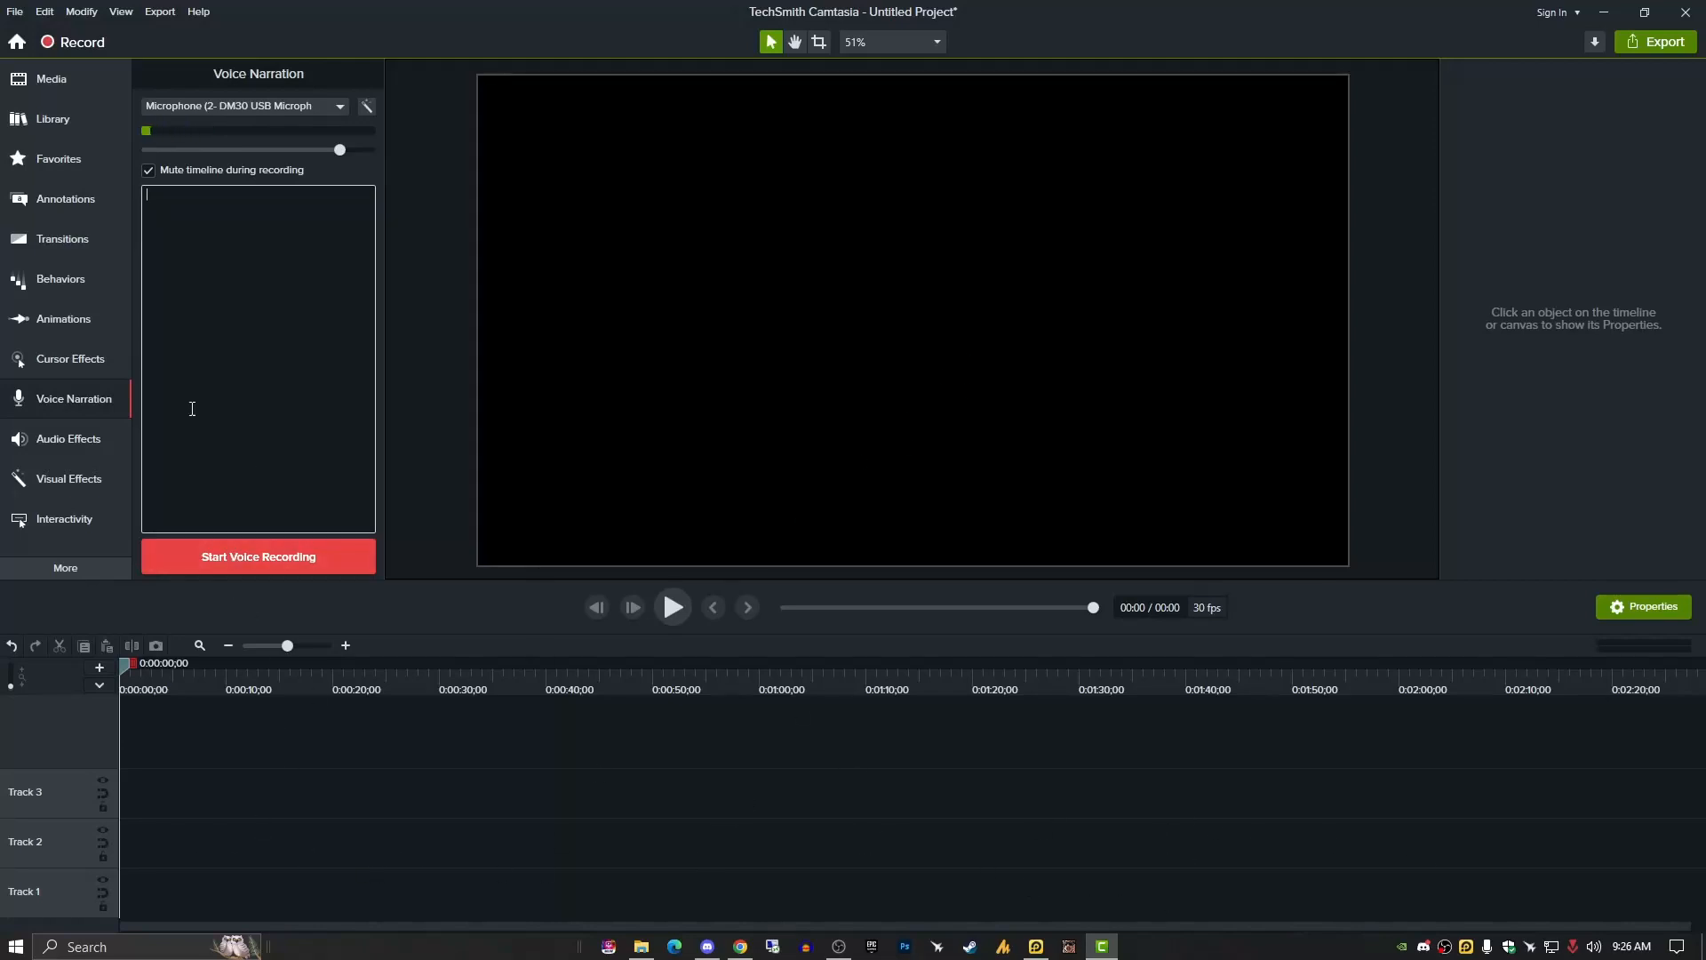
{"action": "left_click", "coordinate": [51, 440]}
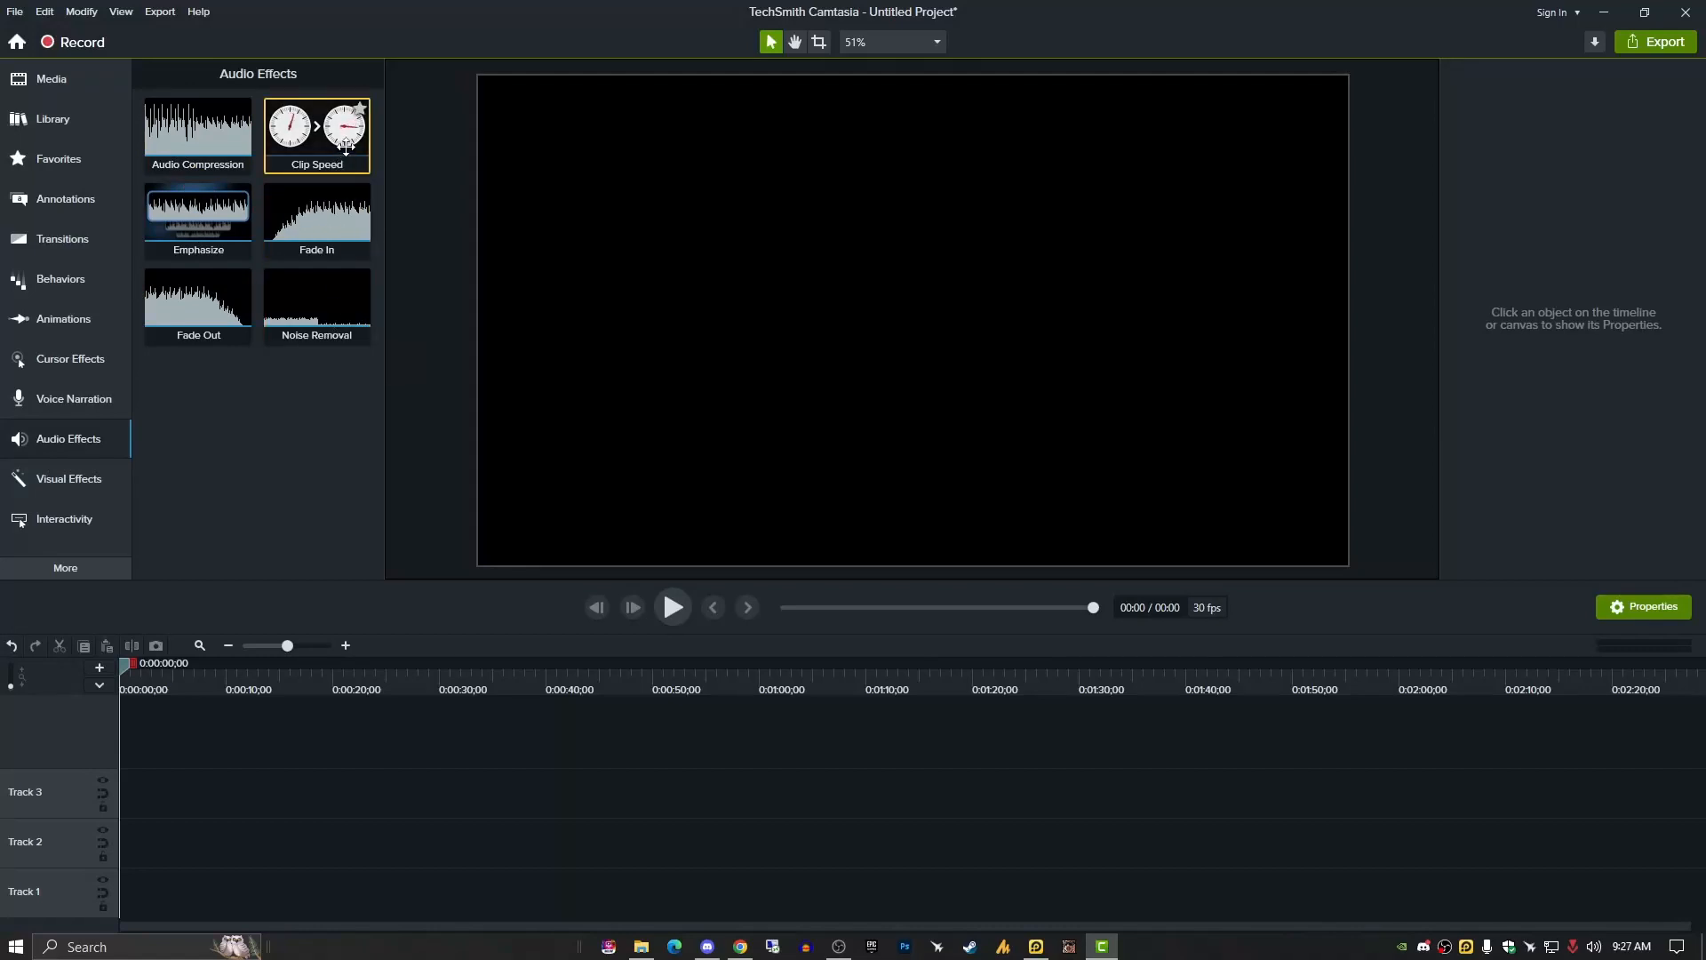
Examine the full set of visual effects, from Blend Mode through Remove a Color and Spotlight.
{"action": "left_click", "coordinate": [61, 489]}
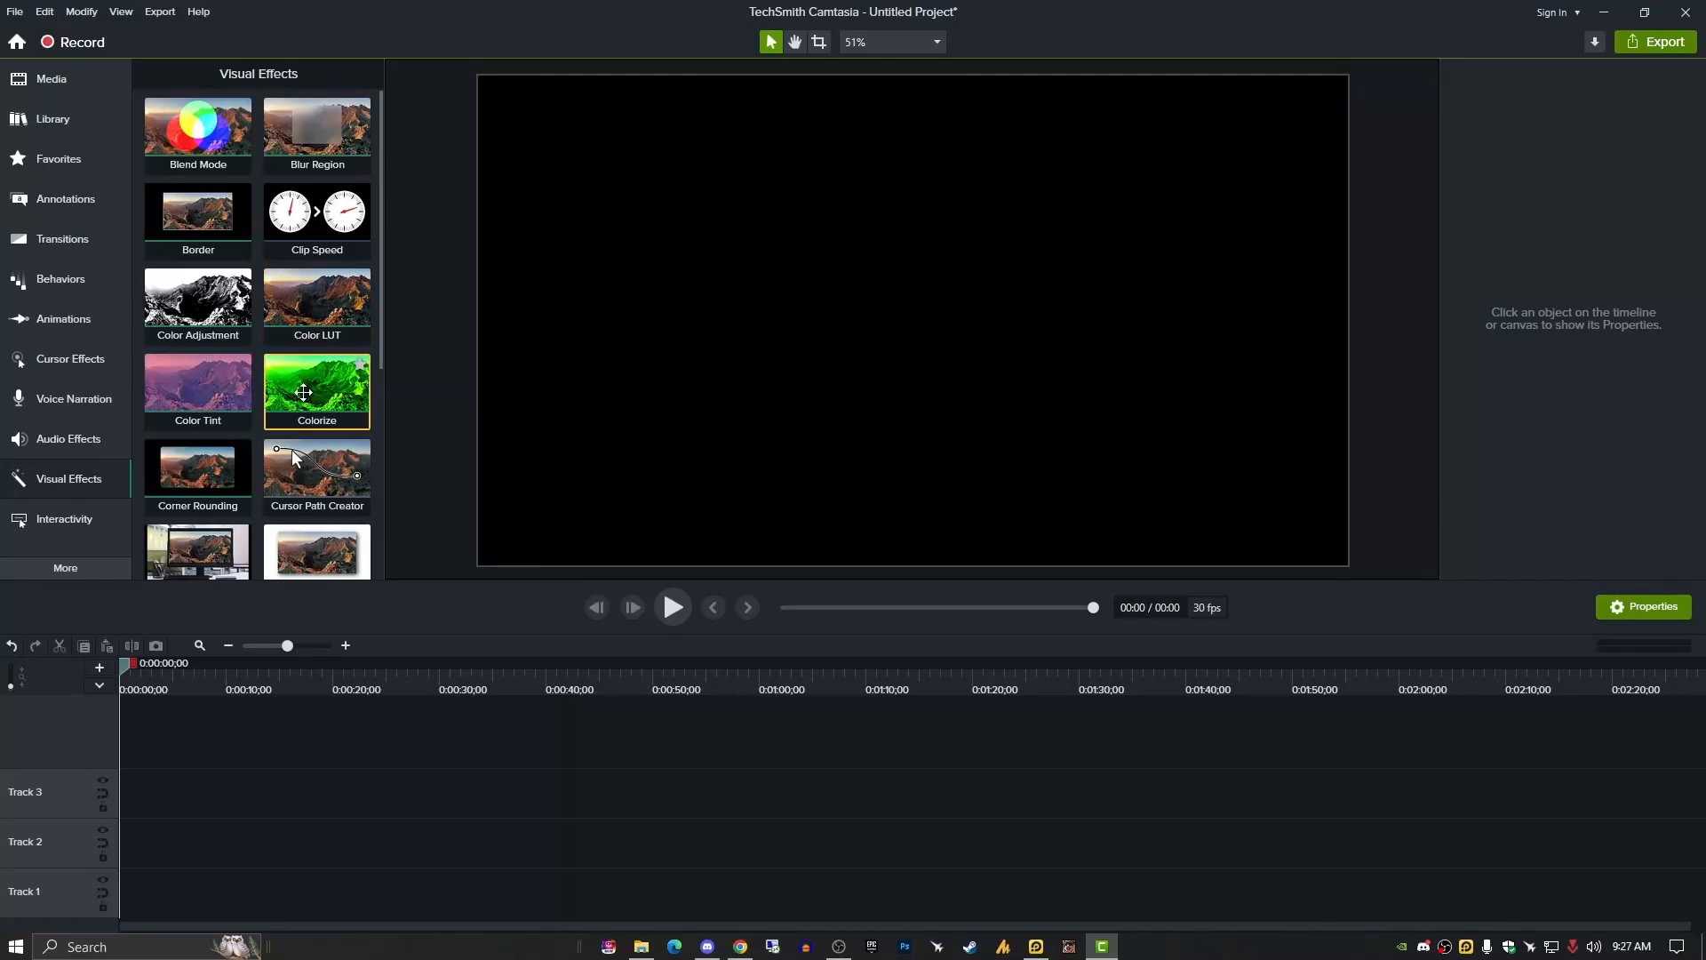
{"action": "scroll", "coordinate": [227, 395], "scroll_direction": "down", "scroll_amount": 1}
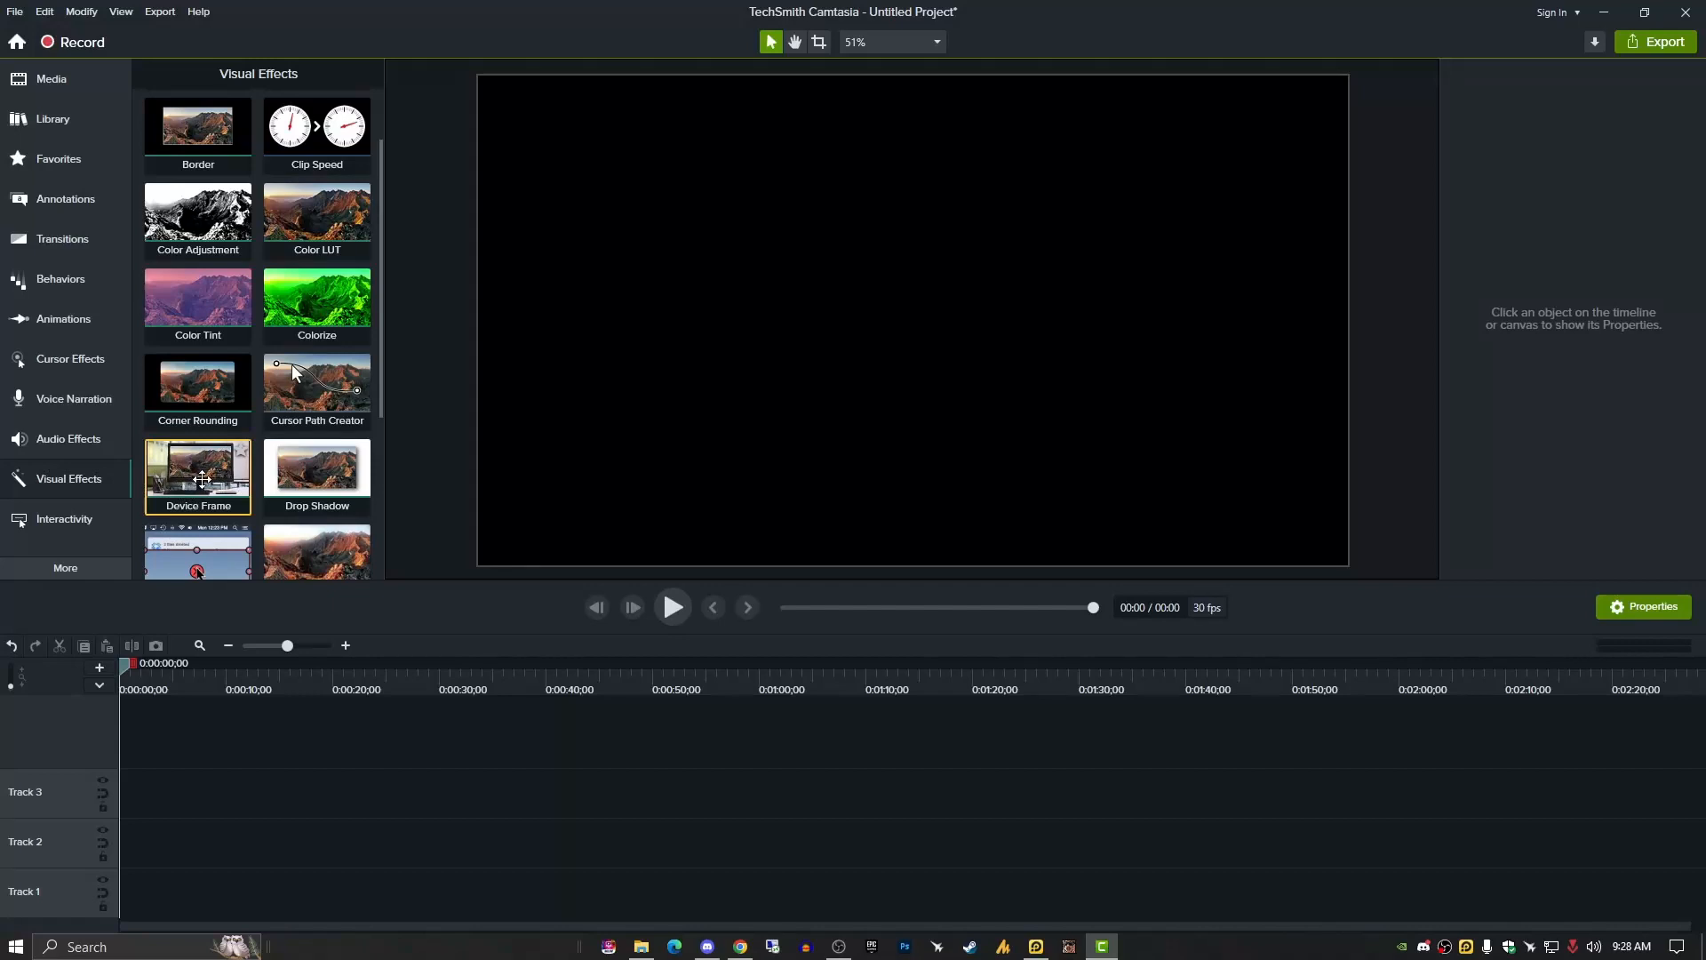
{"action": "scroll", "coordinate": [203, 480], "scroll_direction": "down", "scroll_amount": 1}
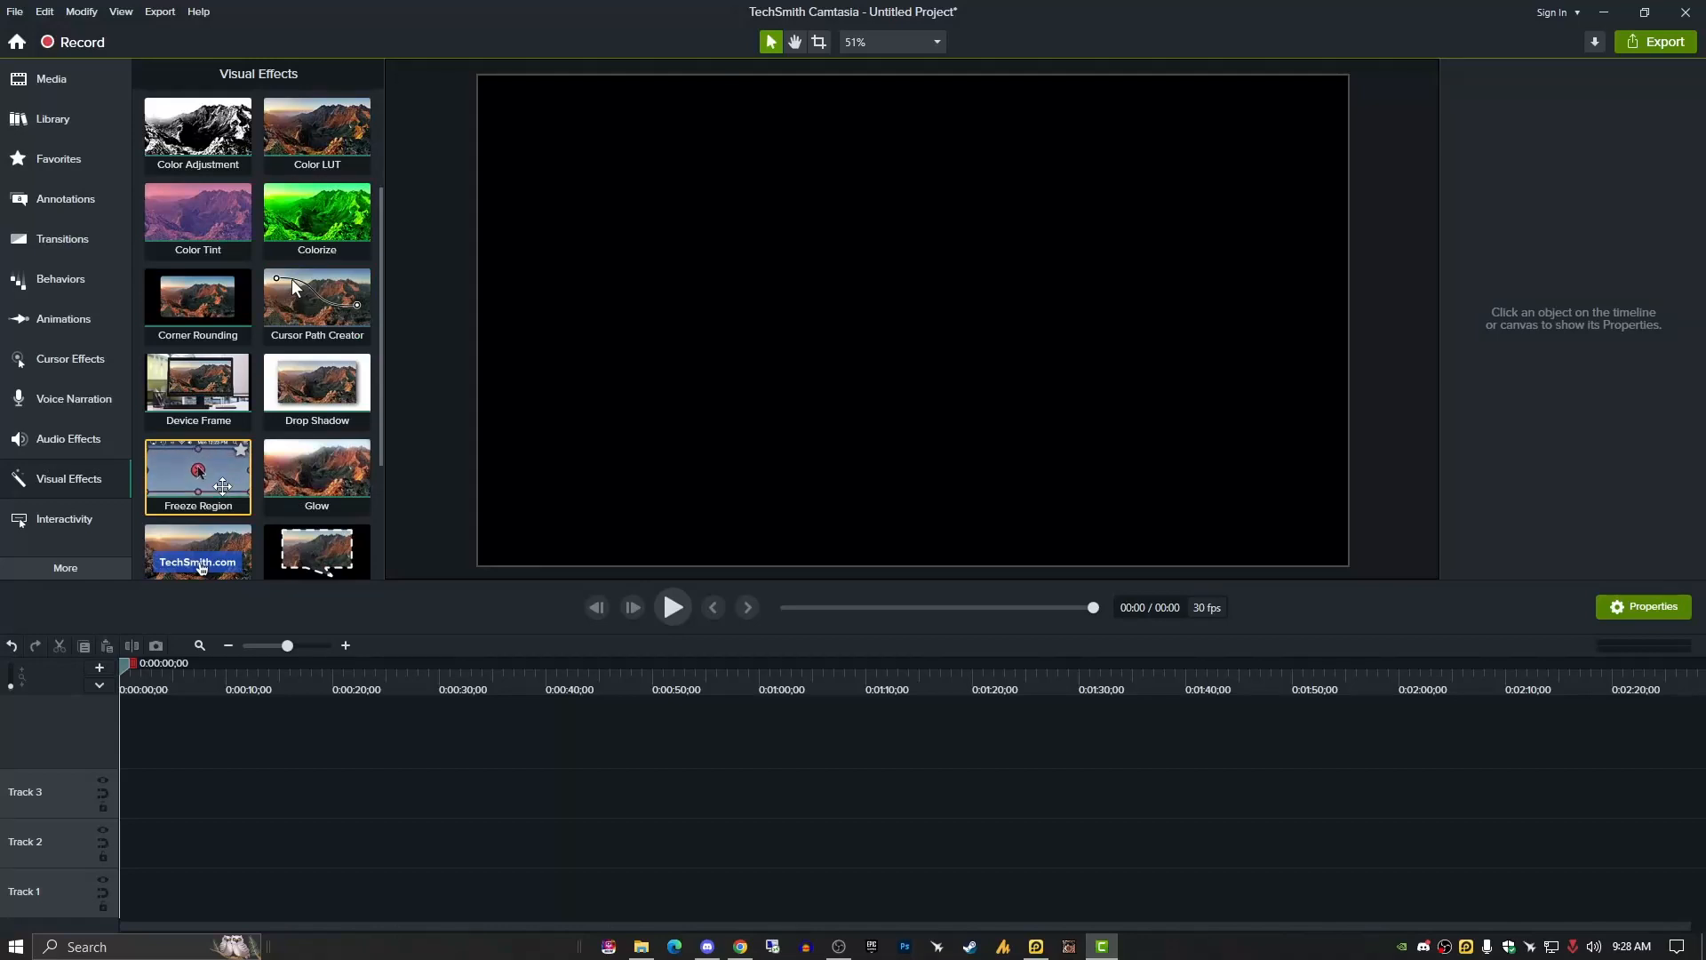
{"action": "scroll", "coordinate": [346, 471], "scroll_direction": "down", "scroll_amount": 1}
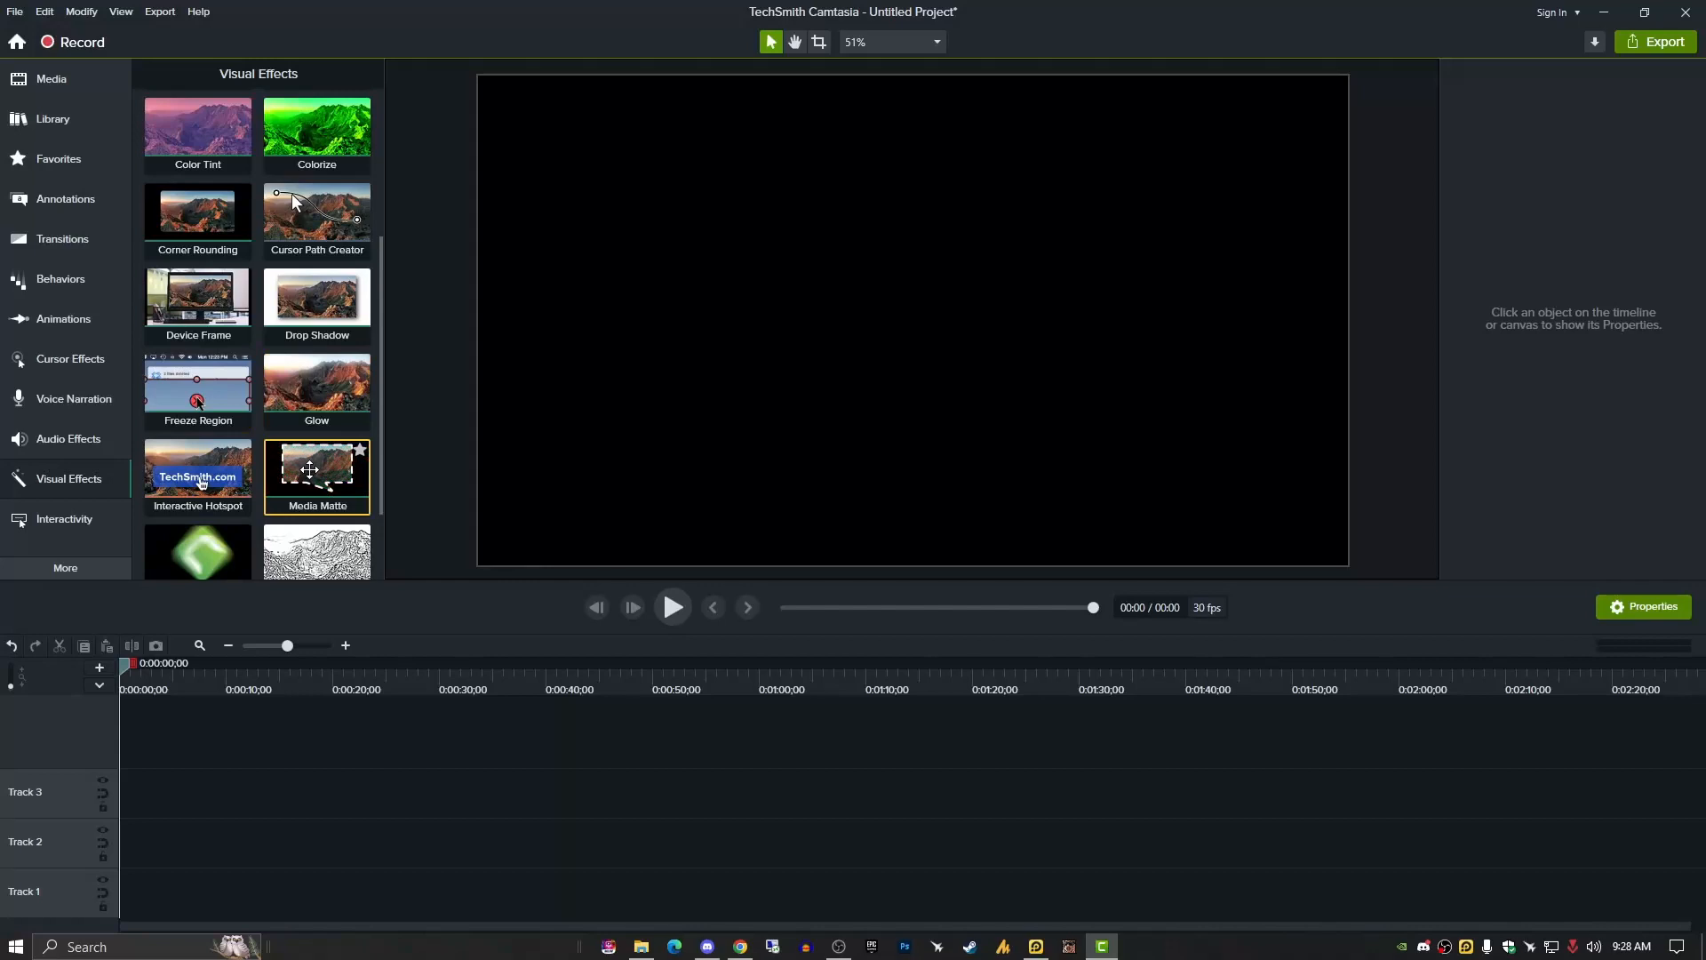
{"action": "scroll", "coordinate": [220, 480], "scroll_direction": "down", "scroll_amount": 1}
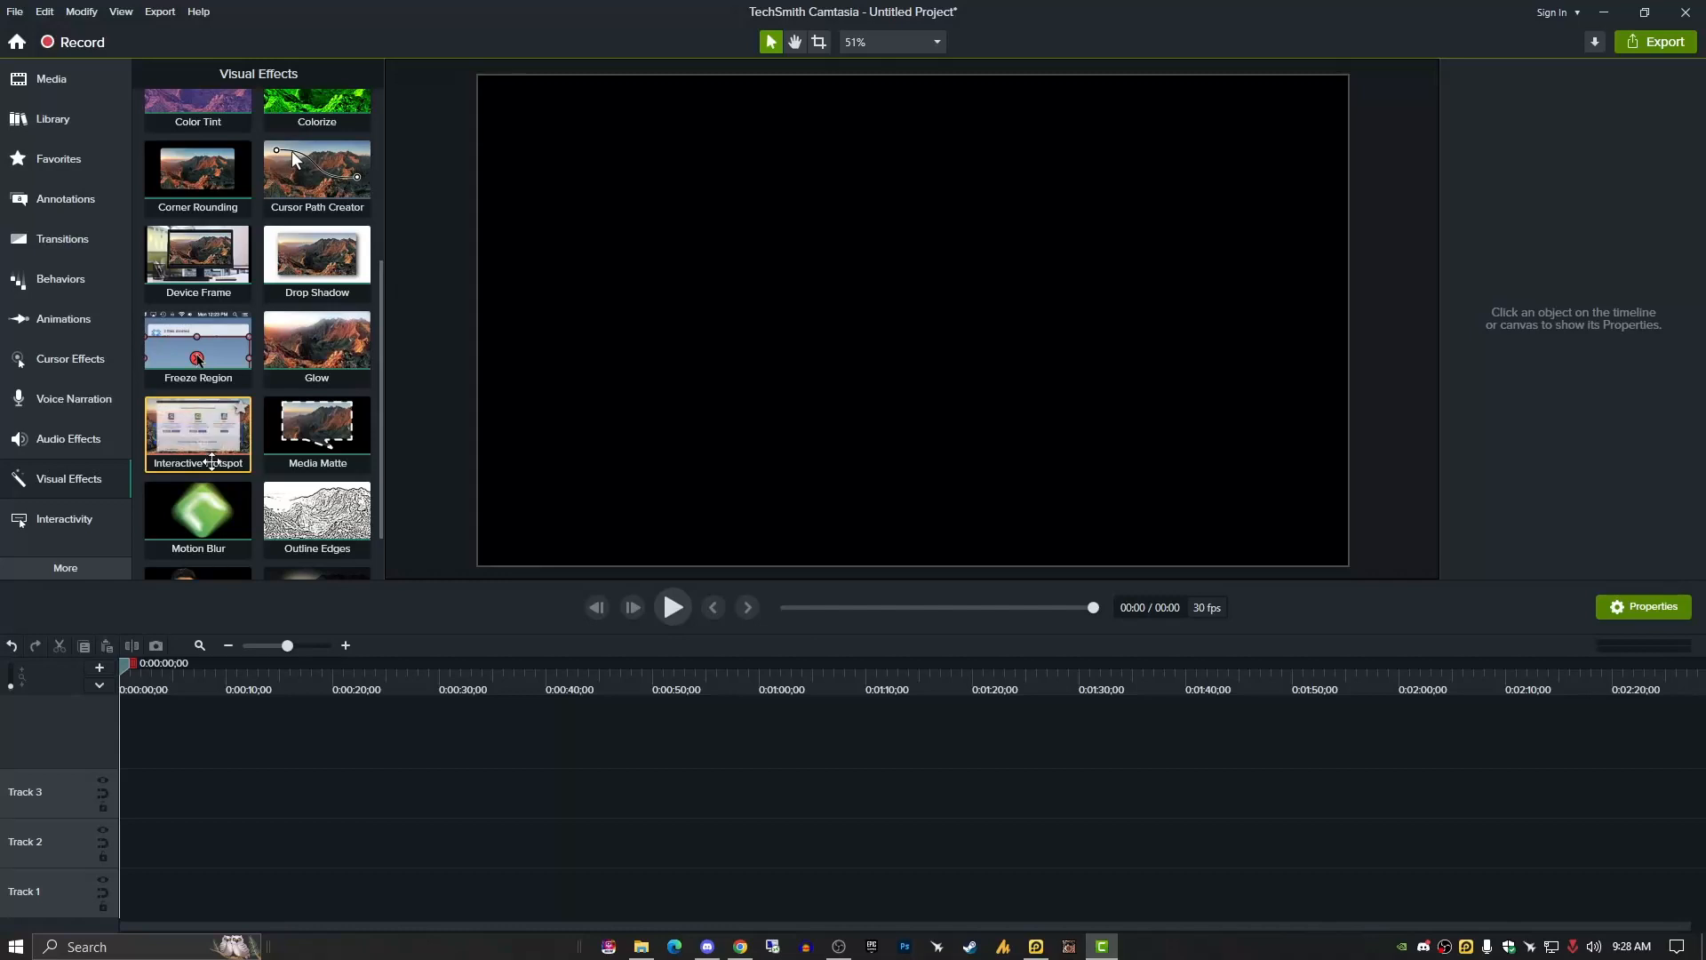
{"action": "scroll", "coordinate": [199, 441], "scroll_direction": "down", "scroll_amount": 1}
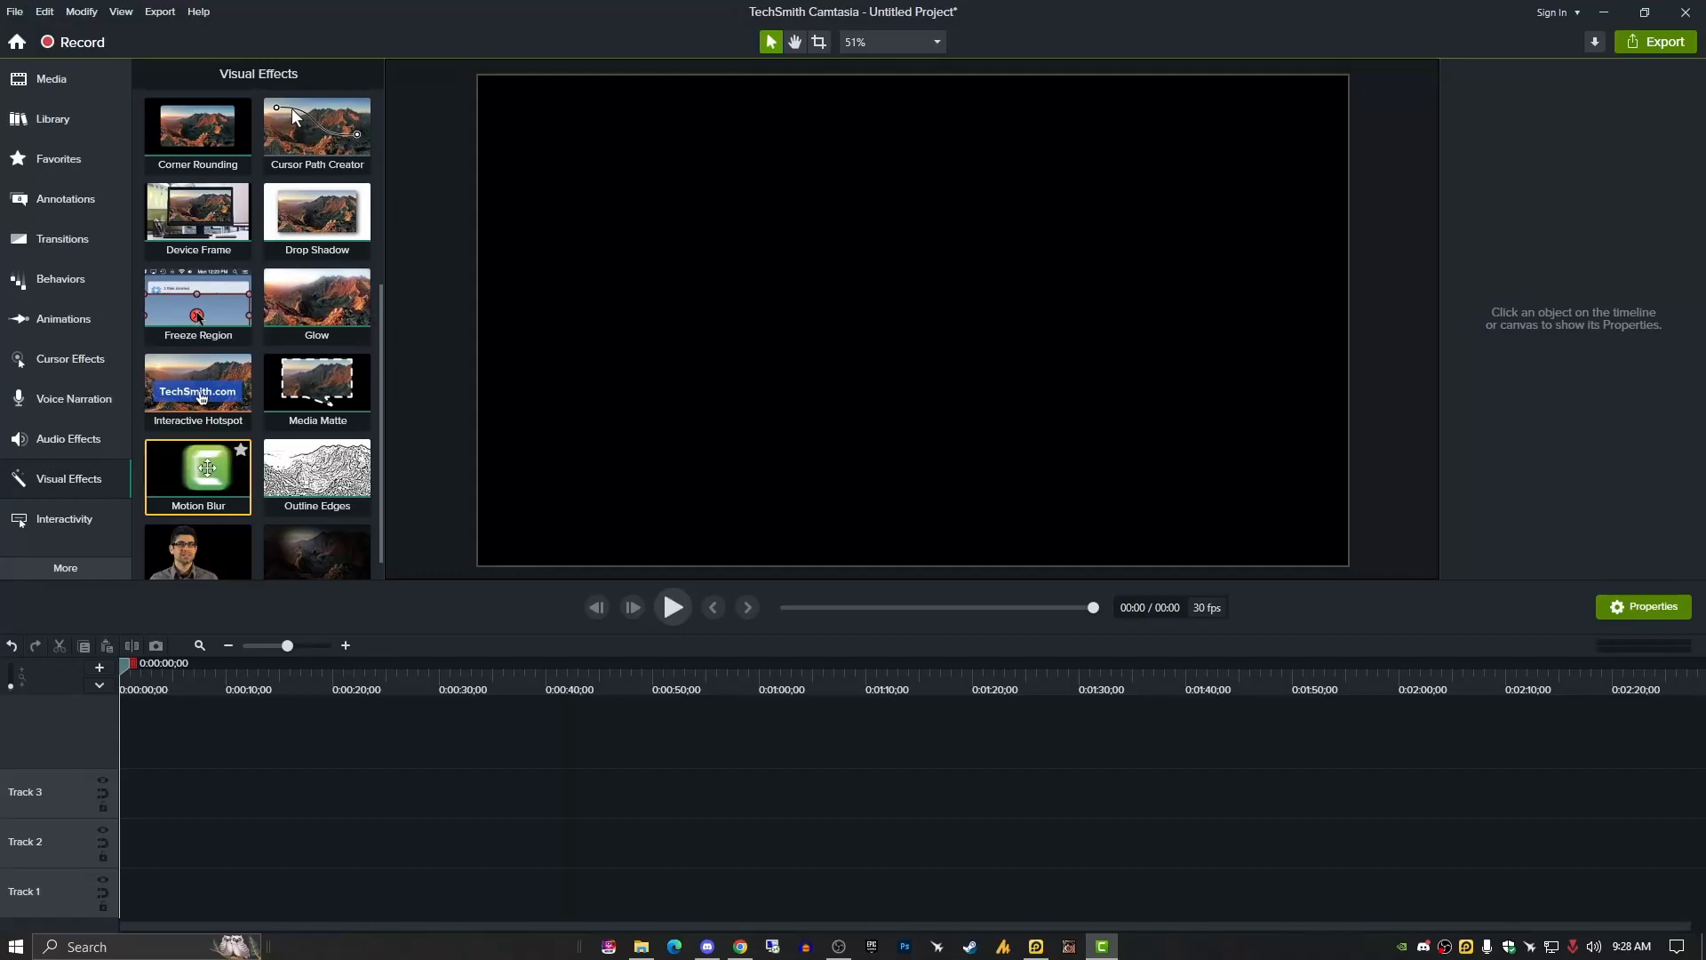
{"action": "scroll", "coordinate": [201, 458], "scroll_direction": "down", "scroll_amount": 1}
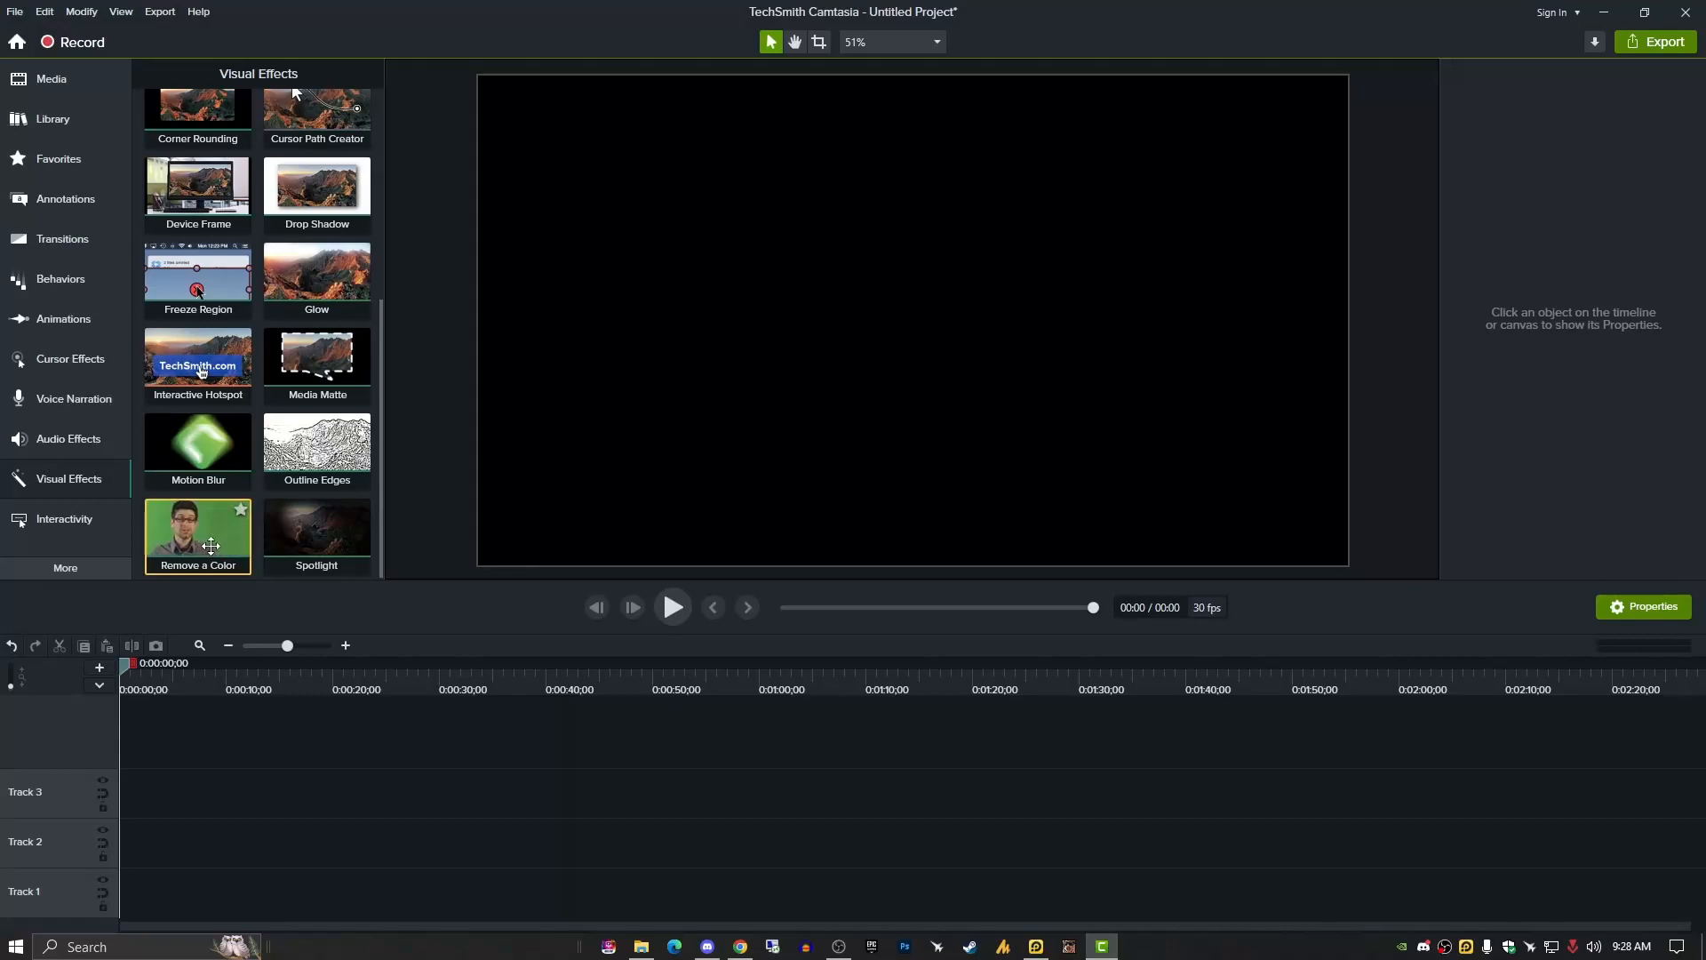
Import the audio file "Skylines - Anno Domini Beats" from the Downloads Music folder into the media bin.
{"action": "left_click", "coordinate": [64, 71]}
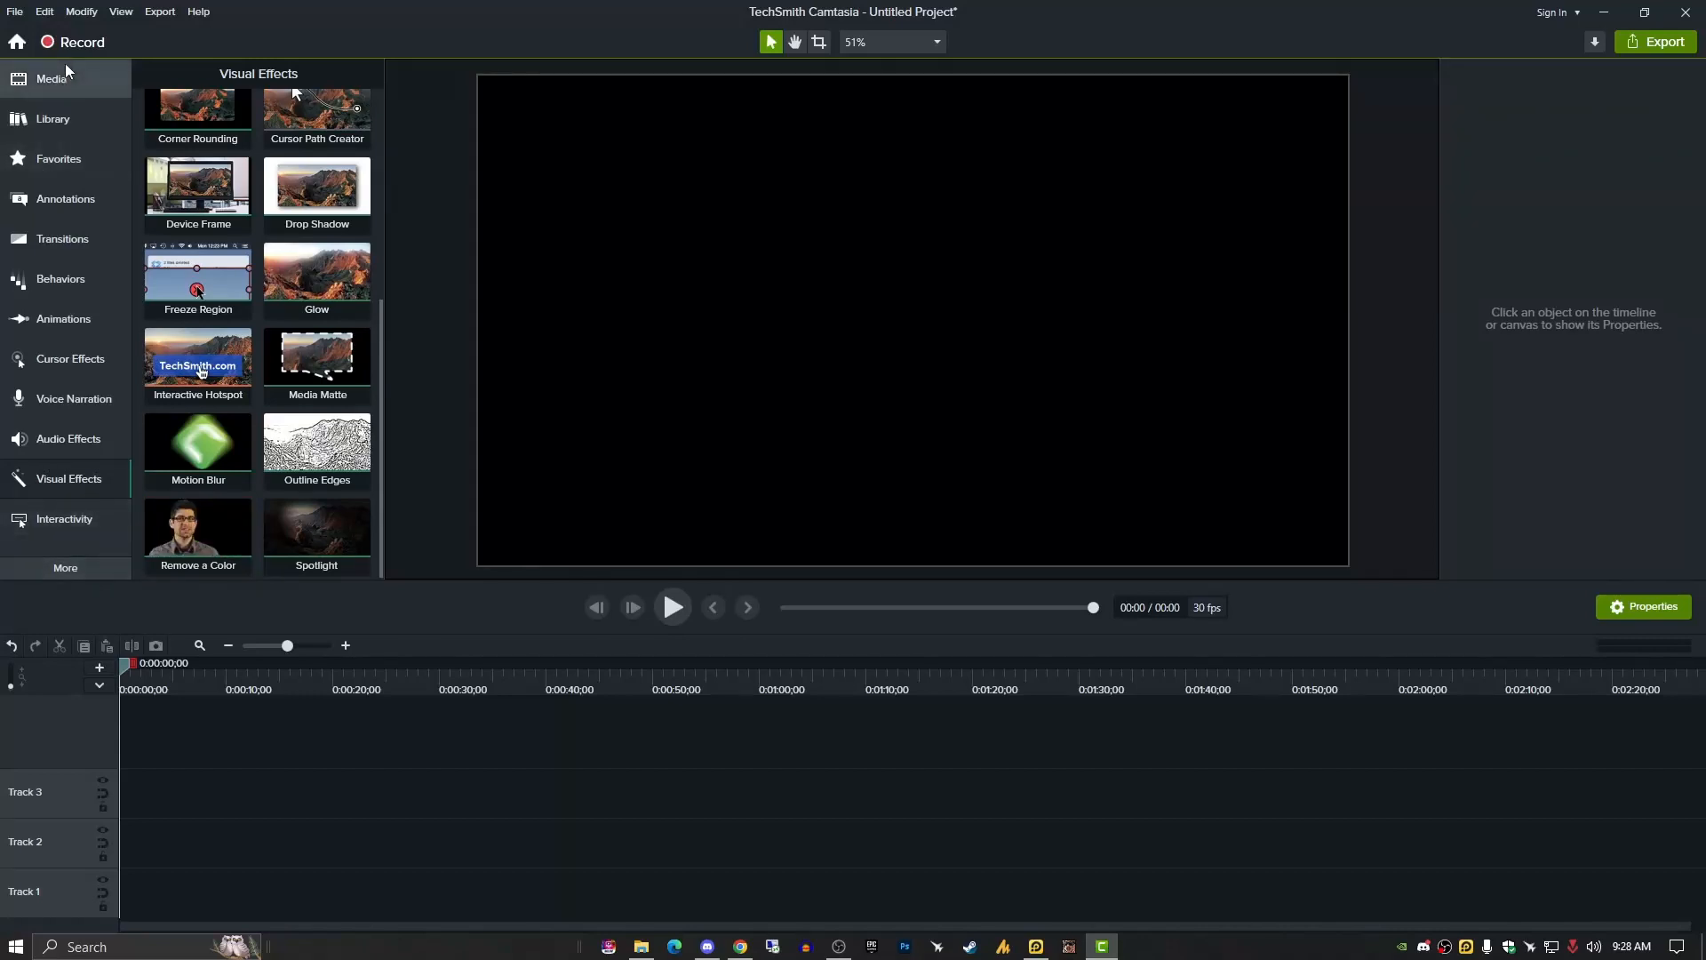
{"action": "left_click", "coordinate": [258, 373]}
{"action": "left_click", "coordinate": [271, 264]}
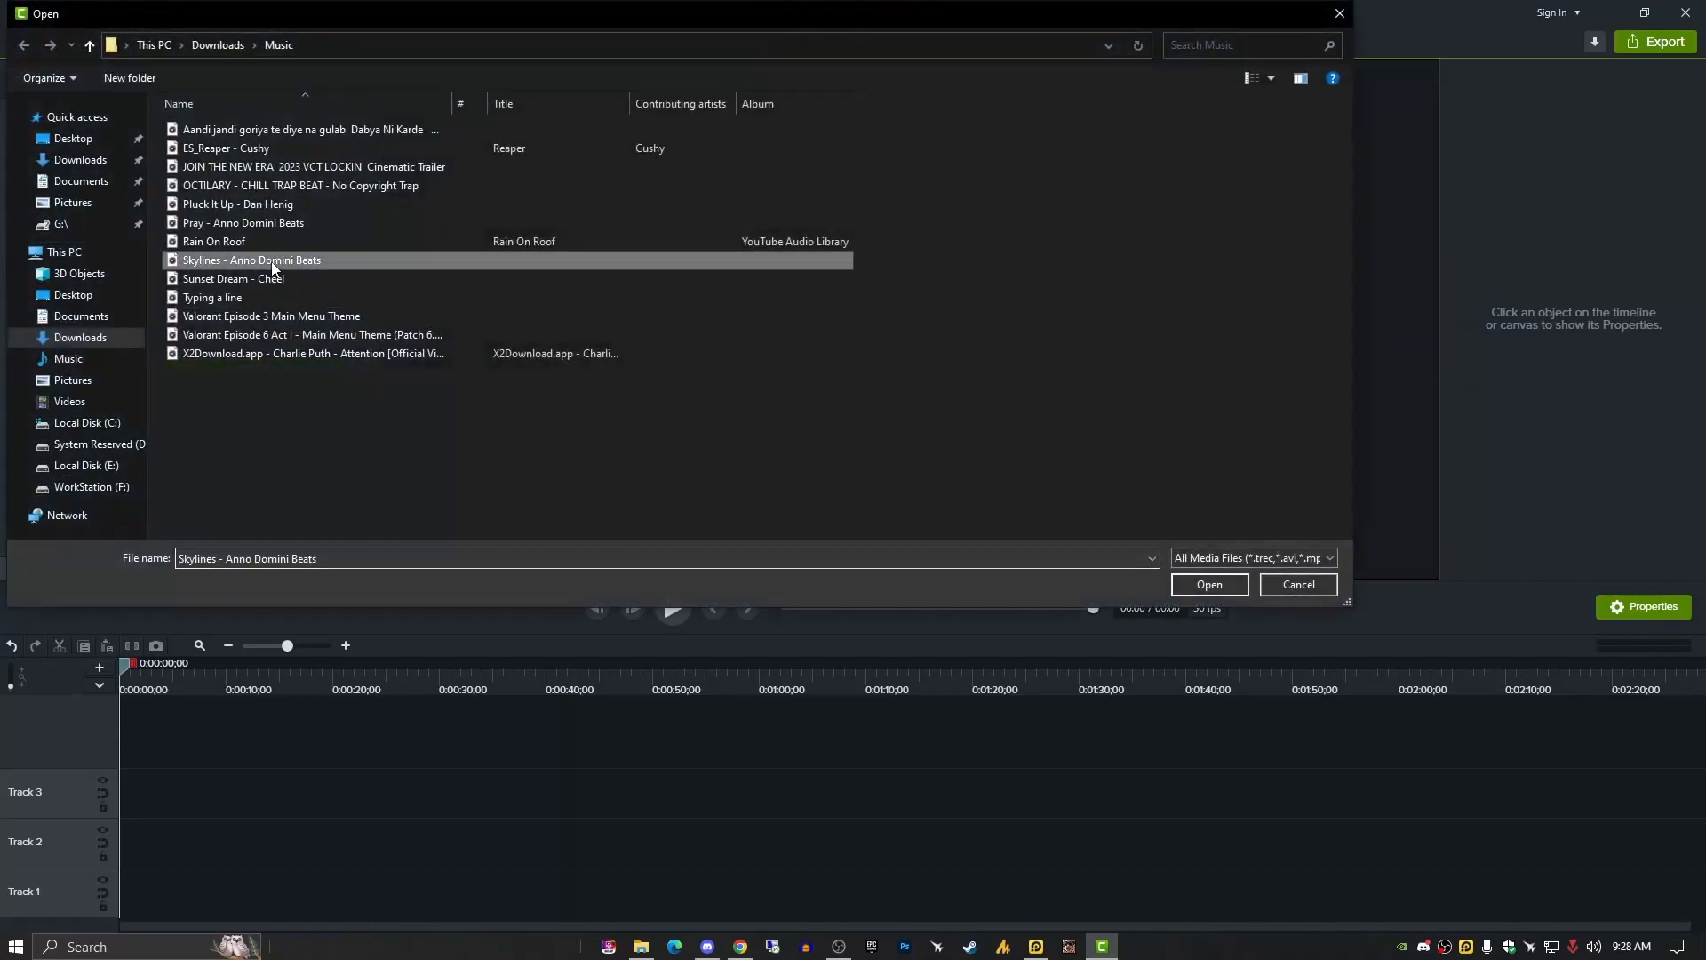
{"action": "double_click", "coordinate": [271, 264]}
Import the image Untitled-1 from the Pictures folder into the media bin.
{"action": "left_click", "coordinate": [265, 350]}
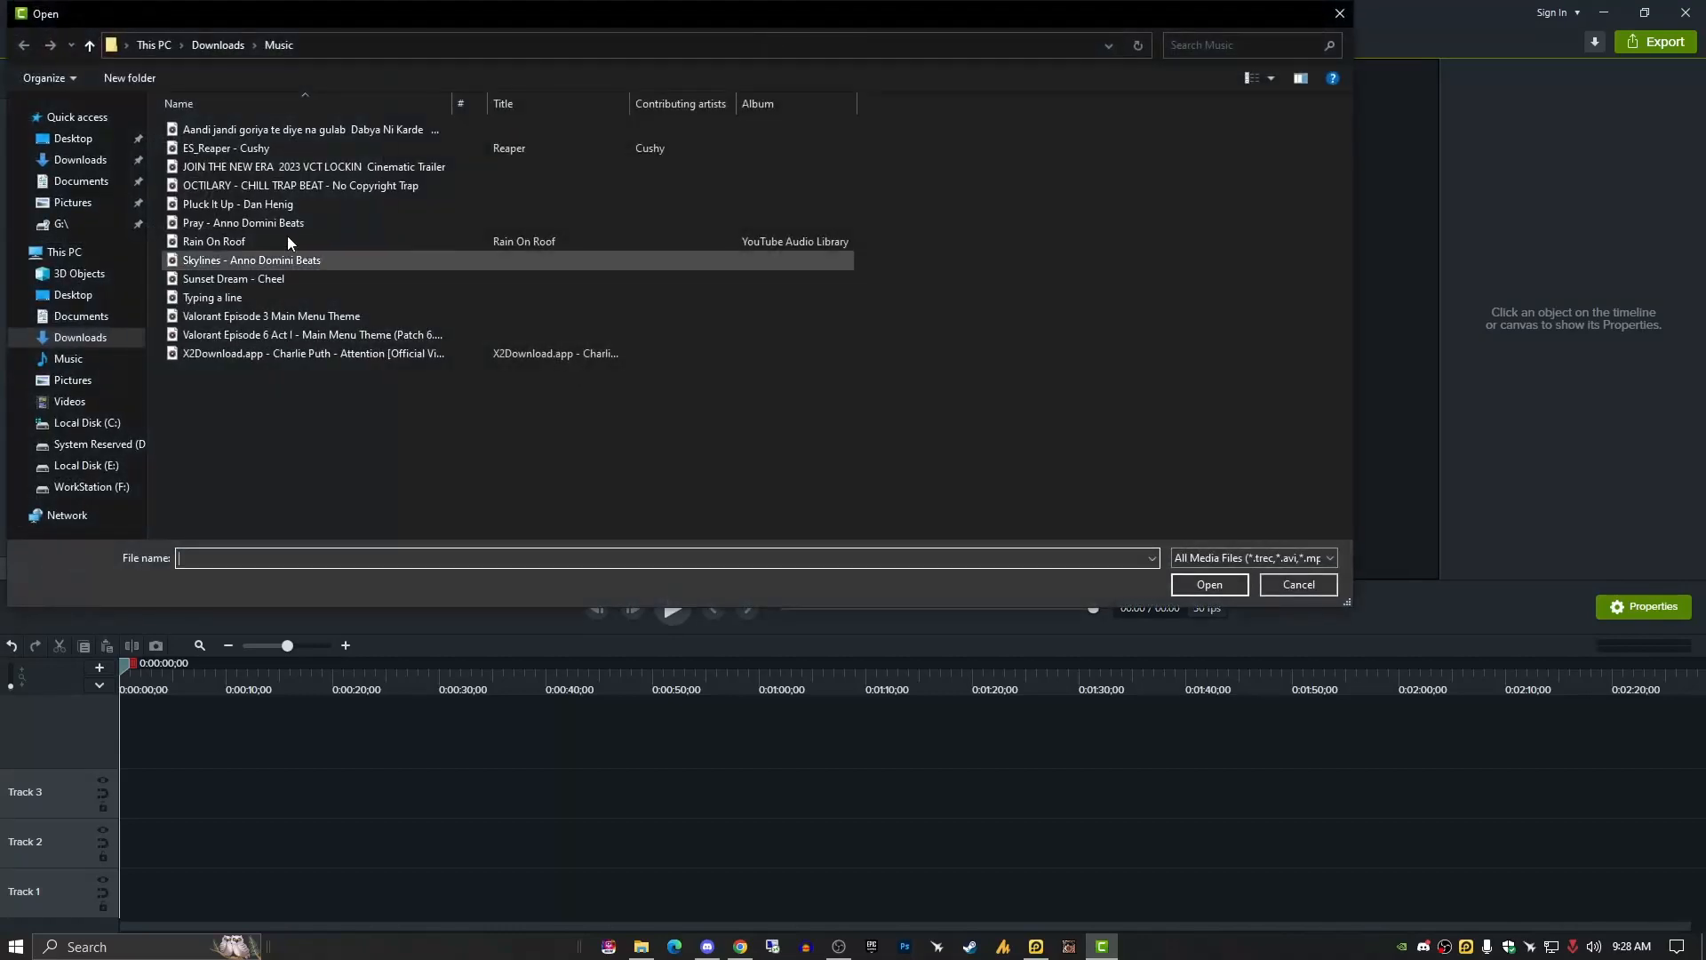
{"action": "left_click", "coordinate": [79, 160]}
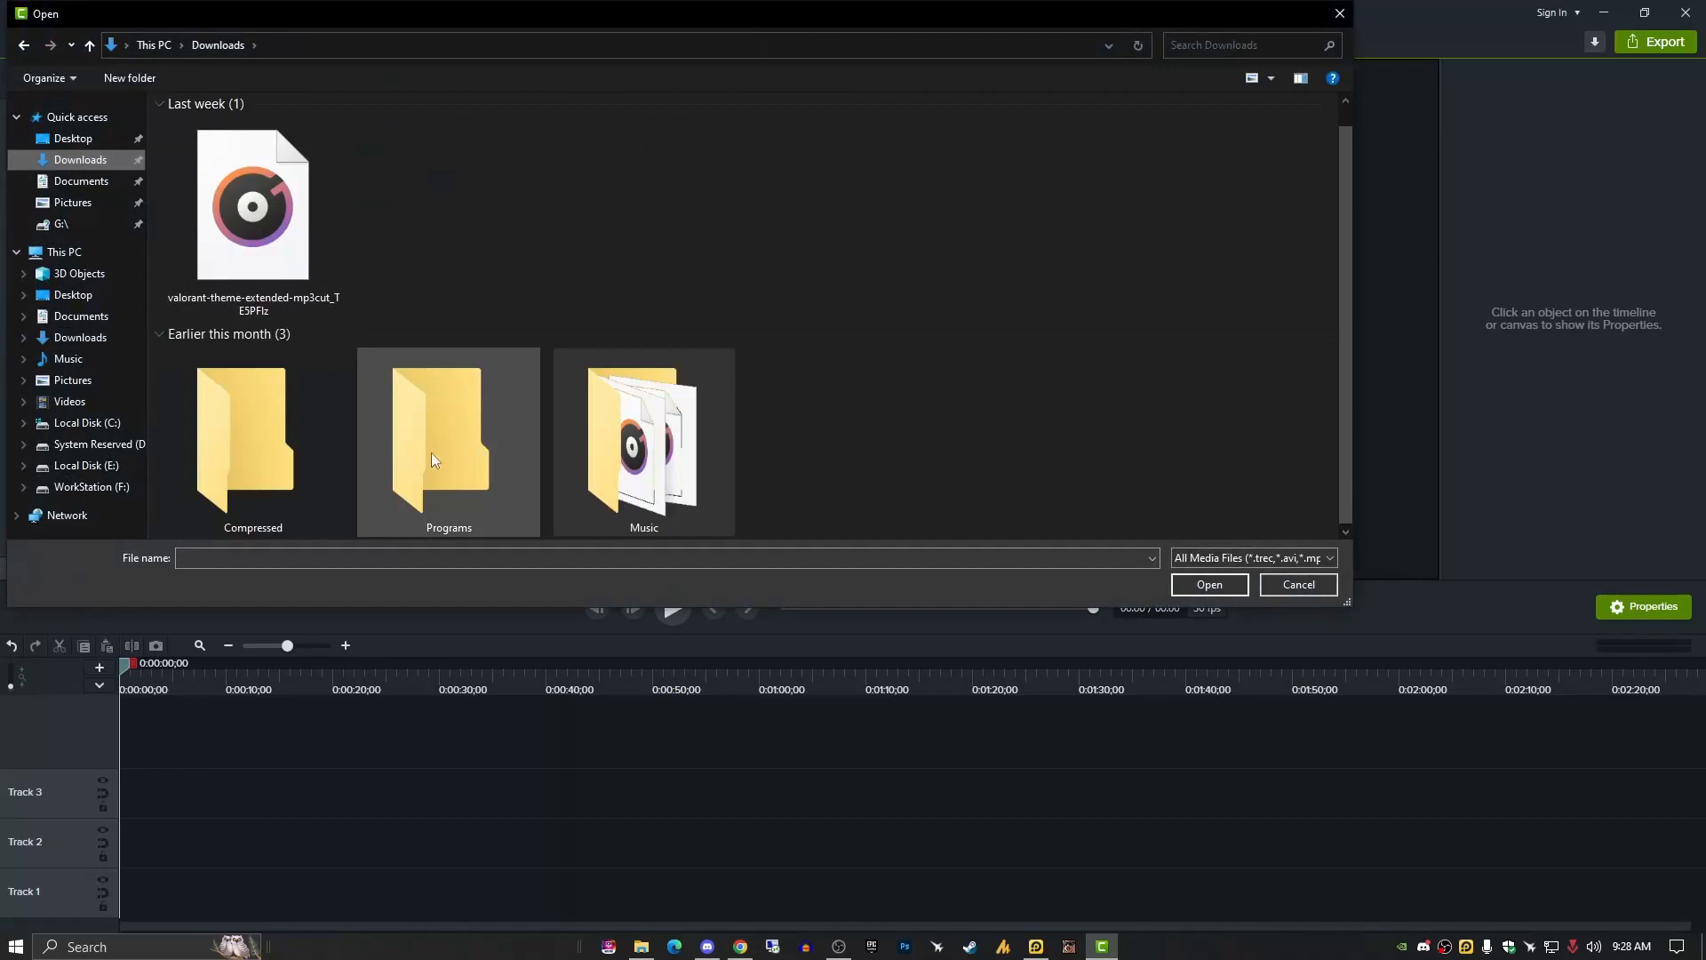
{"action": "left_click", "coordinate": [79, 182]}
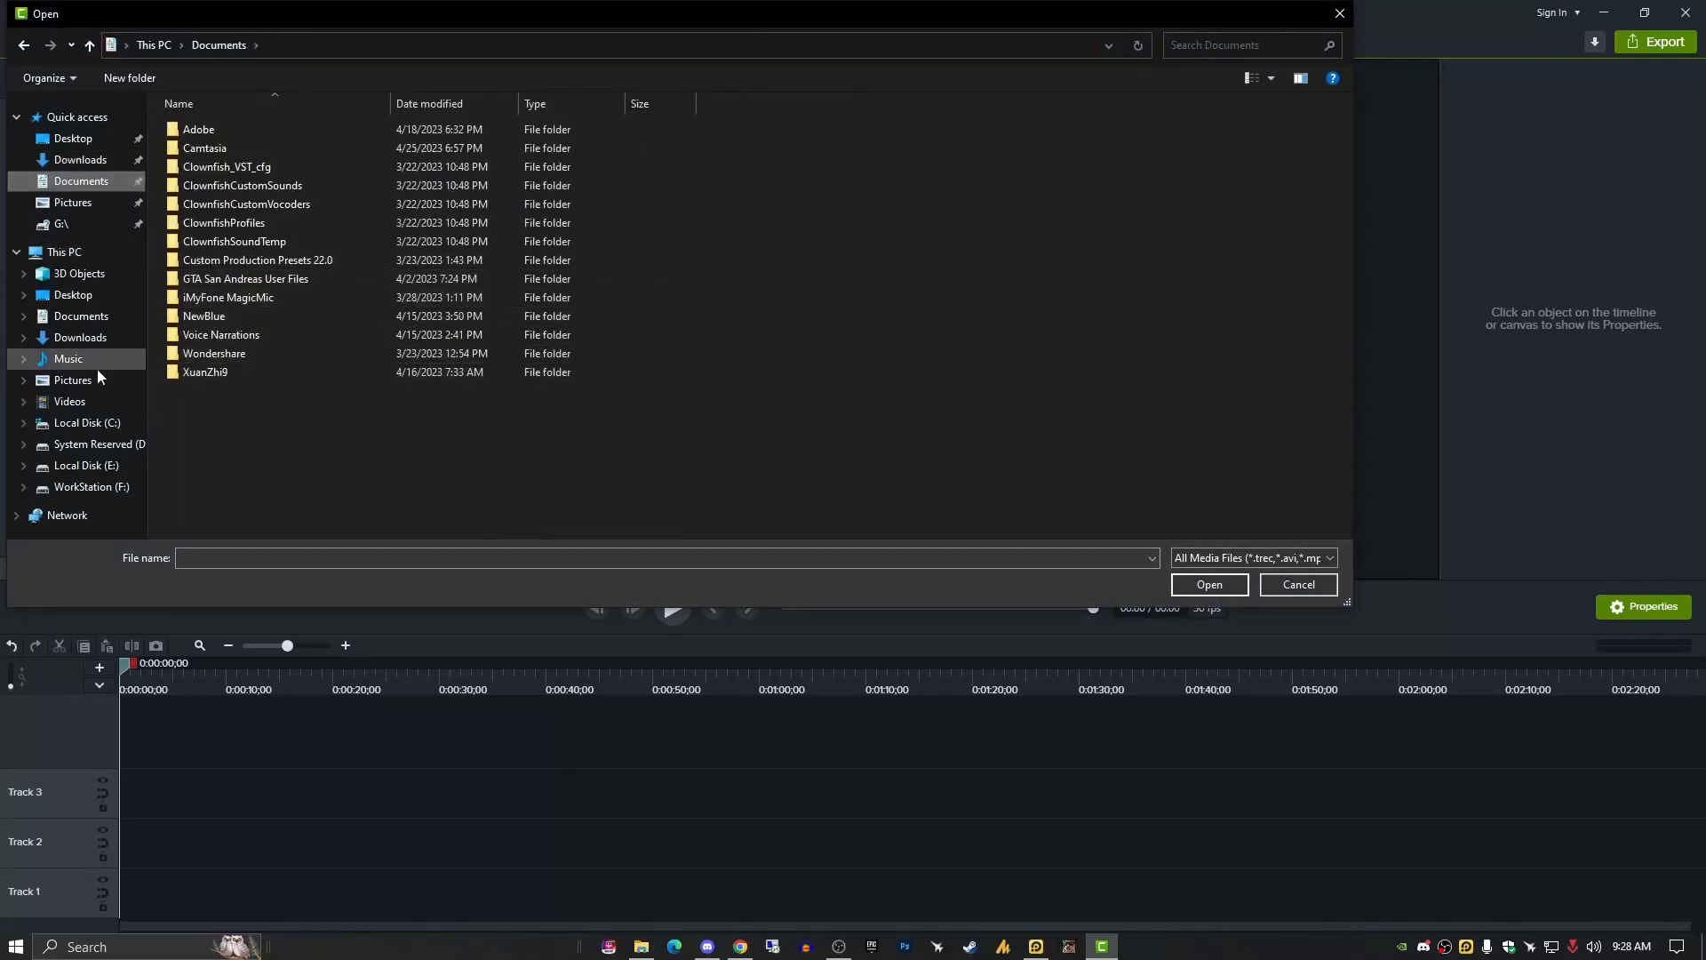
{"action": "left_click", "coordinate": [100, 403]}
{"action": "double_click", "coordinate": [297, 182]}
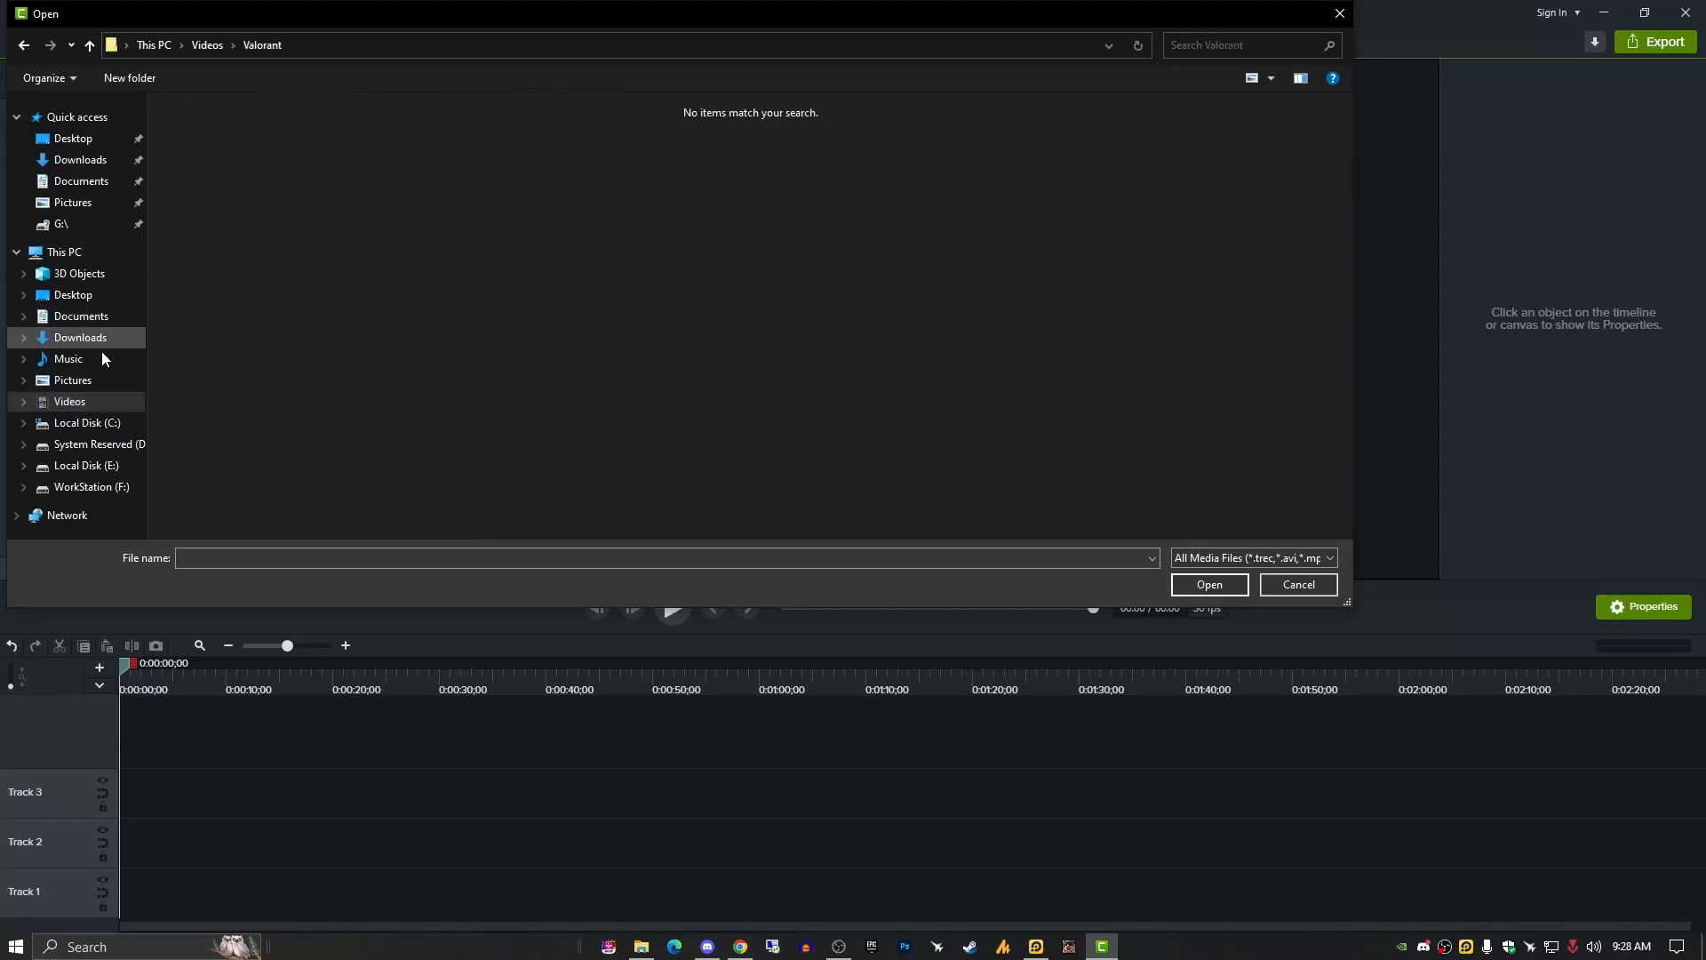
{"action": "left_click", "coordinate": [98, 388]}
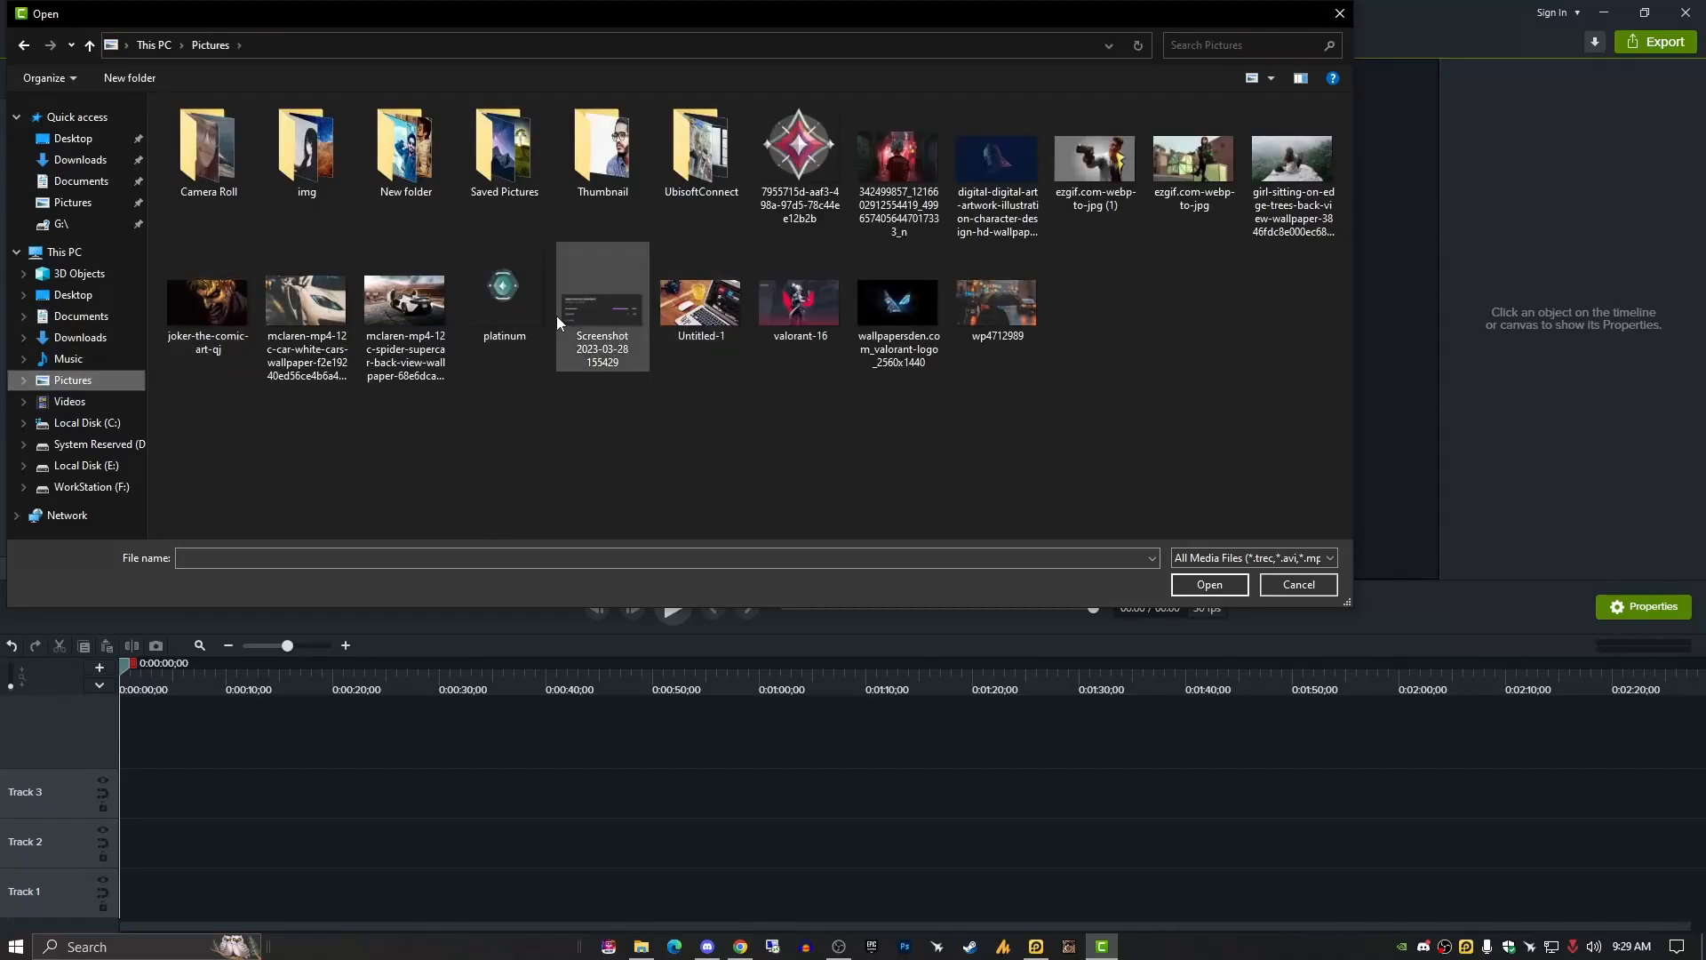
{"action": "left_click", "coordinate": [699, 318]}
{"action": "left_click", "coordinate": [1185, 590]}
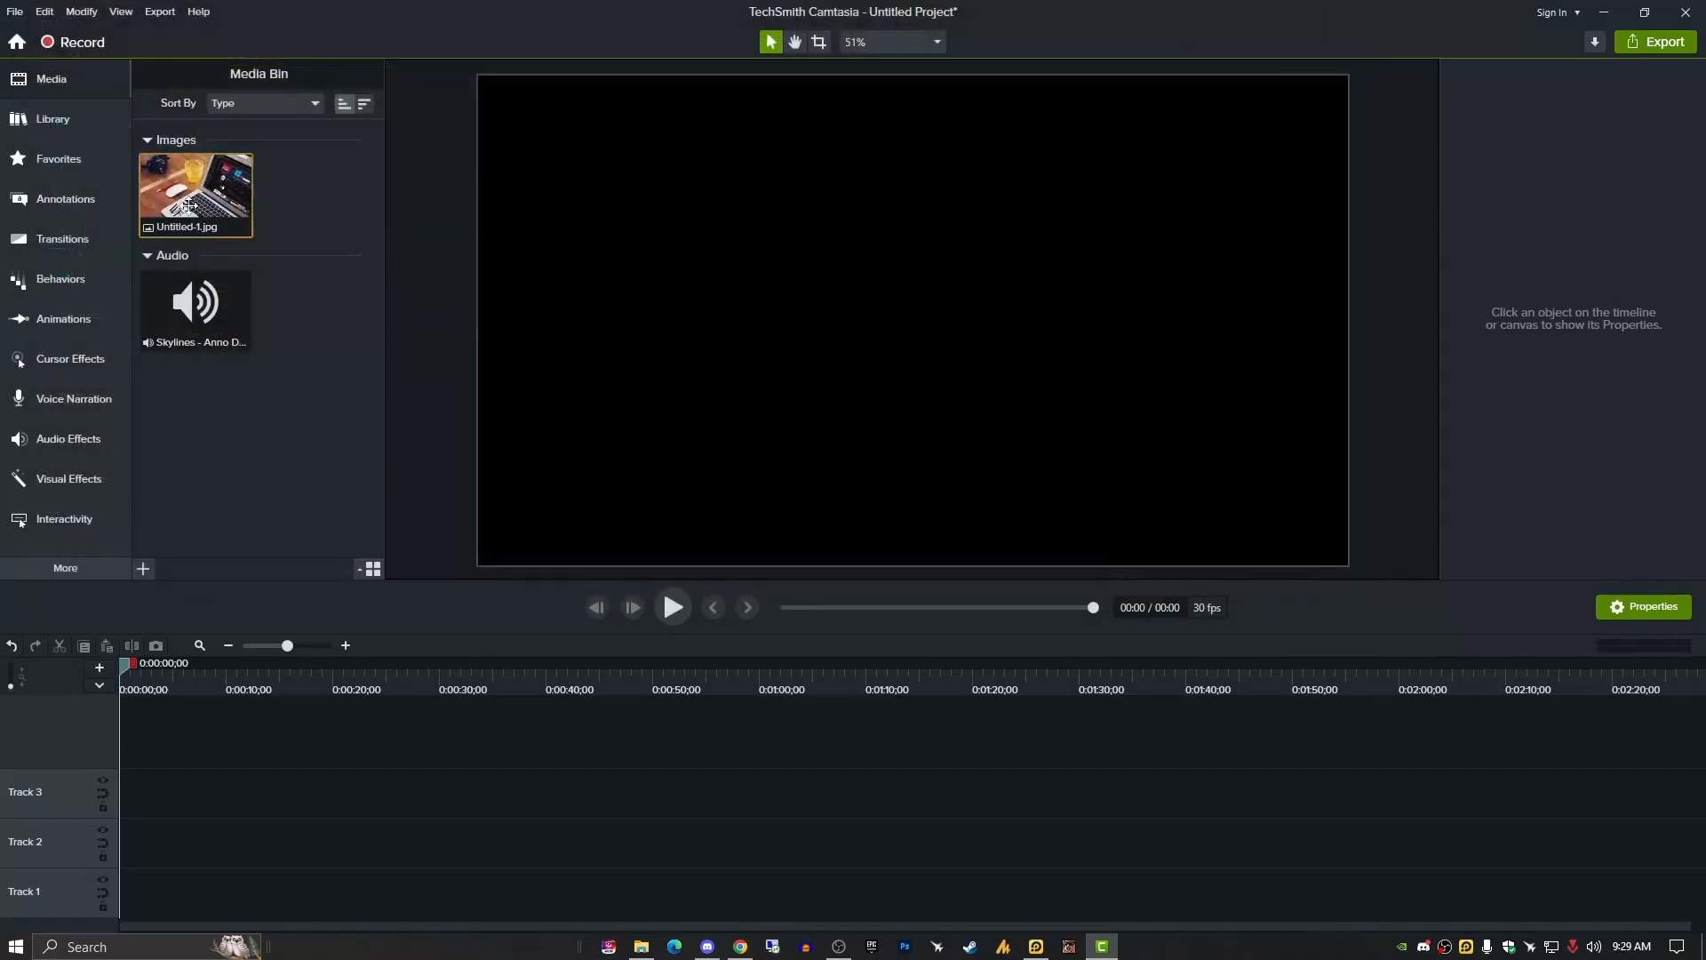
Place the Untitled-1 image on Track 3 and the Skylines audio on Track 2, extending the image to about 52 seconds.
{"action": "left_click_drag", "start_coordinate": [196, 191], "coordinate": [95, 804]}
{"action": "left_click_drag", "start_coordinate": [218, 331], "coordinate": [679, 792]}
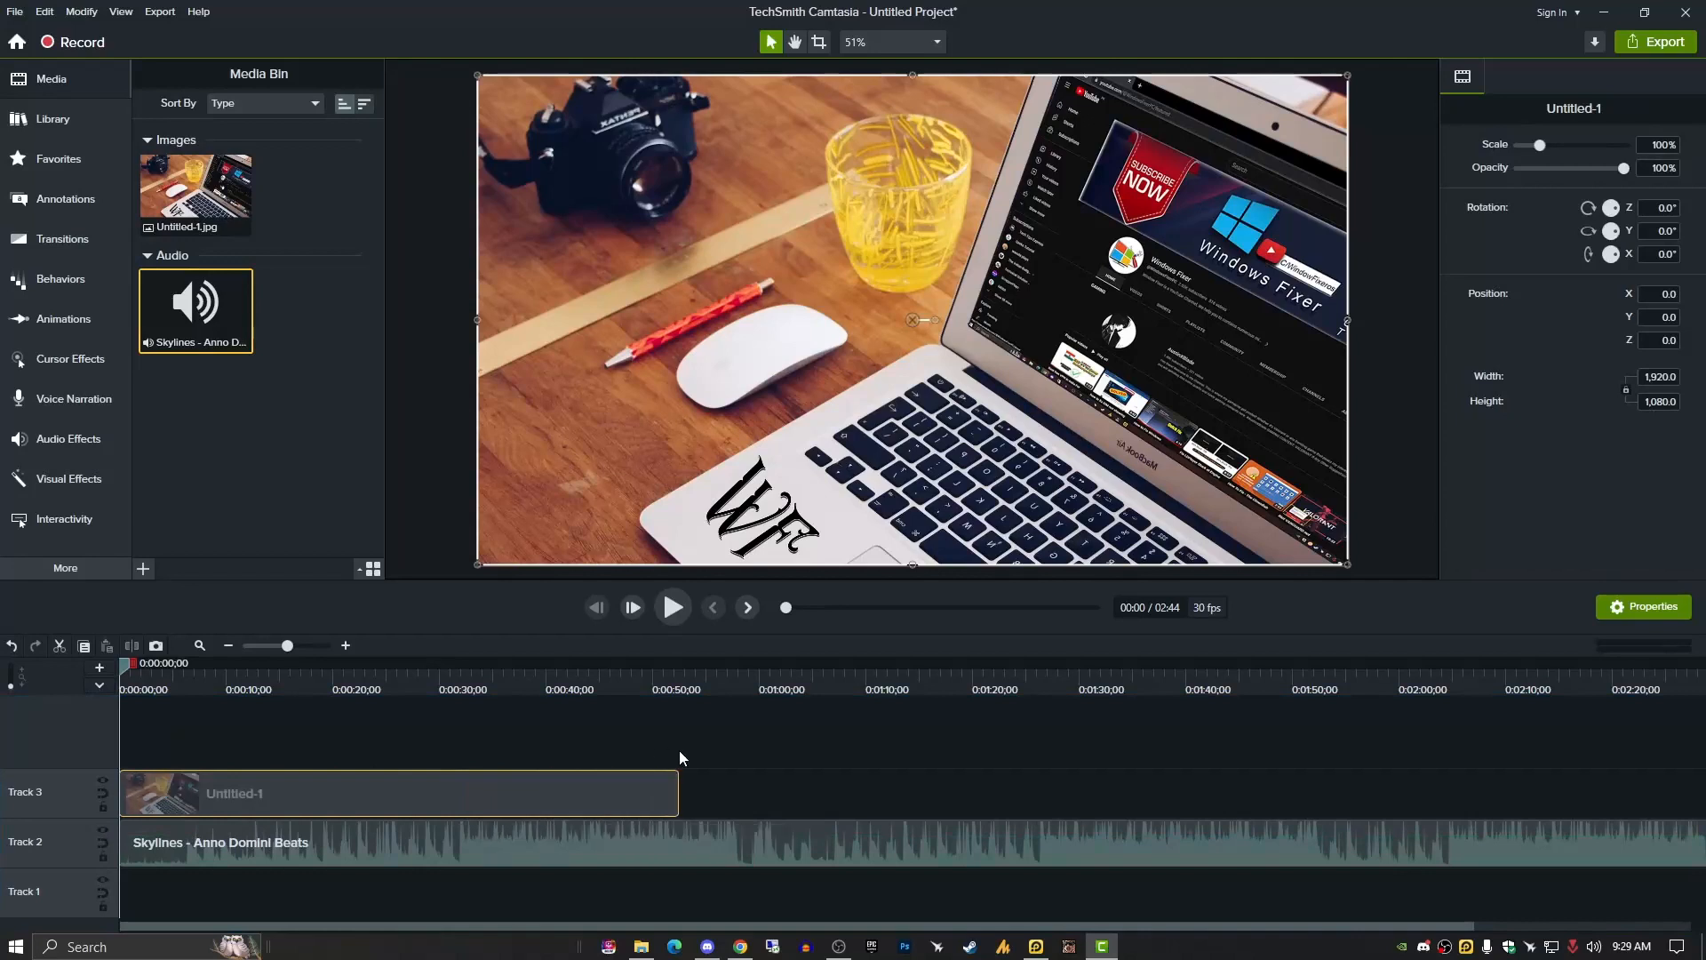
Split the Skylines audio clip at the end of the image and delete the remaining part.
{"action": "left_click", "coordinate": [679, 684]}
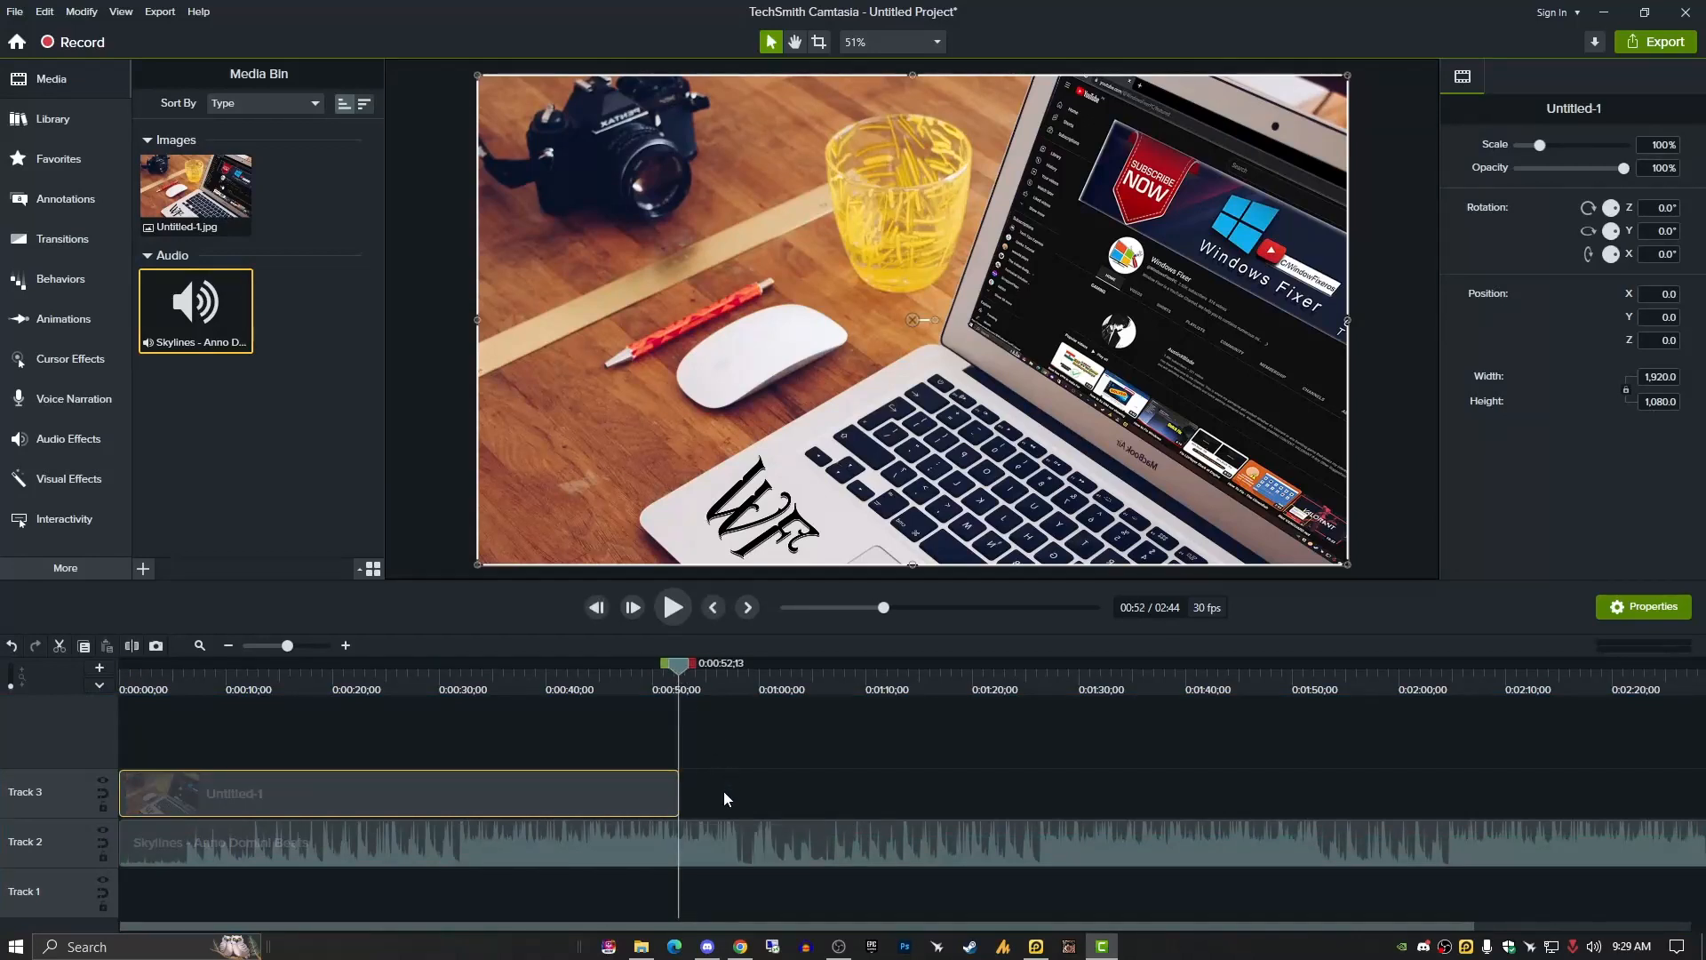
{"action": "left_click", "coordinate": [724, 845]}
{"action": "key", "text": "s"}
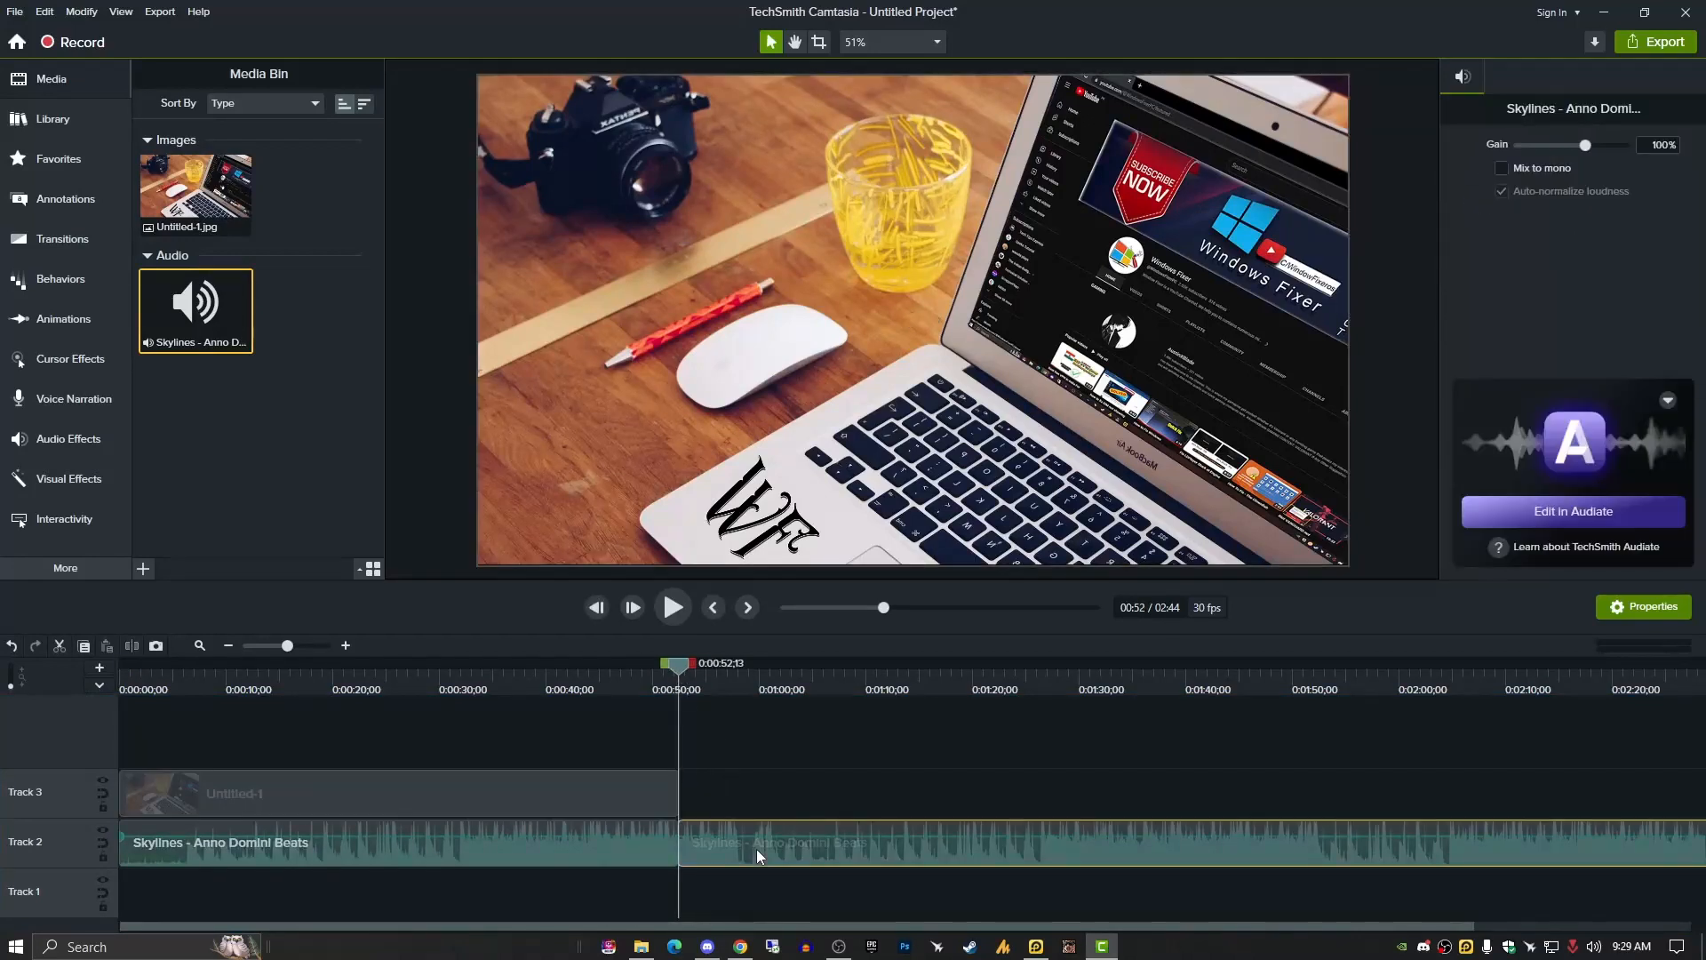
{"action": "key", "text": "Delete"}
{"action": "left_click", "coordinate": [555, 807]}
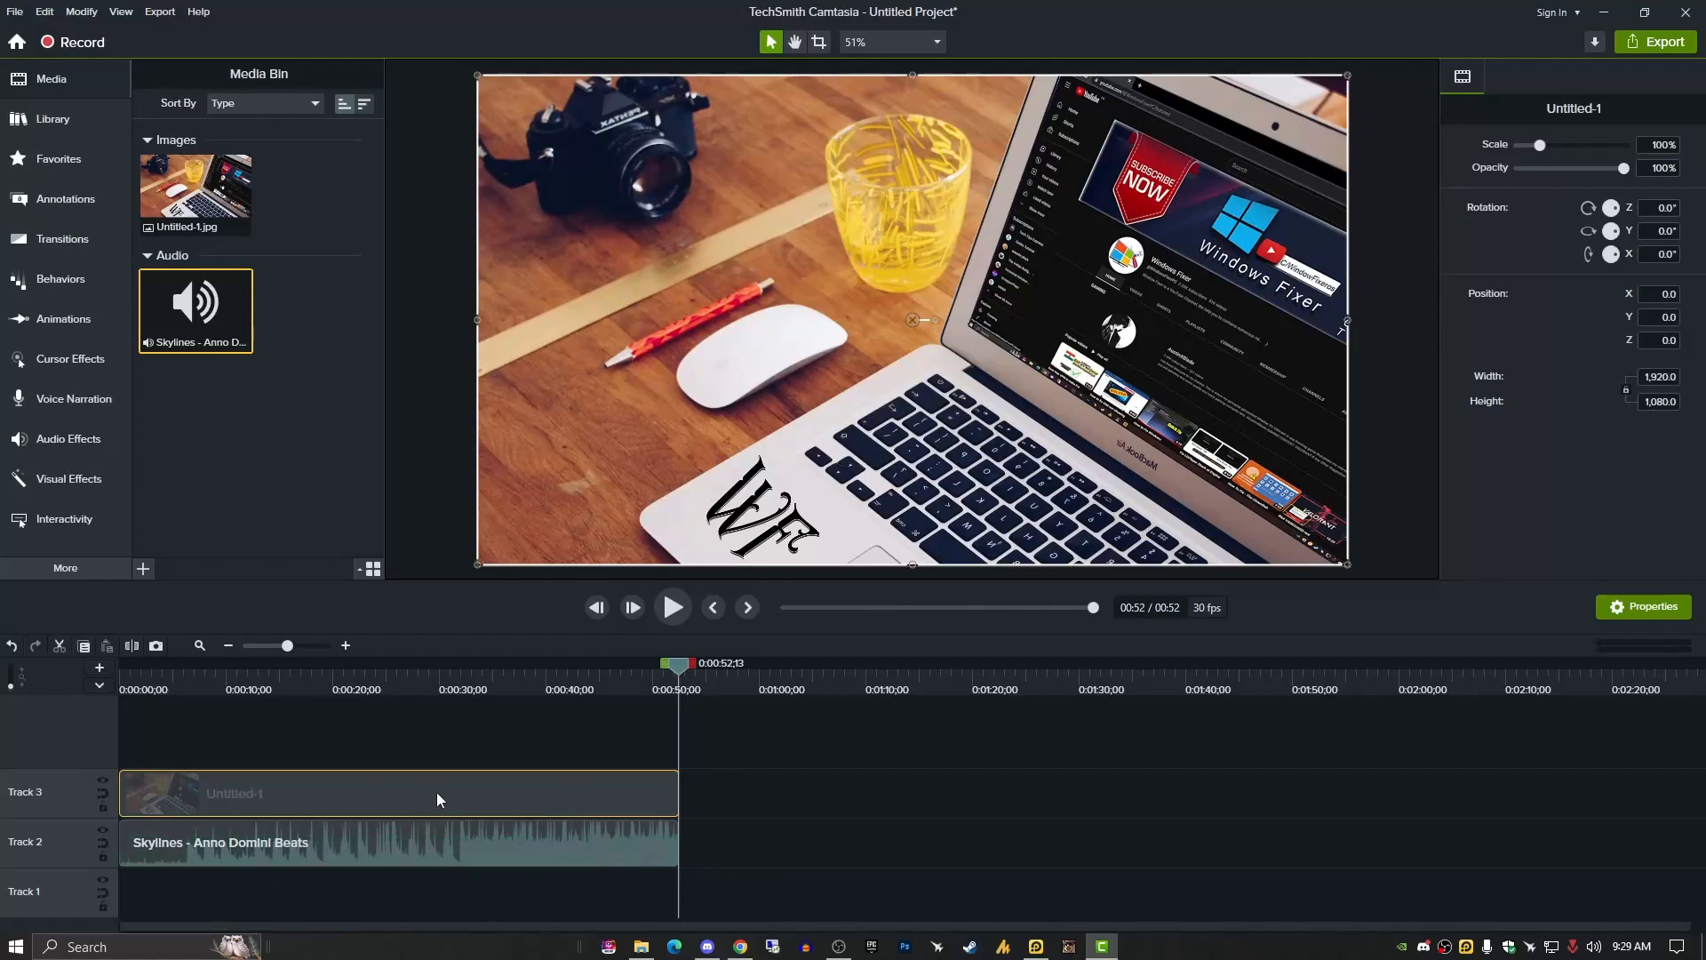
Try to apply the Emphasize audio effect to the Skylines clip on Track 2.
{"action": "left_click", "coordinate": [435, 851]}
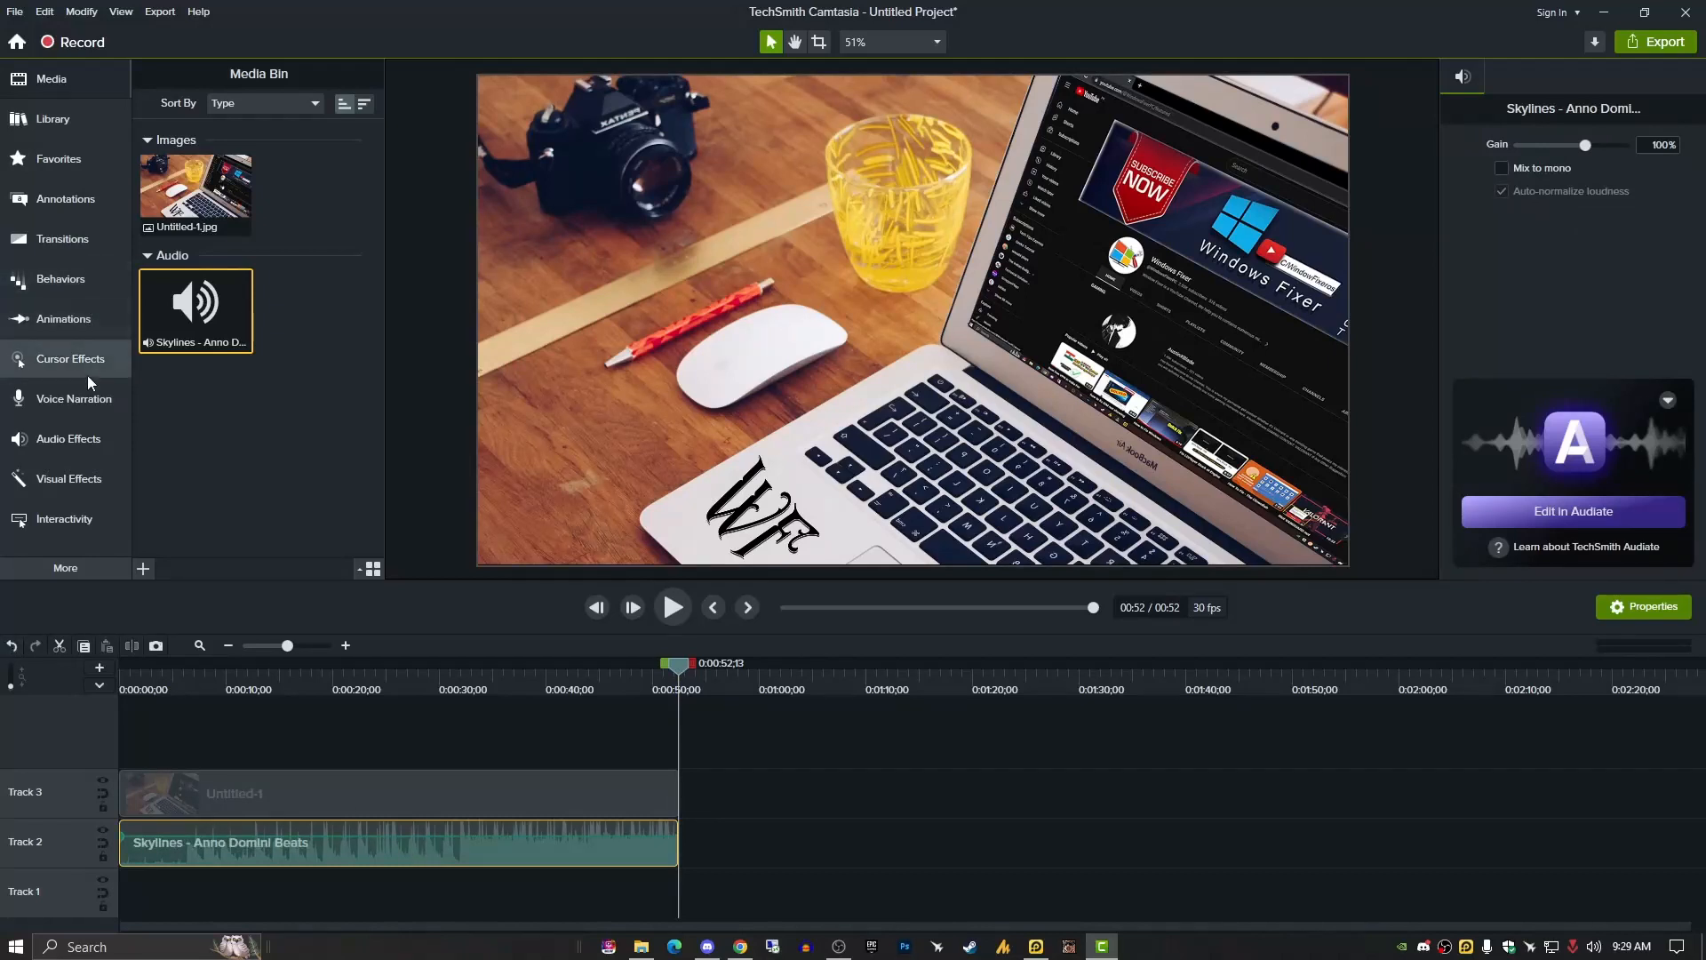
{"action": "left_click", "coordinate": [87, 410]}
{"action": "left_click", "coordinate": [86, 444]}
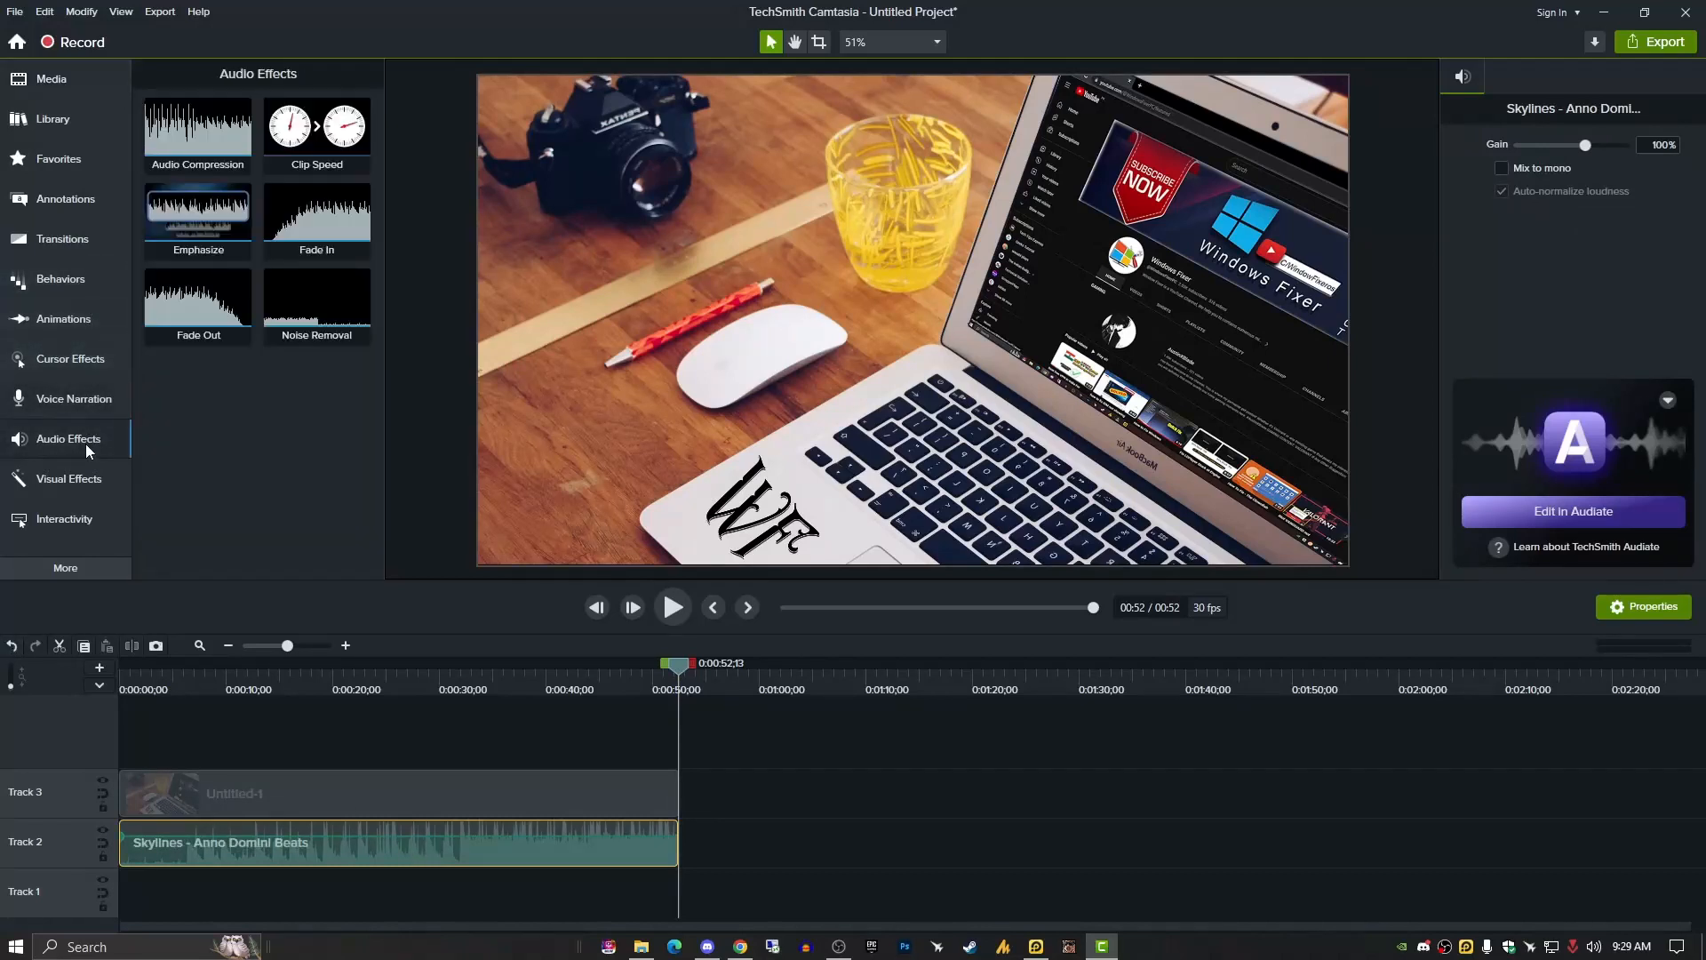
{"action": "mouse_move", "coordinate": [201, 225]}
{"action": "left_mouse_down"}
{"action": "mouse_move", "coordinate": [278, 762]}
{"action": "mouse_move", "coordinate": [313, 849]}
{"action": "mouse_move", "coordinate": [259, 792]}
{"action": "mouse_move", "coordinate": [473, 802]}
{"action": "mouse_move", "coordinate": [246, 789]}
{"action": "mouse_move", "coordinate": [458, 789]}
{"action": "mouse_move", "coordinate": [443, 871]}
{"action": "mouse_move", "coordinate": [476, 873]}
{"action": "mouse_move", "coordinate": [433, 870]}
{"action": "mouse_move", "coordinate": [418, 791]}
{"action": "left_mouse_up"}
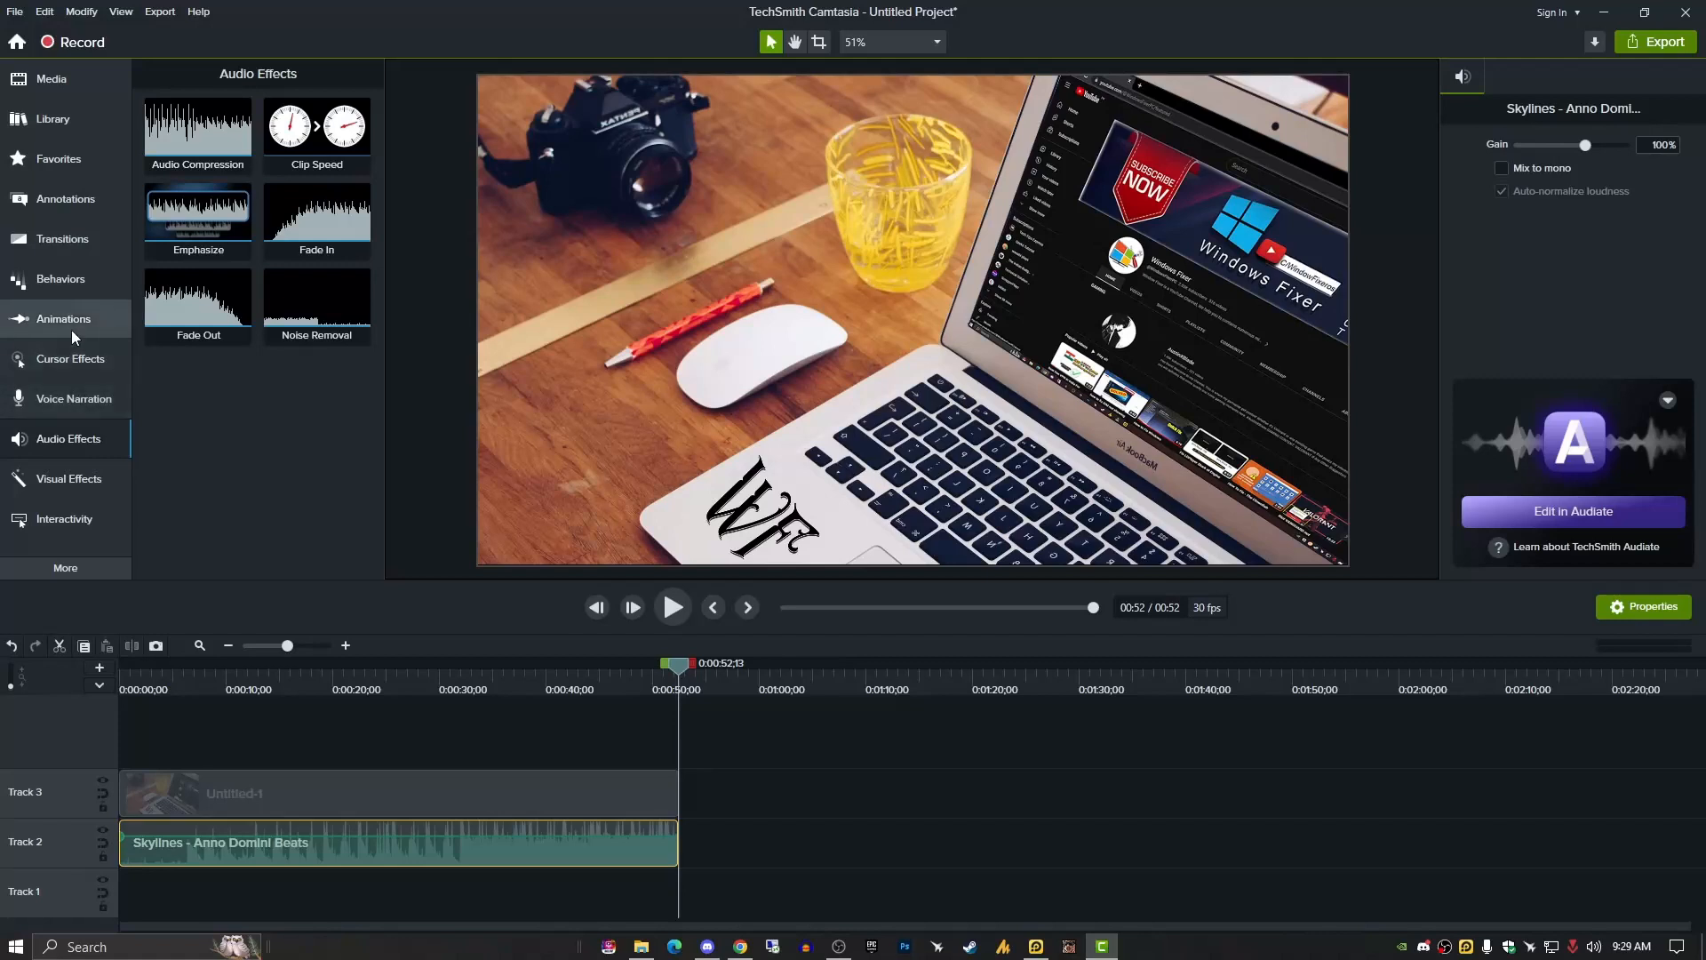
Add a plain text callout to the canvas and enter "Windows Fixer" as its text.
{"action": "left_click", "coordinate": [77, 277]}
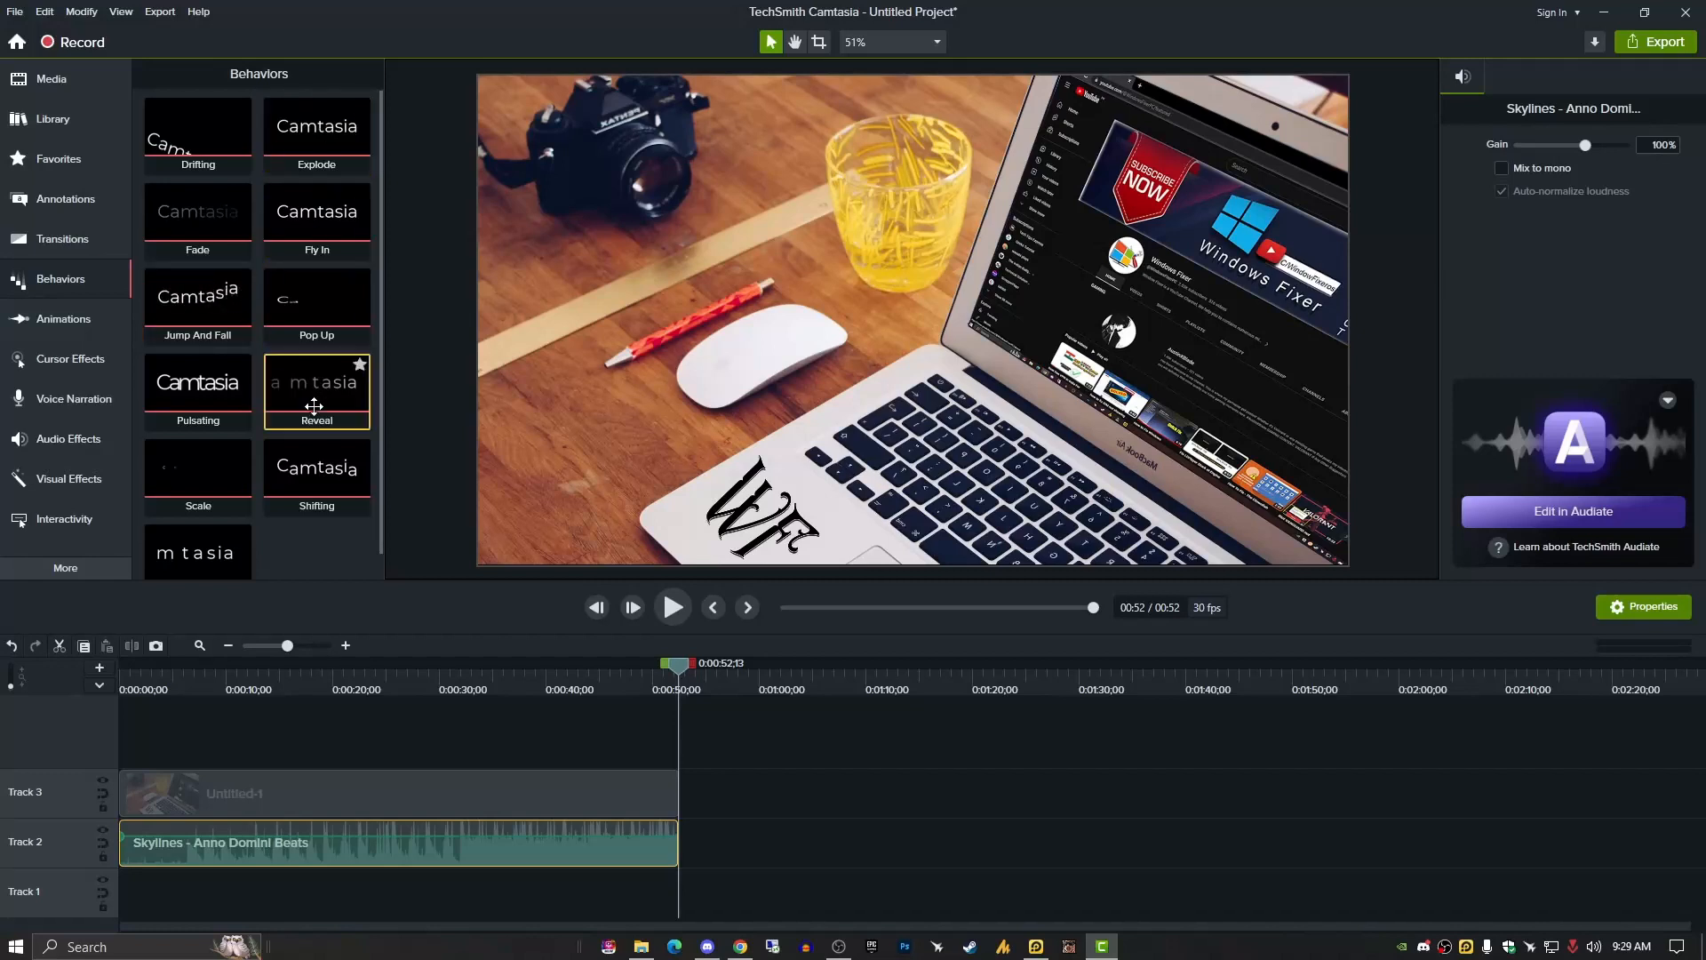
{"action": "mouse_move", "coordinate": [197, 302]}
{"action": "left_mouse_down"}
{"action": "mouse_move", "coordinate": [380, 755]}
{"action": "mouse_move", "coordinate": [432, 729]}
{"action": "mouse_move", "coordinate": [235, 360]}
{"action": "left_mouse_up"}
{"action": "left_click", "coordinate": [48, 212]}
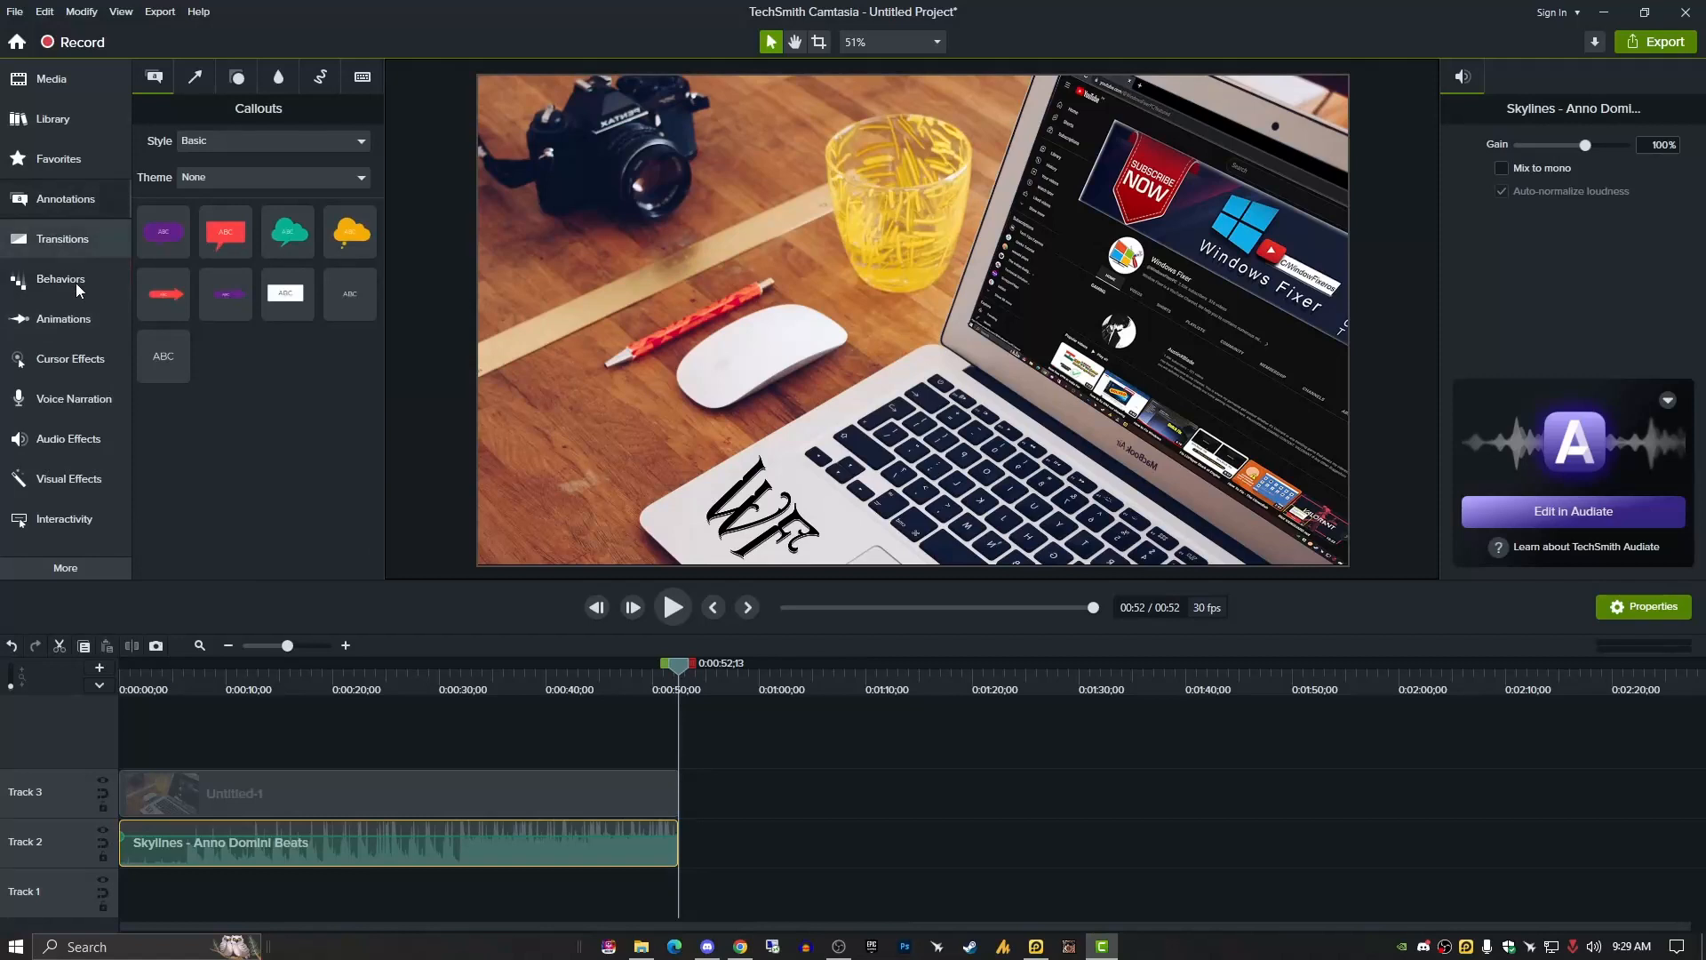
{"action": "double_click", "coordinate": [165, 354]}
{"action": "double_click", "coordinate": [905, 331]}
{"action": "type", "text": "W"}
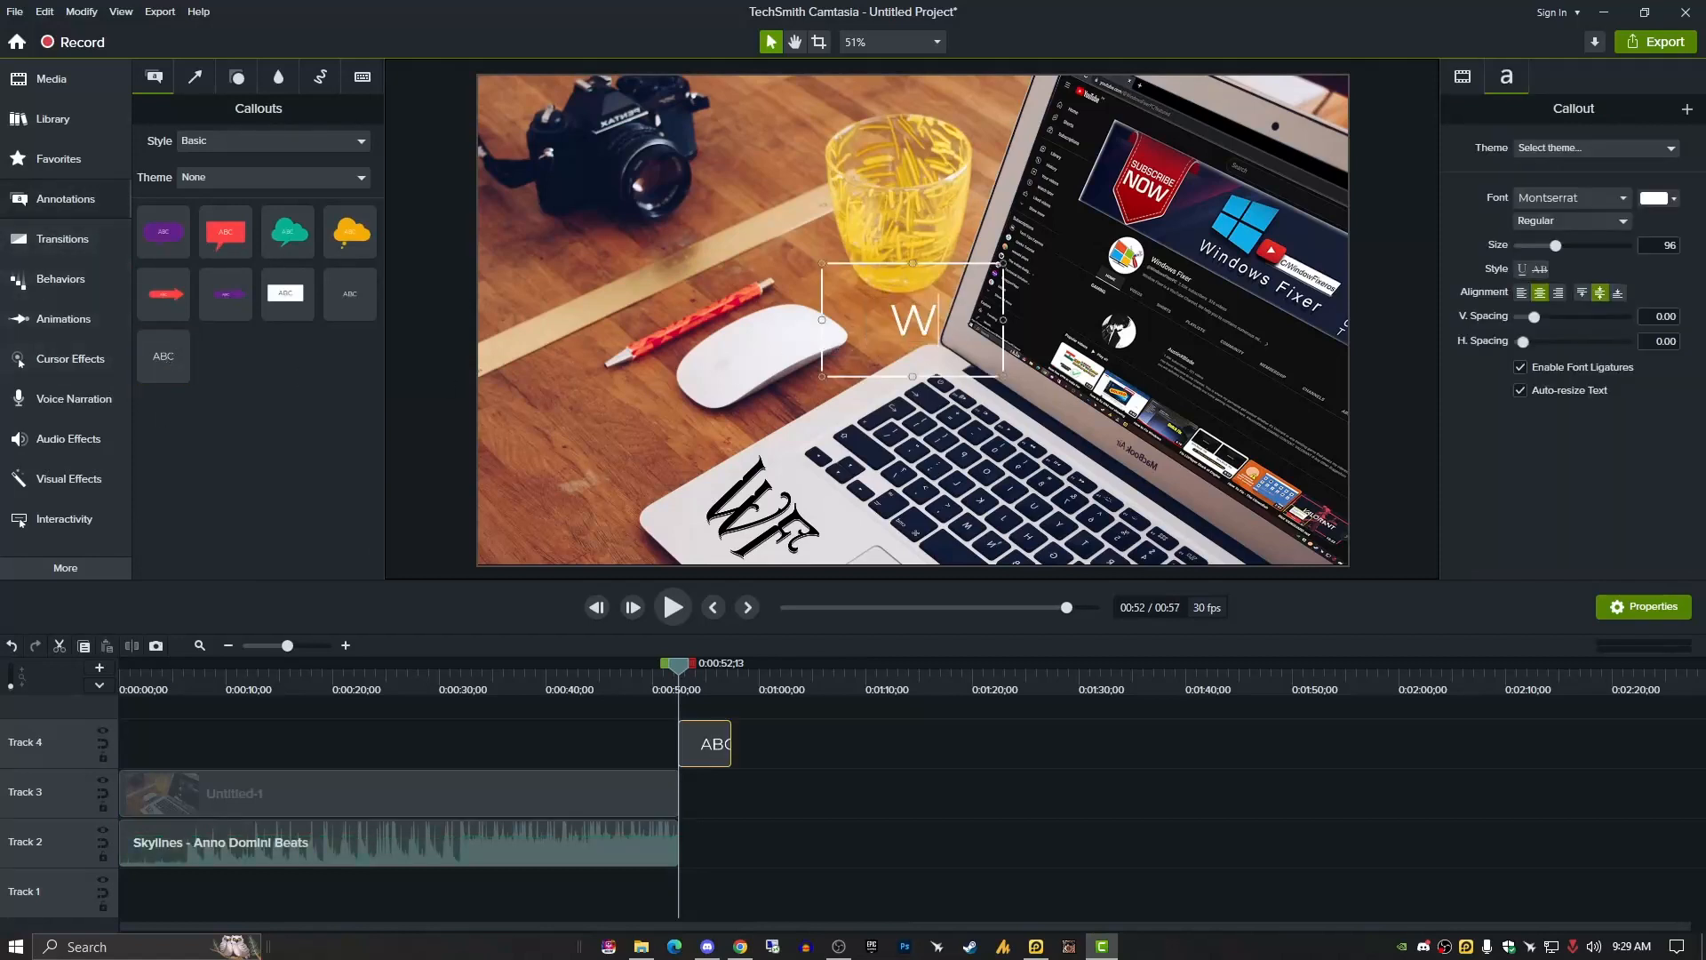
{"action": "type", "text": "indows Fixer"}
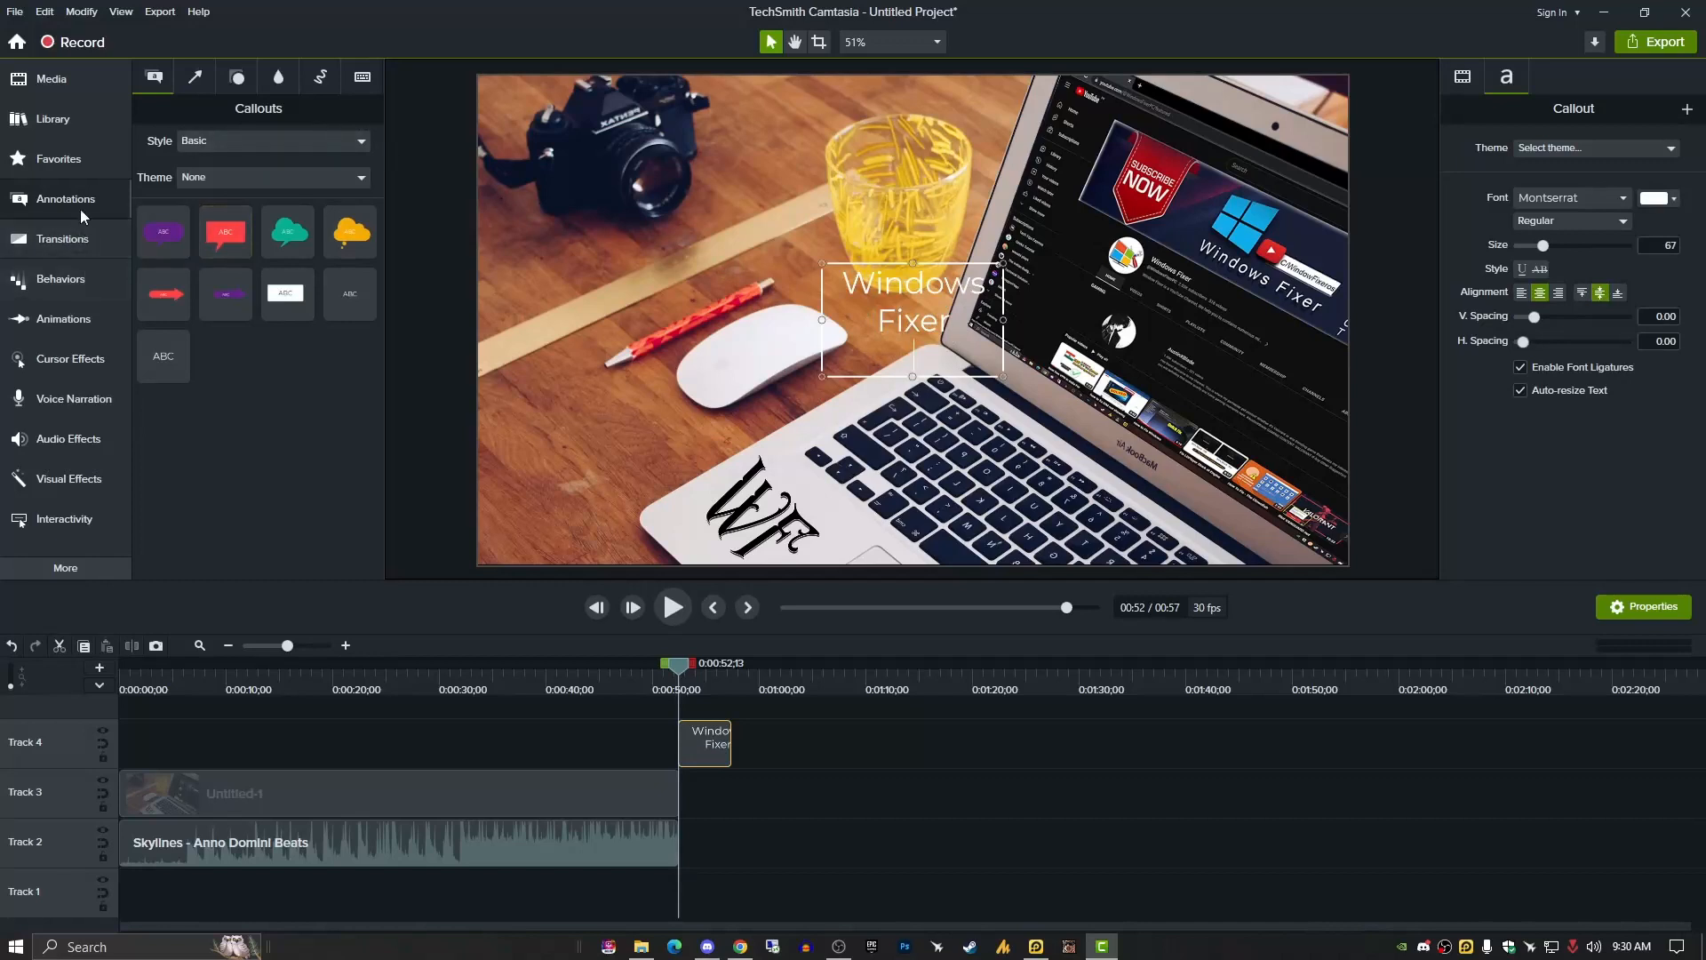
Apply the Fade behavior to the Windows Fixer callout and move the callout to the start of the timeline.
{"action": "left_click", "coordinate": [80, 289]}
{"action": "left_click_drag", "start_coordinate": [197, 213], "coordinate": [123, 669]}
{"action": "left_click", "coordinate": [151, 672]}
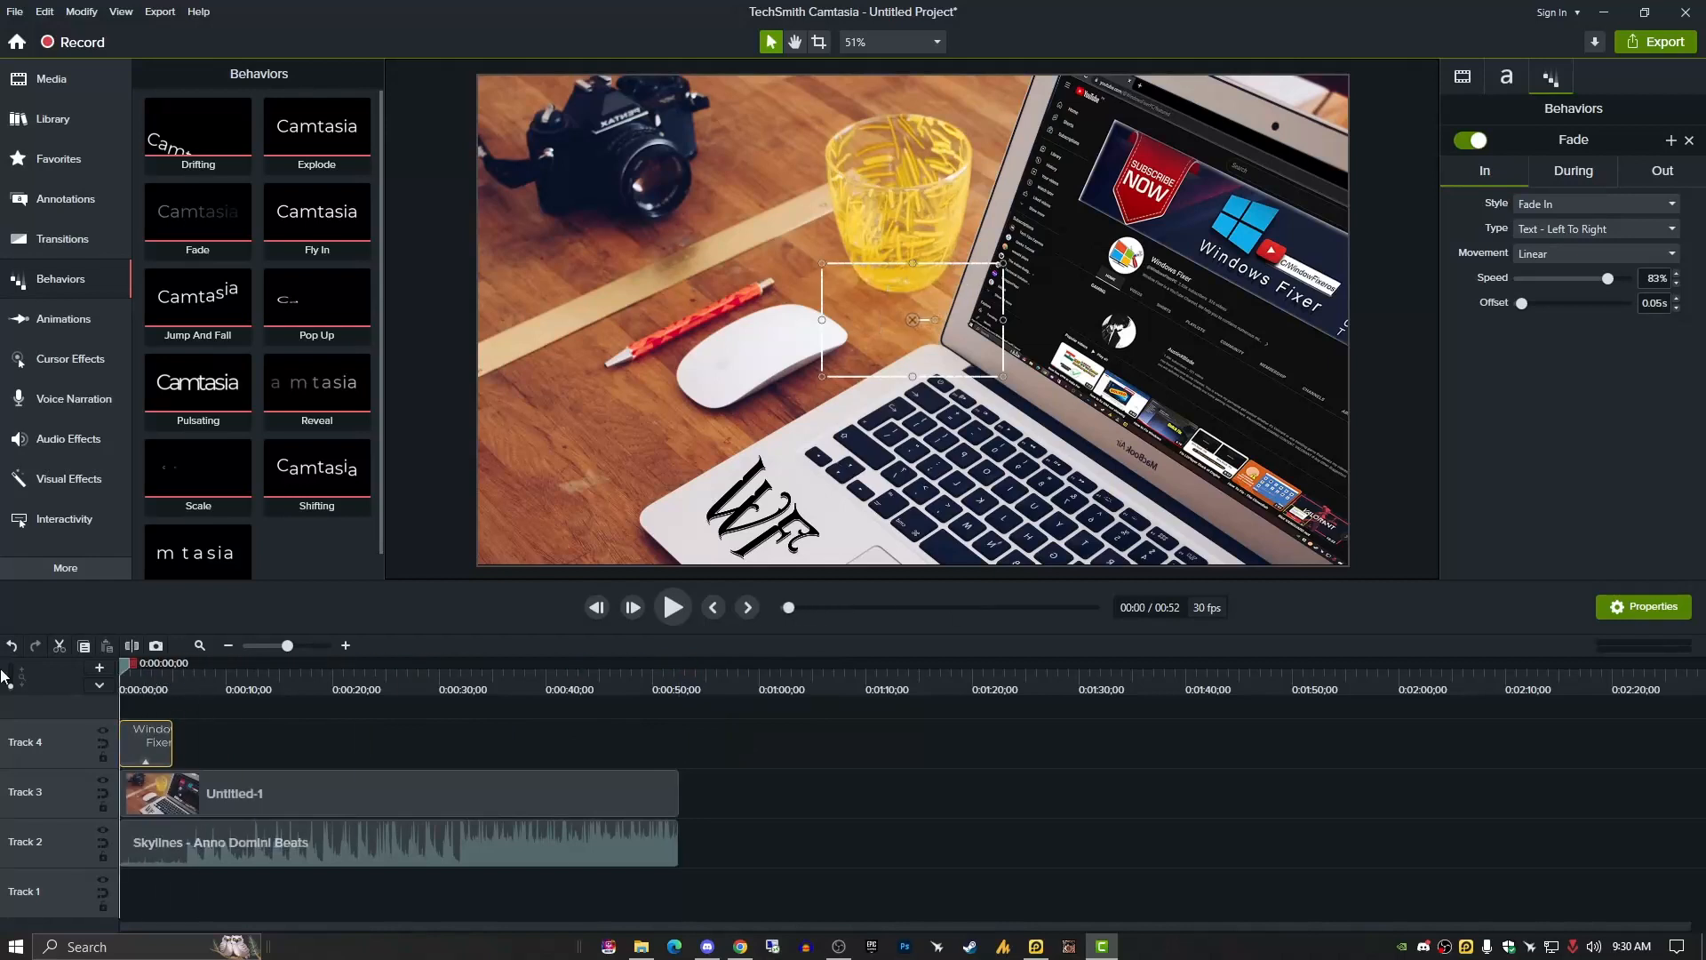
Reshape the callout box wider and shorter to fit its text on one line, and preview it at 0:00:02;12.
{"action": "left_click", "coordinate": [1004, 376]}
{"action": "left_click", "coordinate": [1004, 376]}
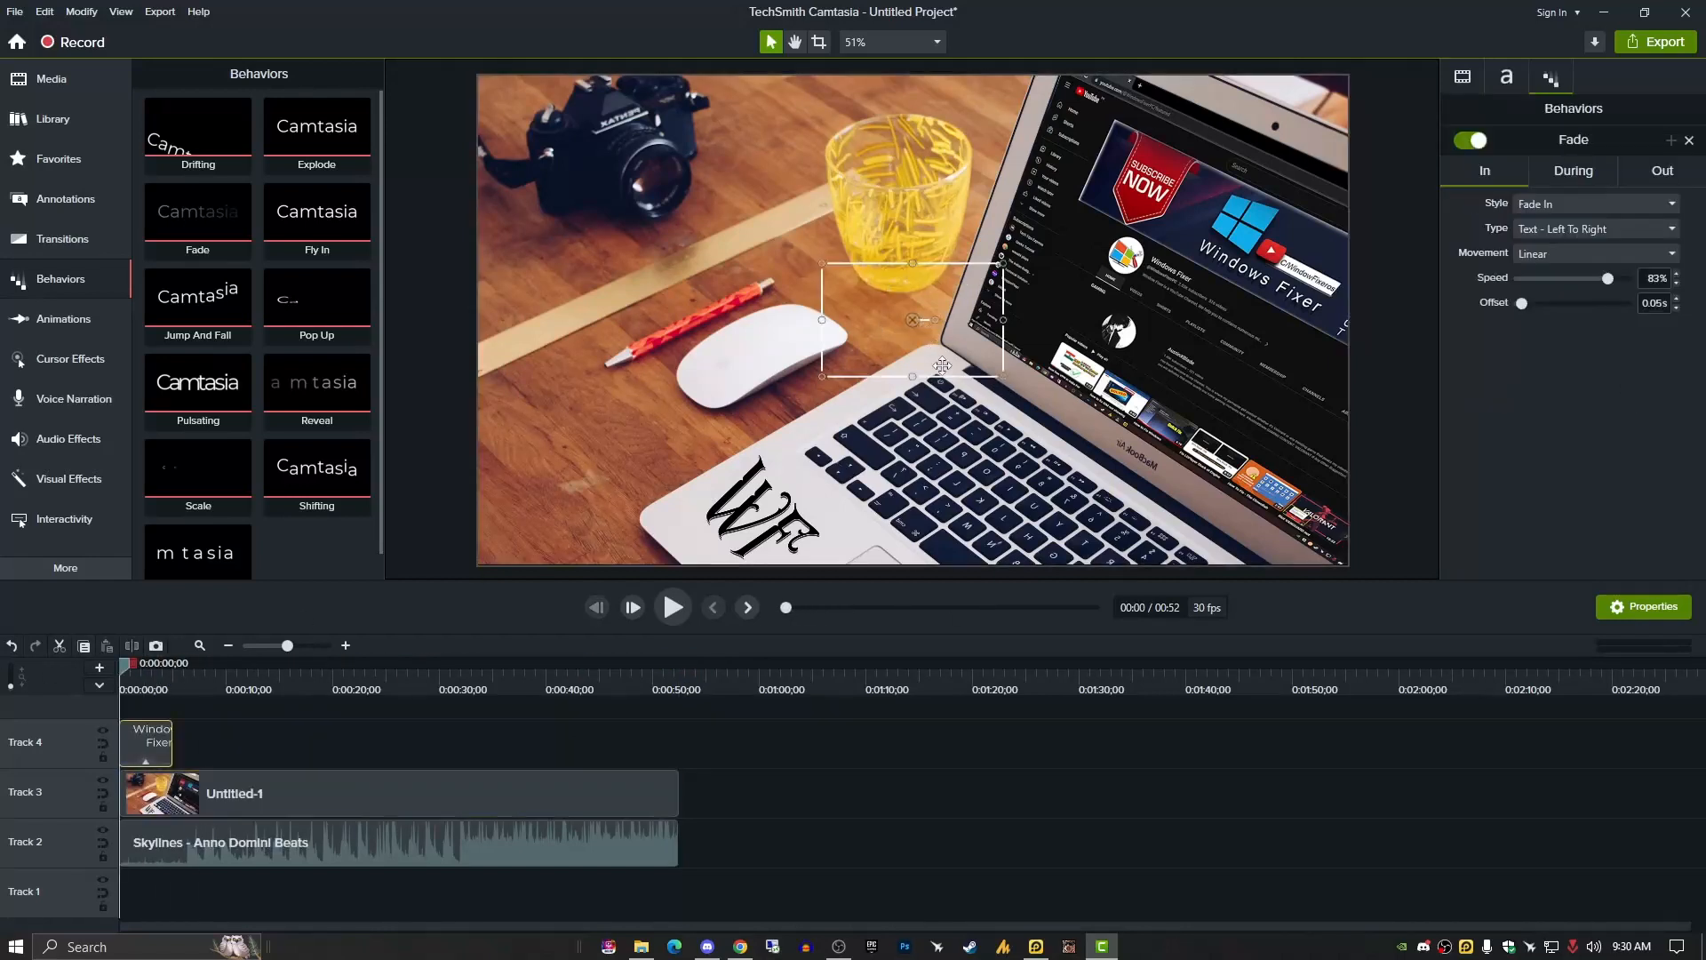
{"action": "left_click_drag", "start_coordinate": [1001, 380], "coordinate": [1086, 320]}
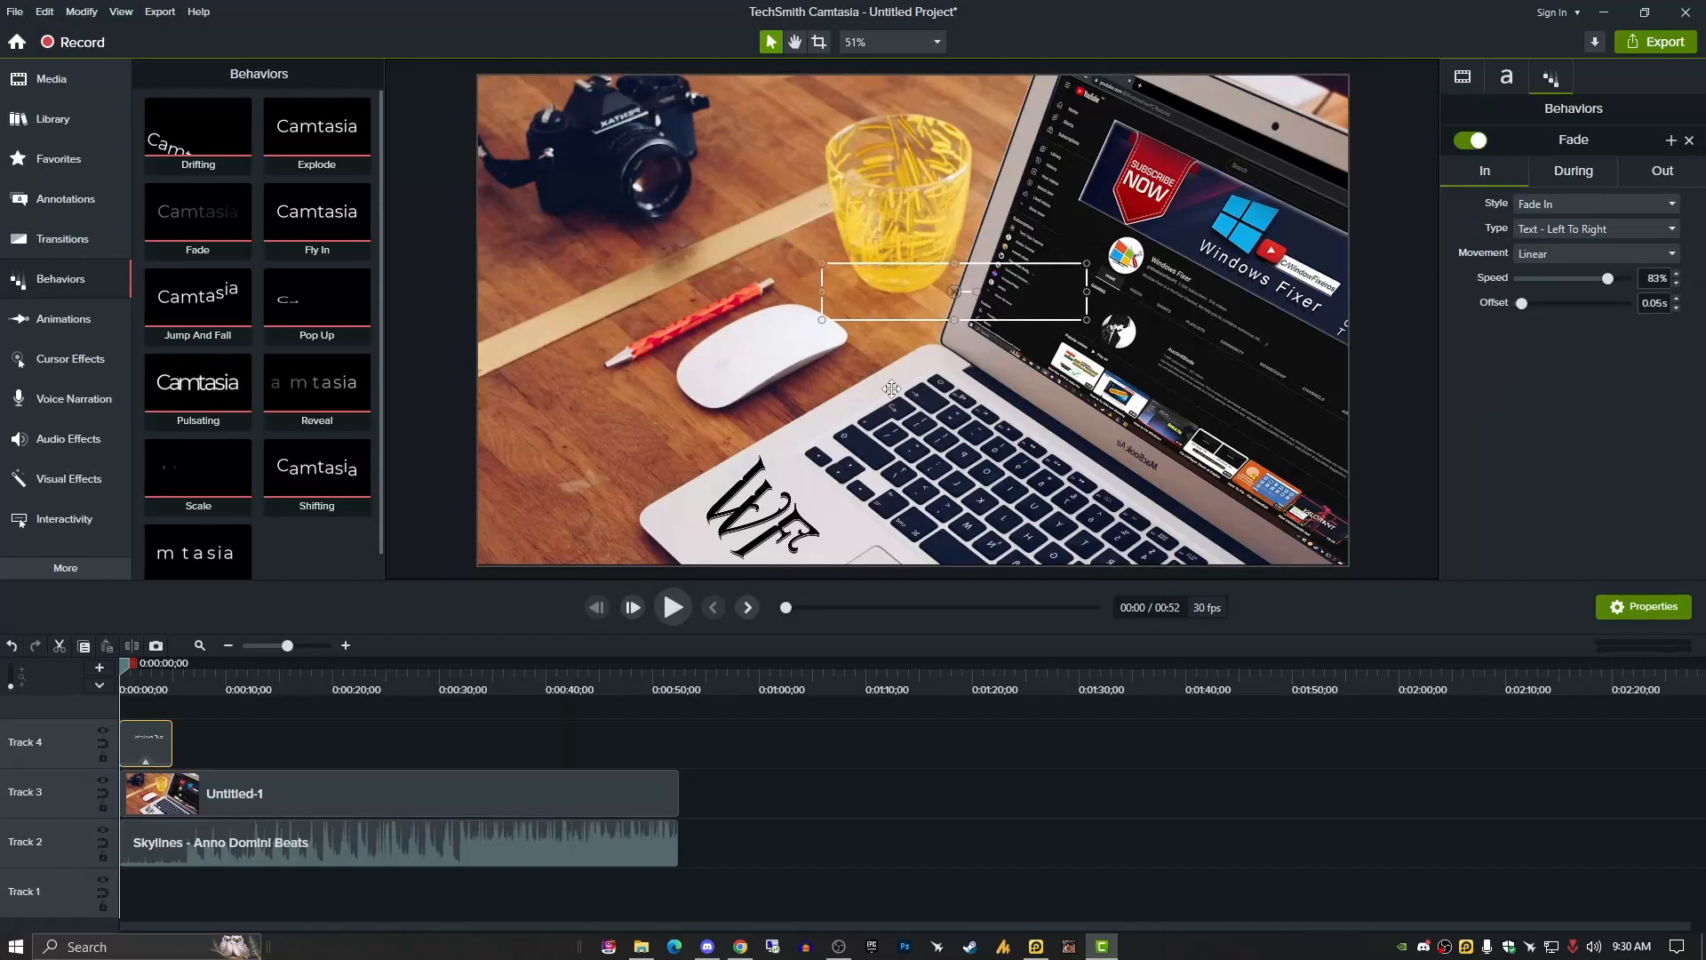
{"action": "left_click", "coordinate": [130, 671]}
{"action": "left_click_drag", "start_coordinate": [130, 671], "coordinate": [145, 671]}
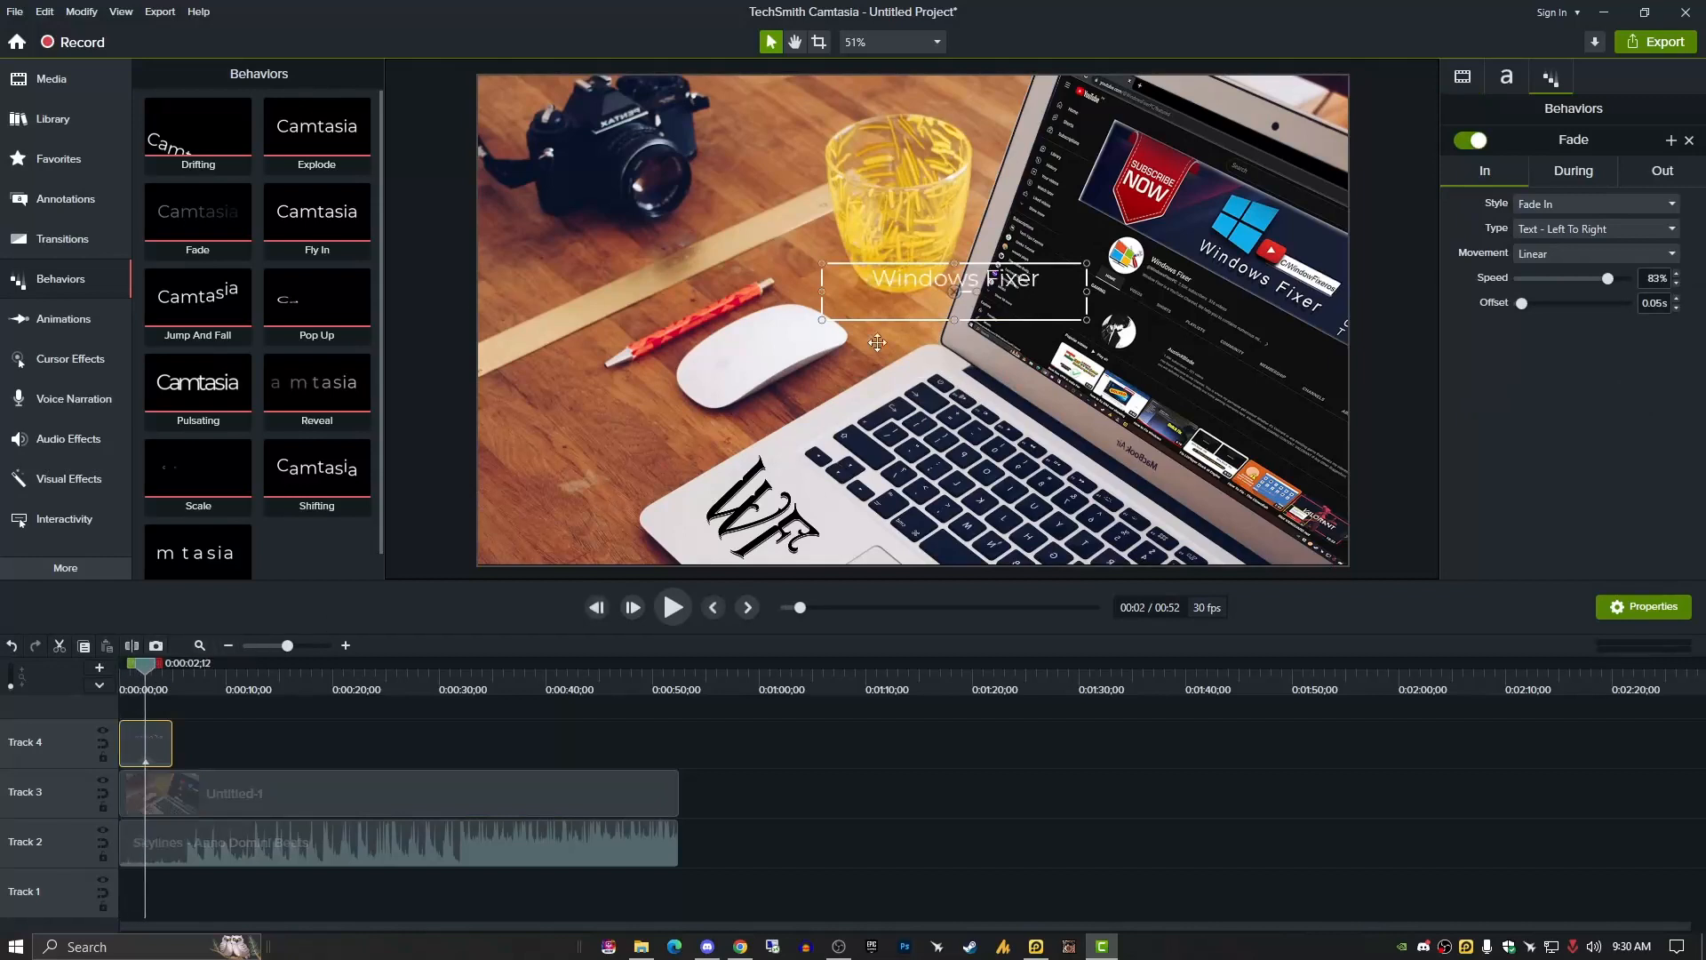
Make the "Windows Fixer" text bold and enlarge it to size 178.
{"action": "double_click", "coordinate": [928, 281]}
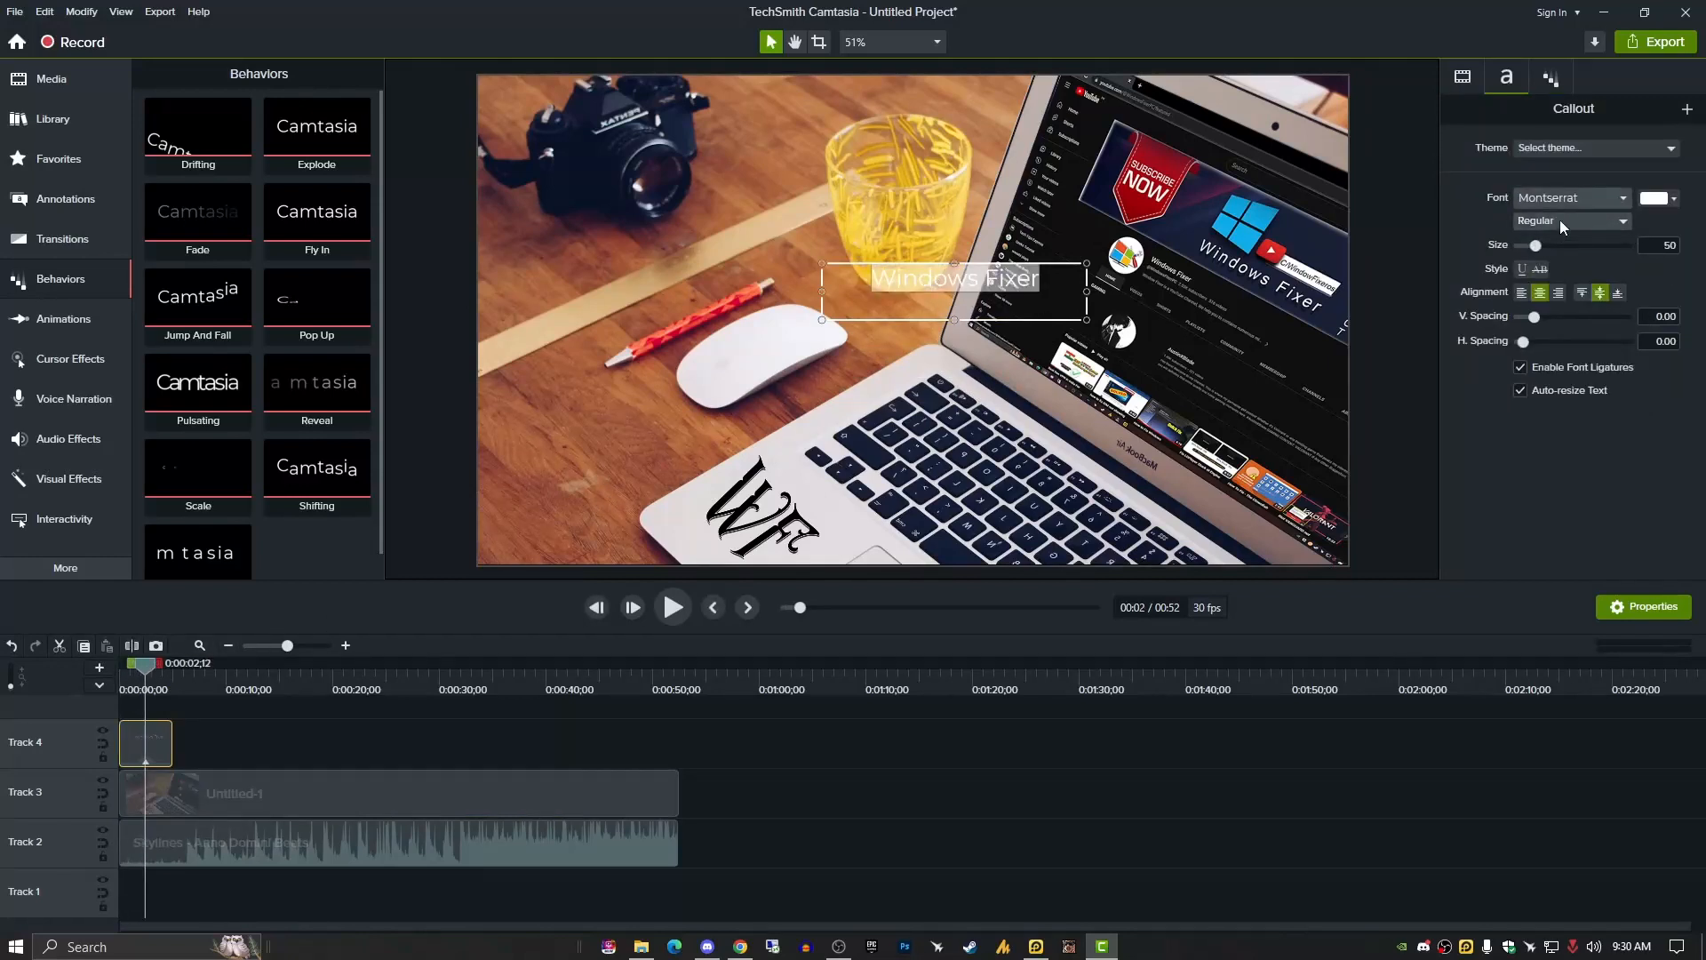
{"action": "left_click", "coordinate": [1559, 220]}
{"action": "left_click", "coordinate": [1570, 279]}
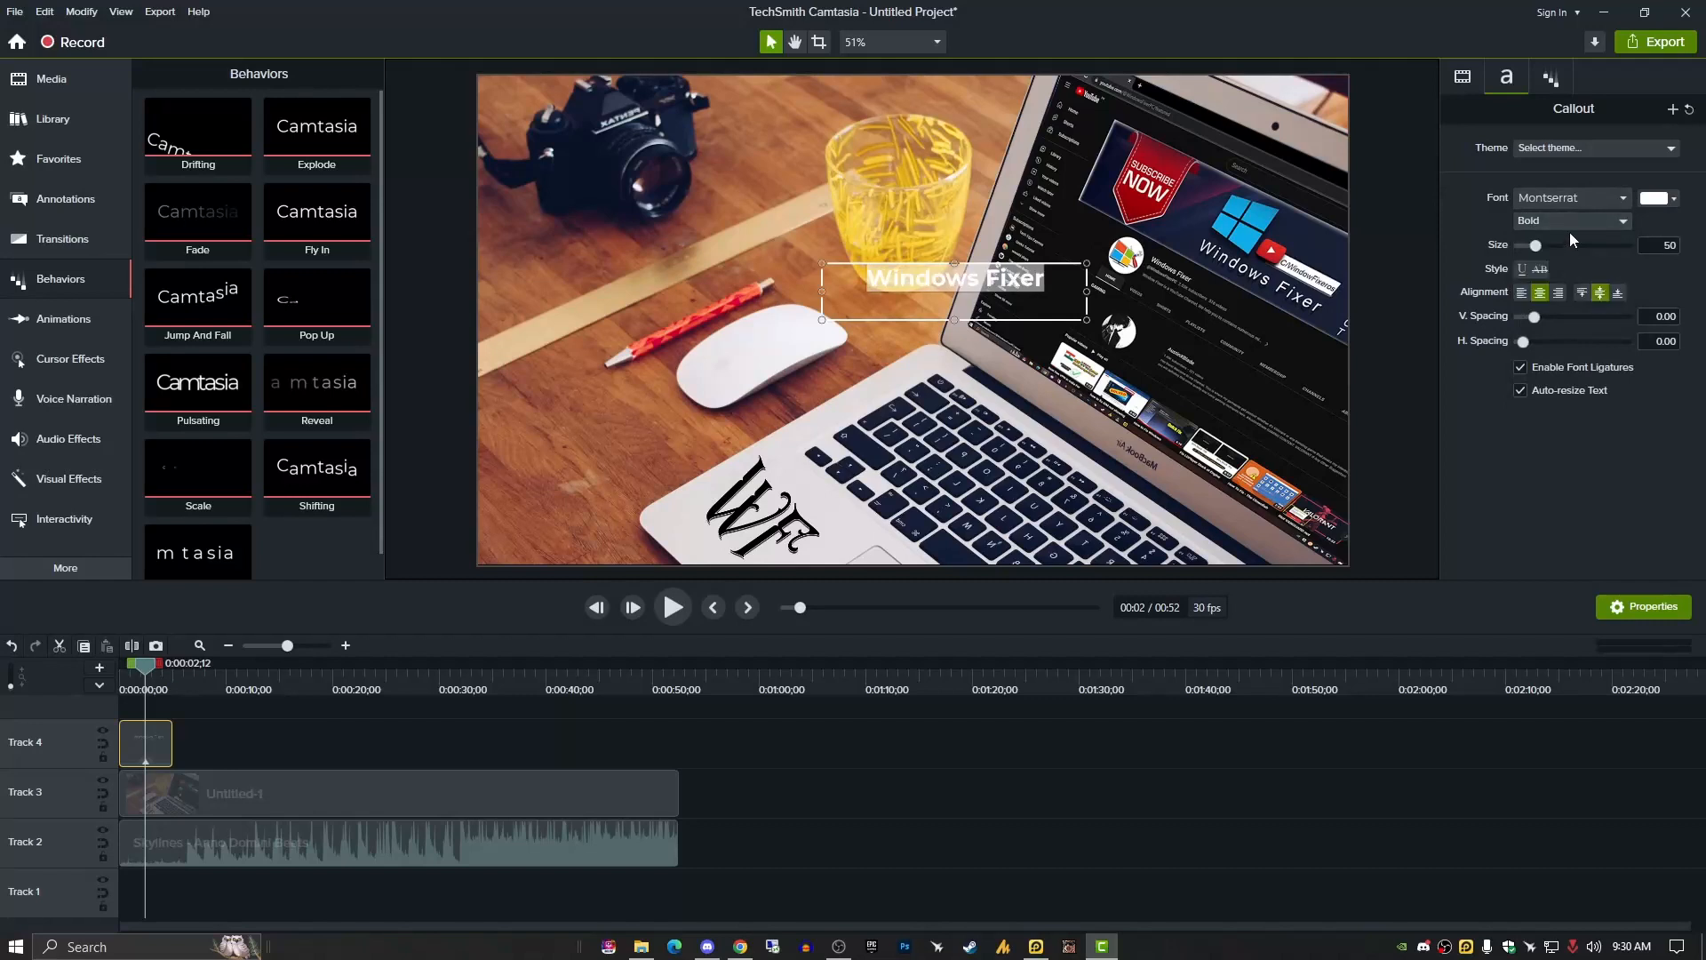
{"action": "left_click_drag", "start_coordinate": [1535, 246], "coordinate": [1594, 253]}
Center the Windows Fixer callout on the canvas and set its text color to white.
{"action": "left_click", "coordinate": [1657, 201]}
{"action": "left_click_drag", "start_coordinate": [1531, 356], "coordinate": [1537, 303]}
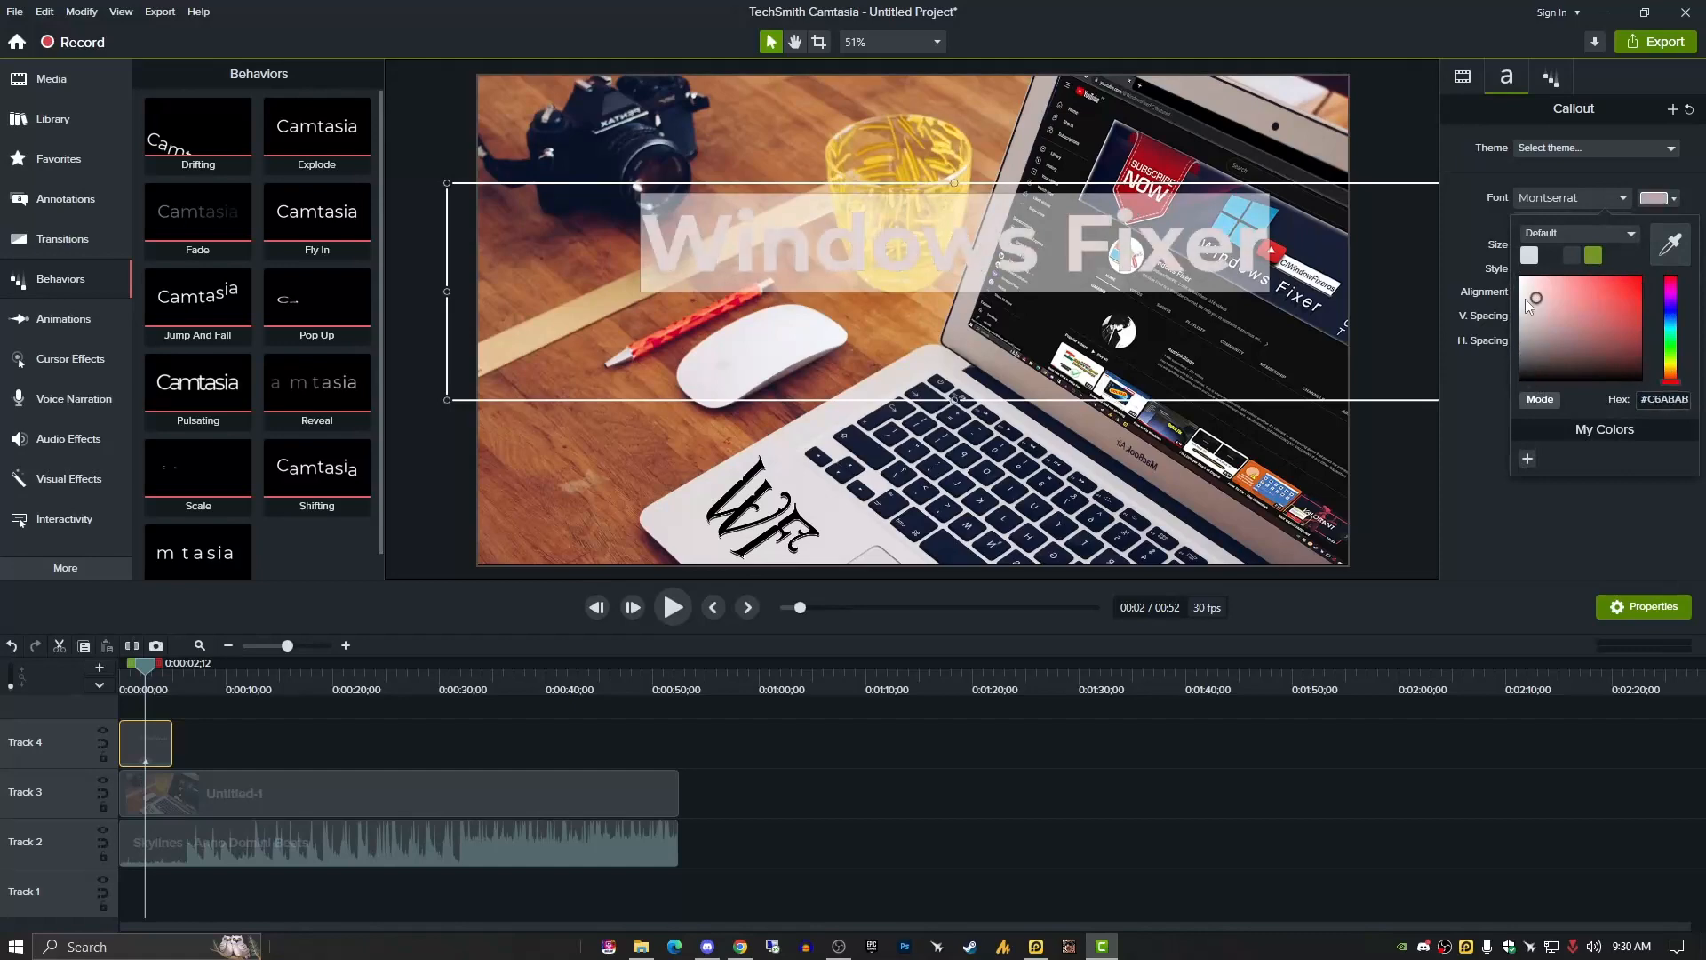
{"action": "left_click", "coordinate": [1044, 497]}
{"action": "left_click_drag", "start_coordinate": [1047, 245], "coordinate": [1014, 288]}
{"action": "left_click", "coordinate": [1533, 224]}
{"action": "left_click", "coordinate": [1538, 220]}
{"action": "left_click", "coordinate": [1666, 199]}
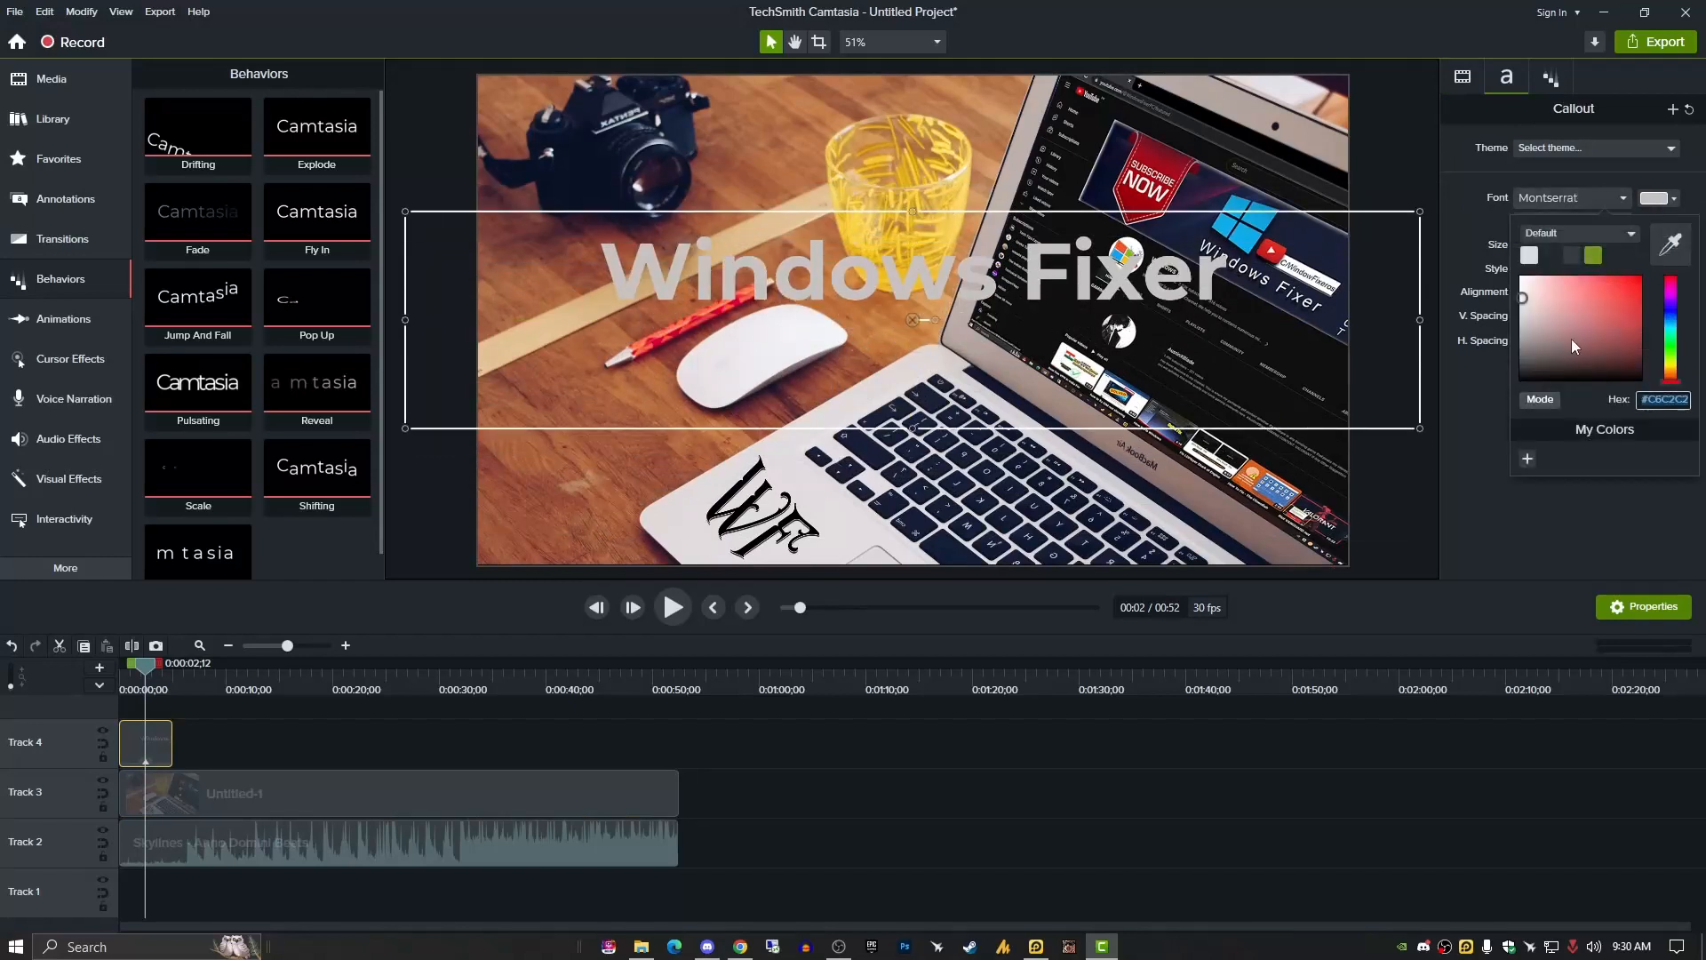
{"action": "left_click", "coordinate": [1579, 339]}
{"action": "left_click", "coordinate": [1021, 339]}
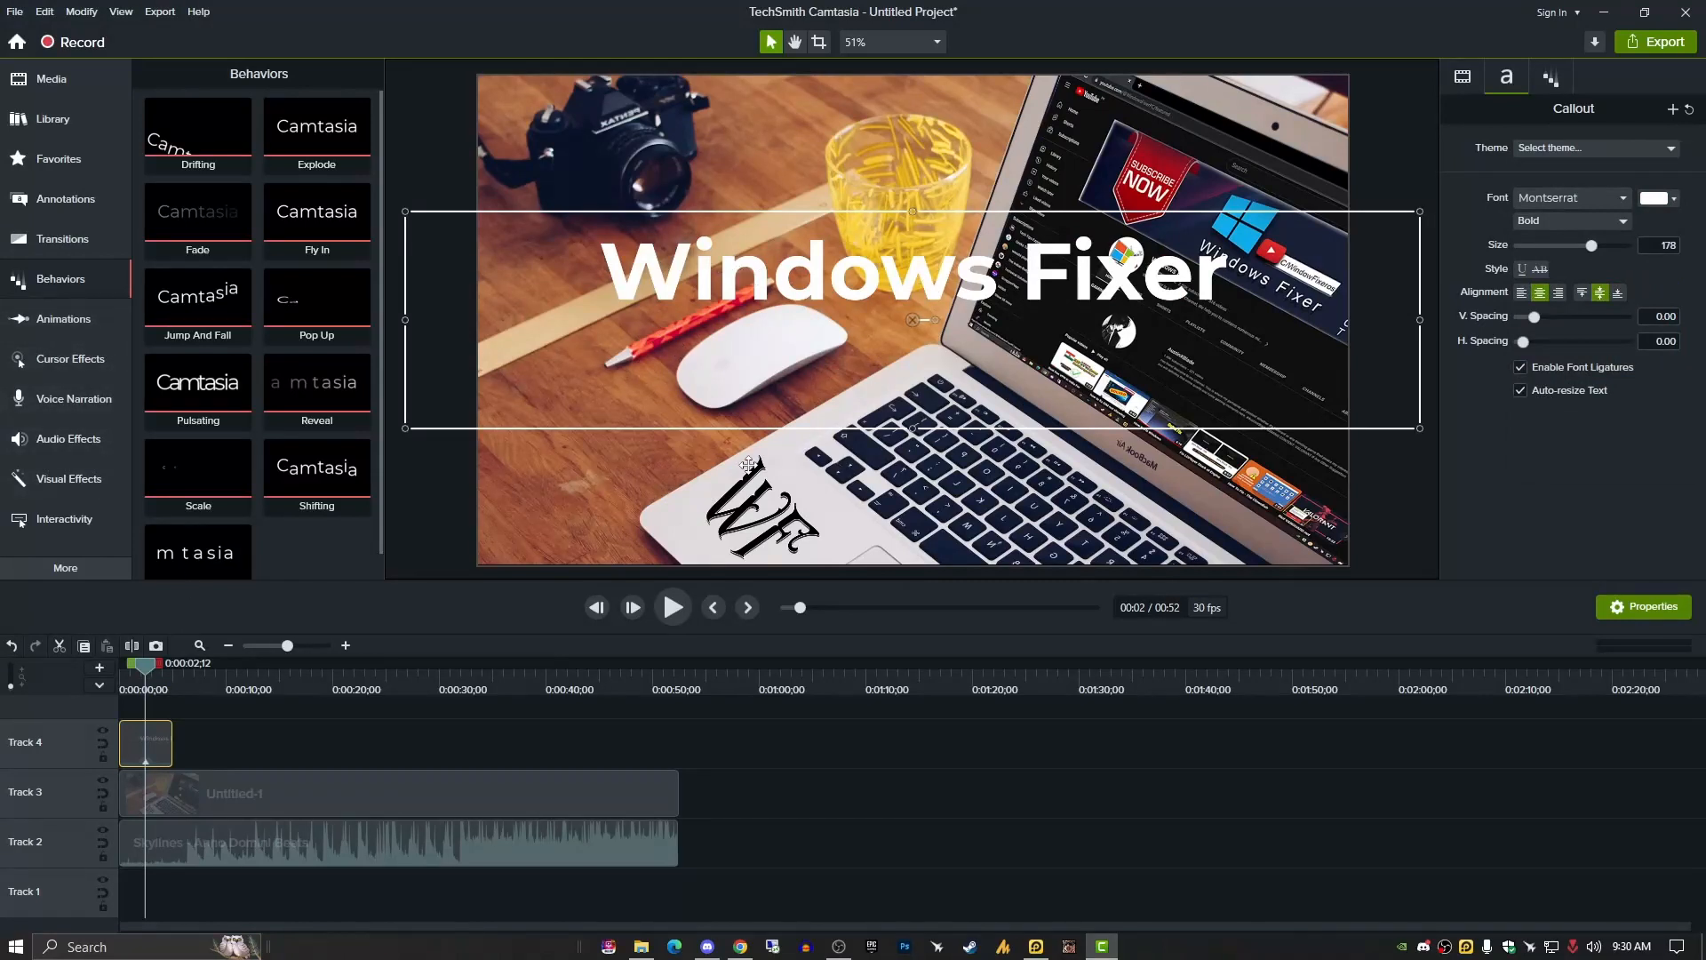
Change the canvas background color to white in the project settings and apply it.
{"action": "left_click", "coordinate": [912, 185]}
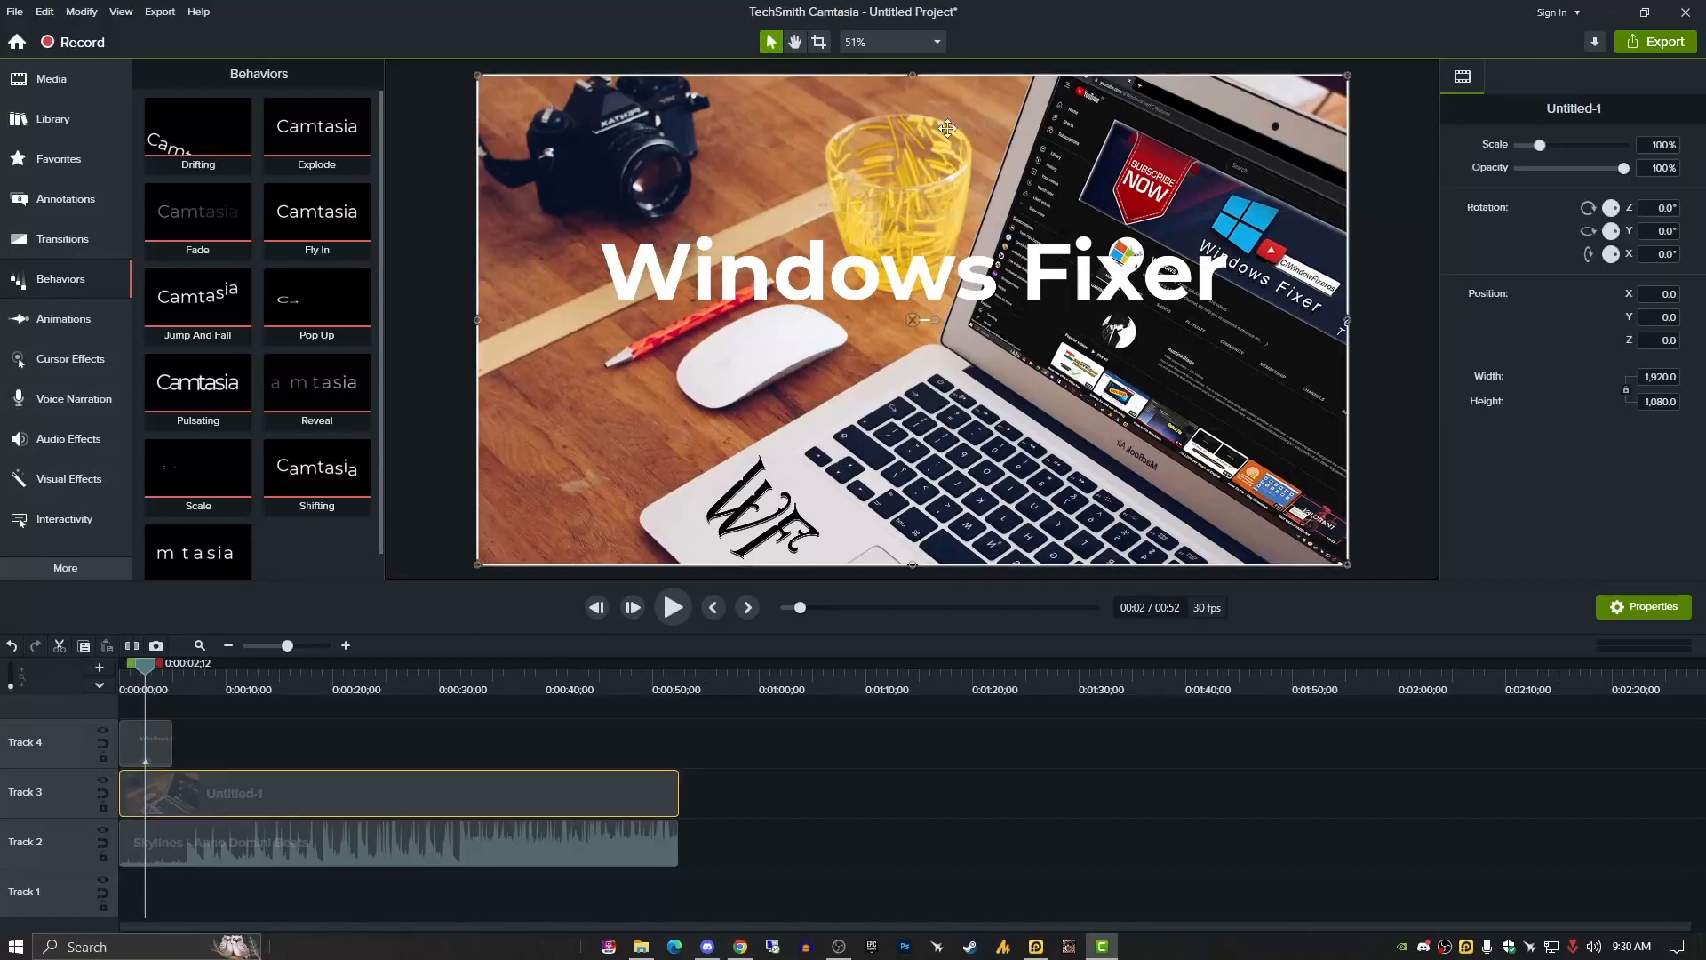
{"action": "left_click", "coordinate": [892, 42]}
{"action": "left_click", "coordinate": [894, 347]}
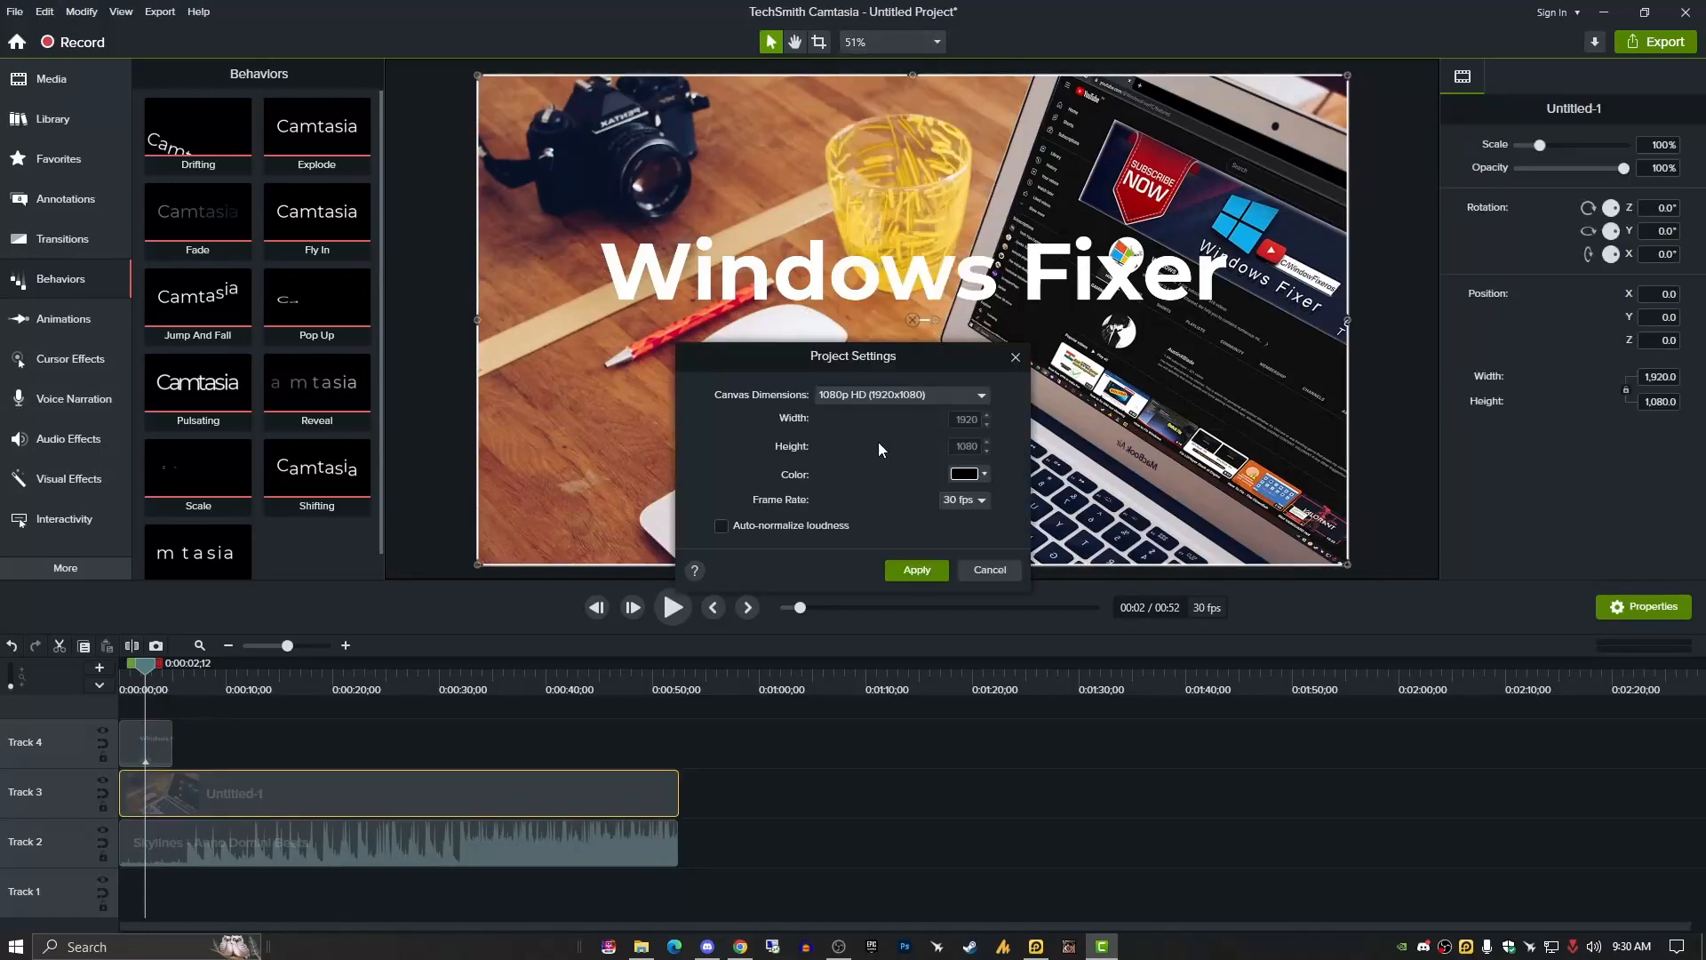
{"action": "left_click", "coordinate": [964, 488]}
{"action": "left_click_drag", "start_coordinate": [937, 615], "coordinate": [770, 441]}
{"action": "left_click", "coordinate": [785, 520]}
{"action": "left_click", "coordinate": [915, 569]}
{"action": "left_click", "coordinate": [898, 391]}
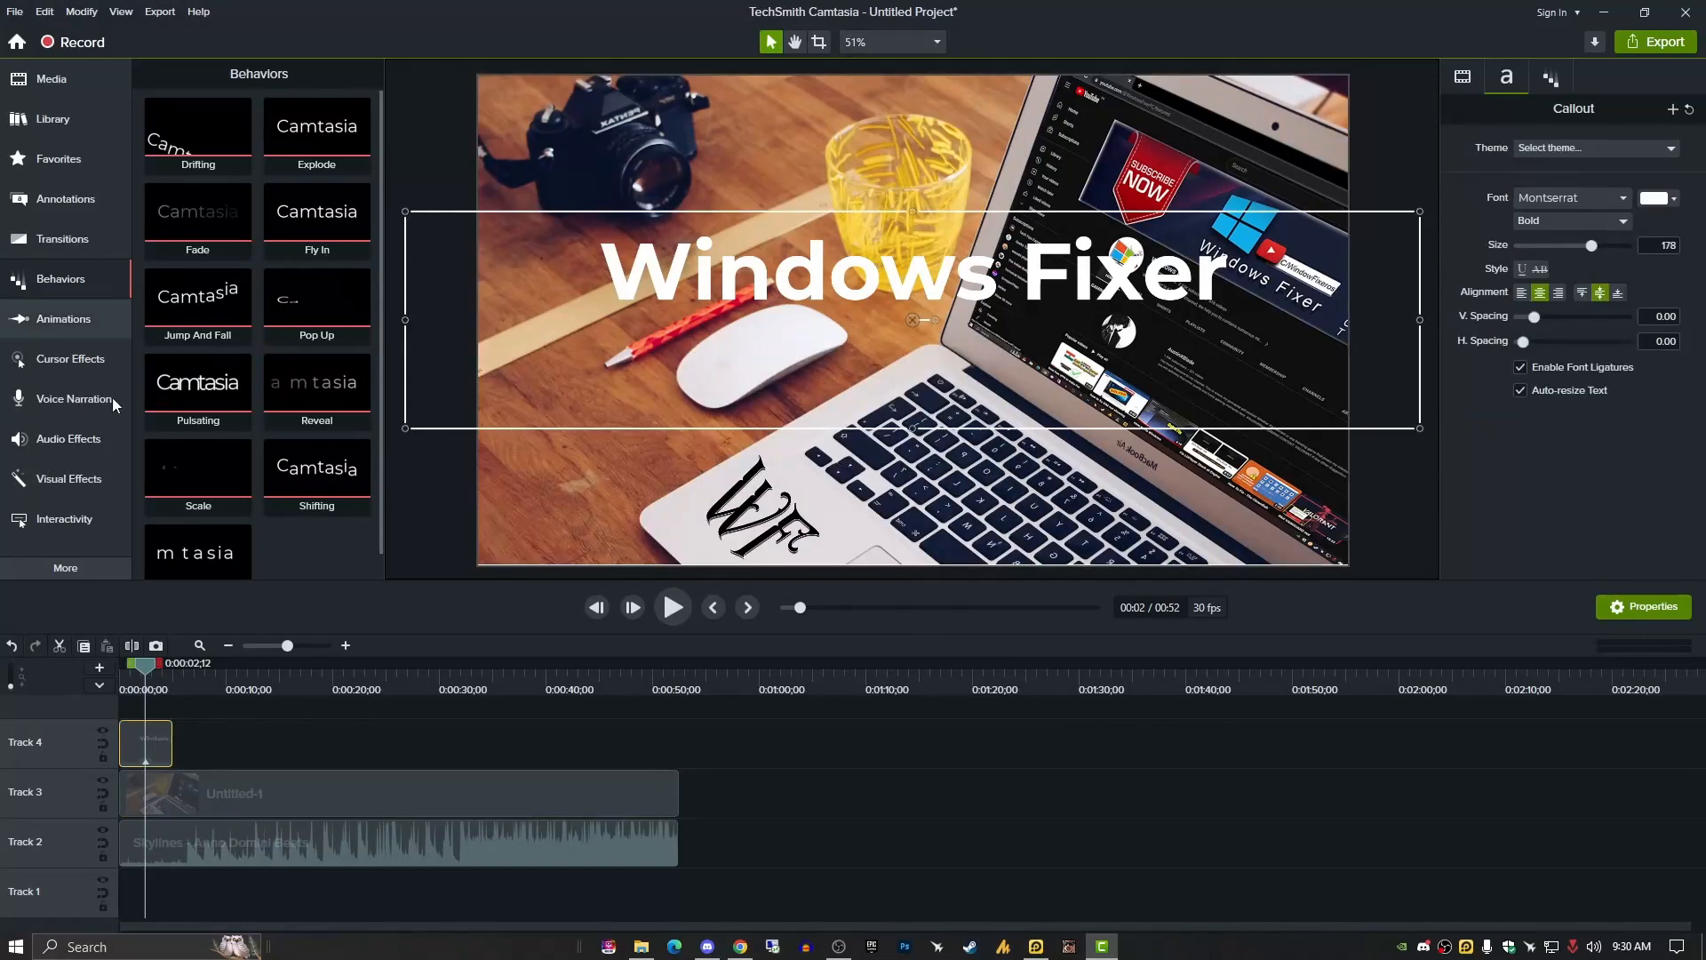
Apply the Drop Shadow visual effect to the Untitled-1 image on Track 3.
{"action": "left_click", "coordinate": [71, 400]}
{"action": "left_click", "coordinate": [68, 478]}
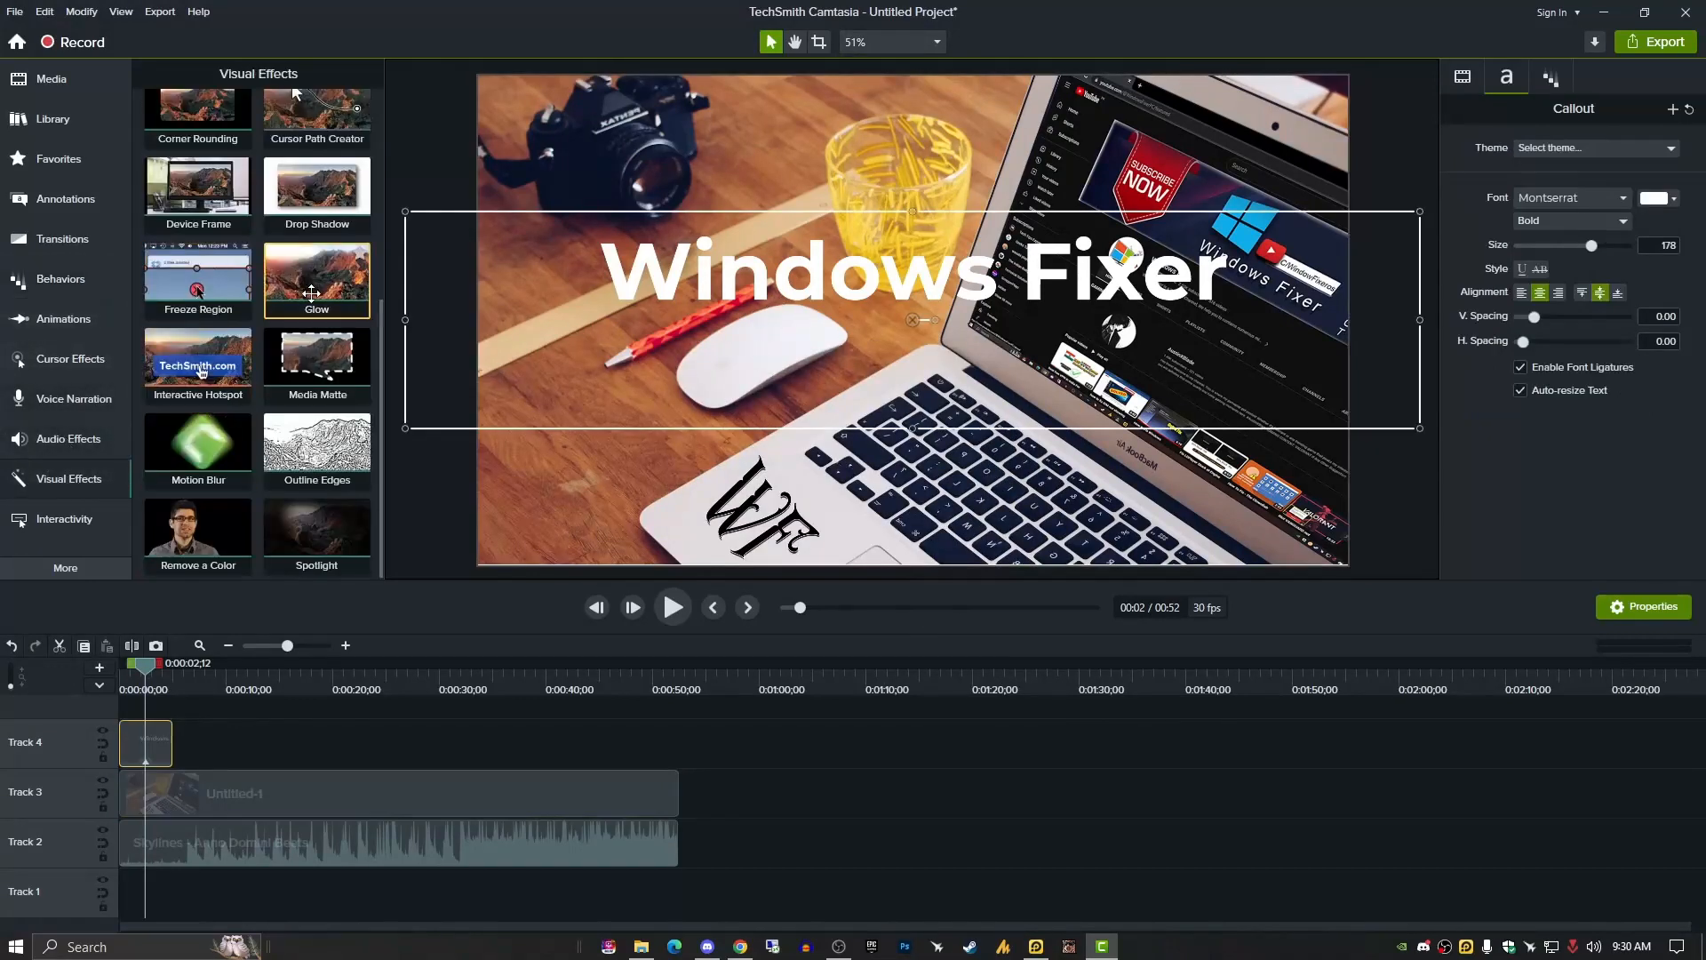
{"action": "left_click", "coordinate": [396, 805]}
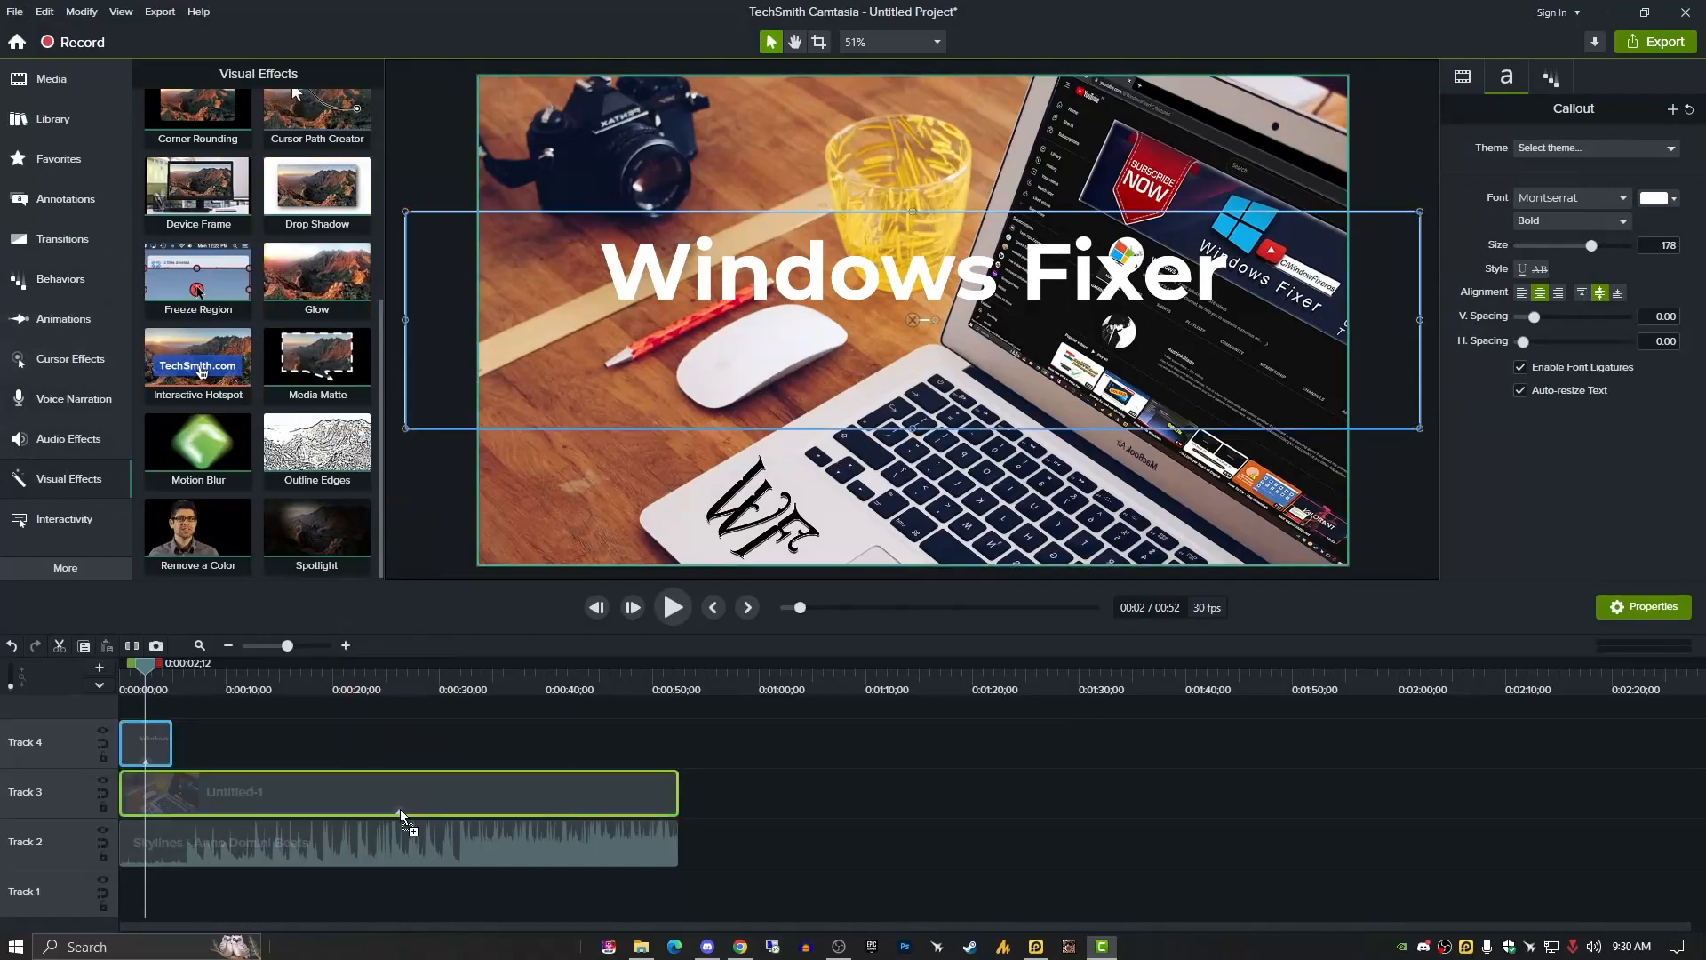
{"action": "left_click_drag", "start_coordinate": [388, 797], "coordinate": [389, 799]}
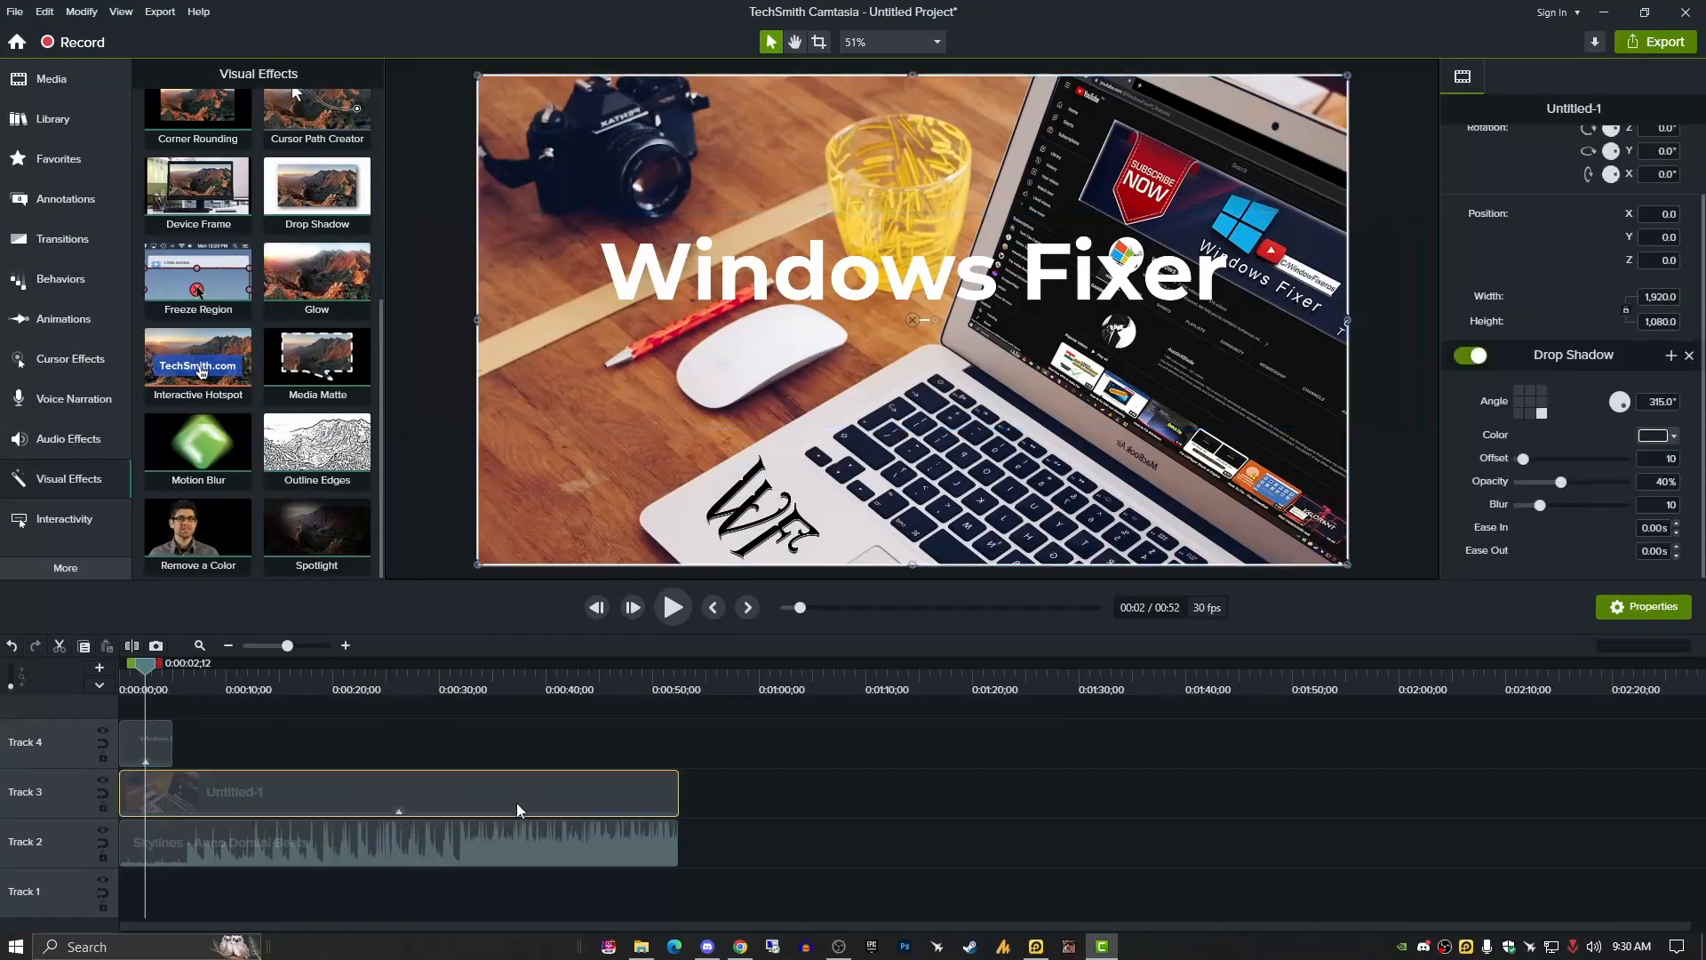
Add a Zoom-n-Pan animation at 0:00:02;12 that zooms the canvas content out to 64%.
{"action": "left_click", "coordinate": [63, 319]}
{"action": "left_click", "coordinate": [196, 73]}
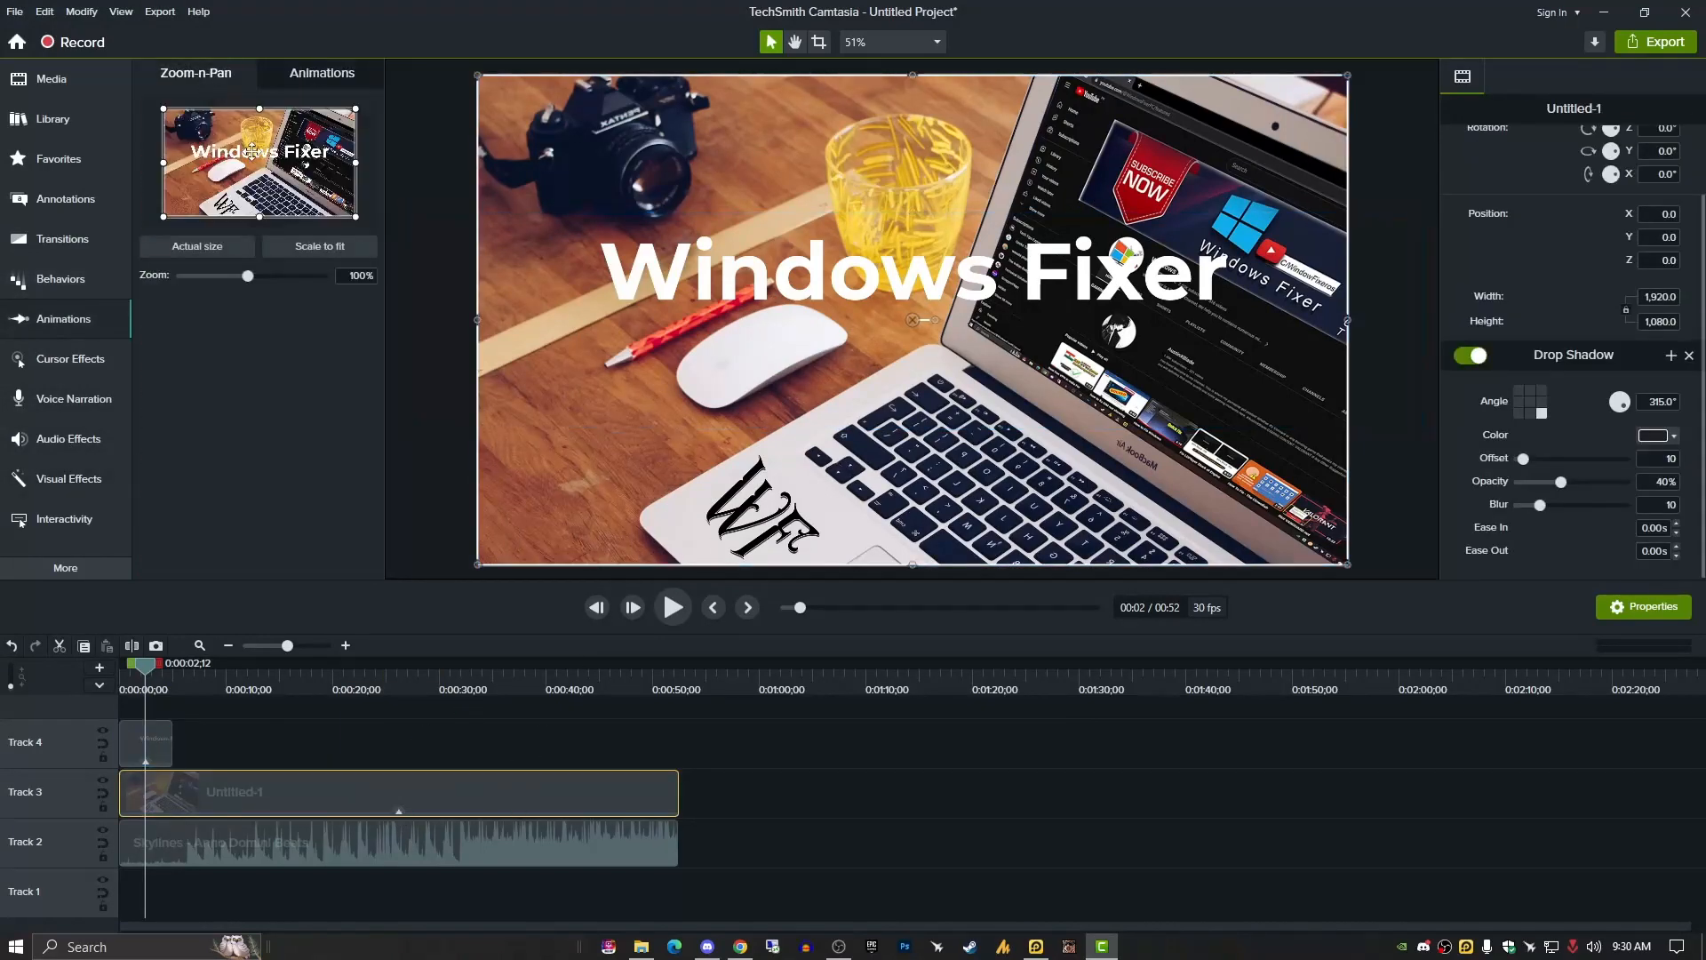
{"action": "left_click_drag", "start_coordinate": [250, 278], "coordinate": [226, 280]}
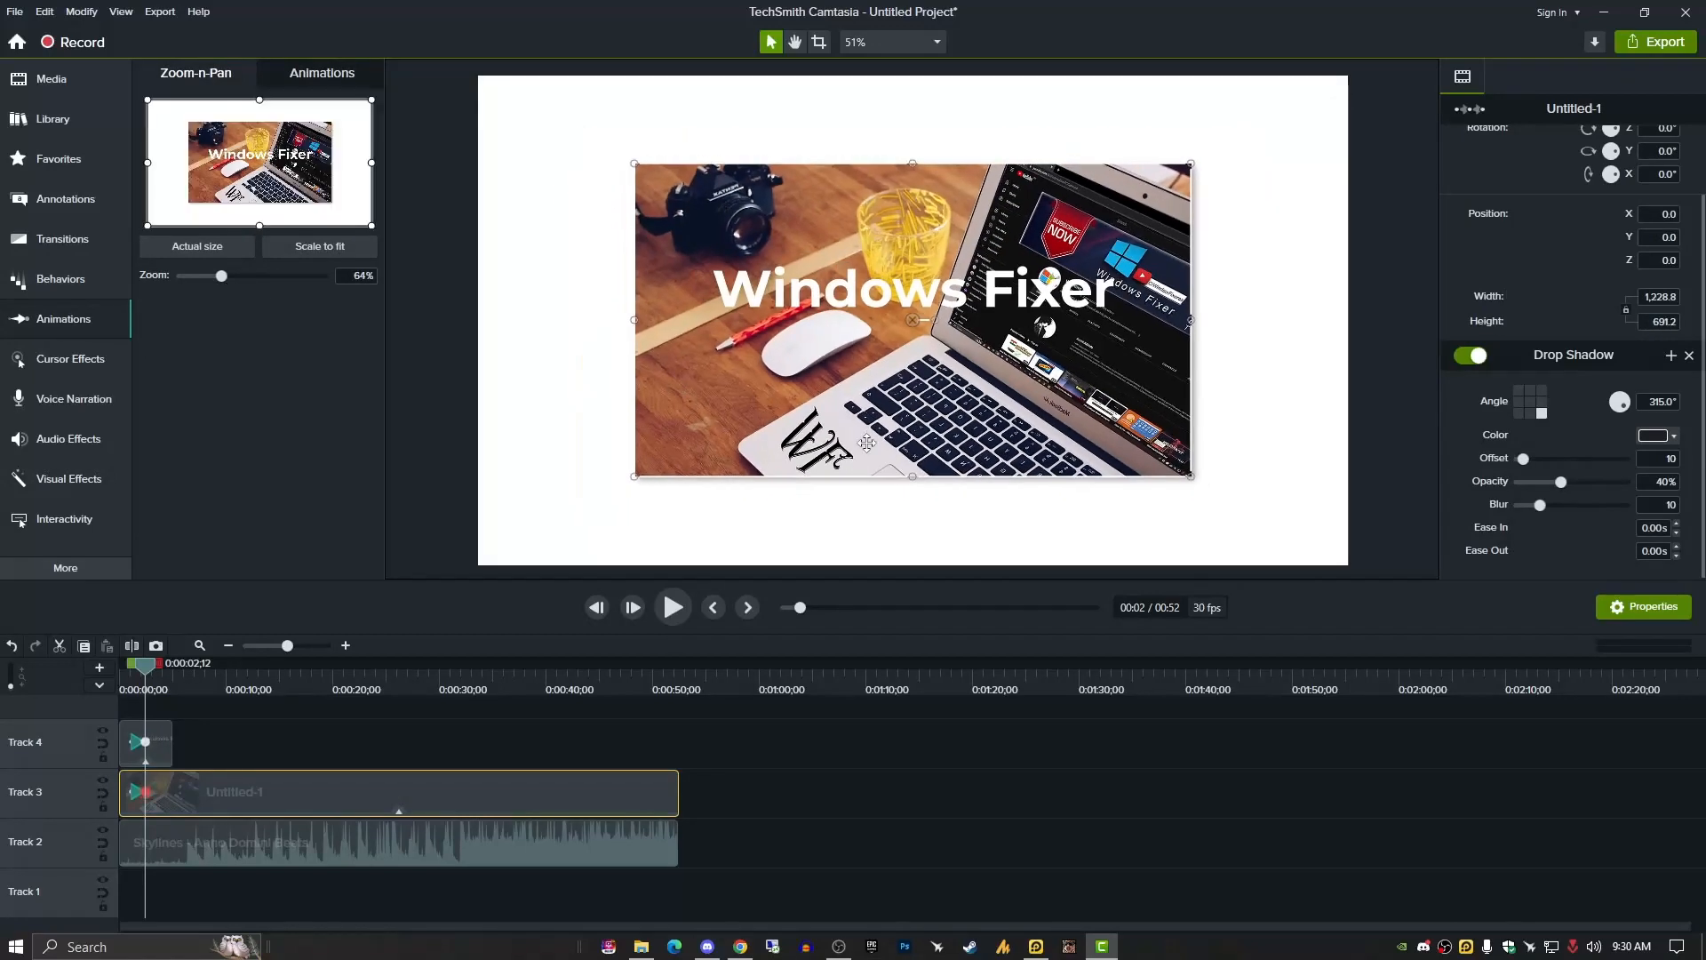
Set the image's drop shadow to 100% opacity, blur 19, angle 225° and offset 85.
{"action": "left_click_drag", "start_coordinate": [1561, 482], "coordinate": [1662, 484]}
{"action": "left_click_drag", "start_coordinate": [1523, 458], "coordinate": [1561, 510]}
{"action": "left_click", "coordinate": [1525, 400]}
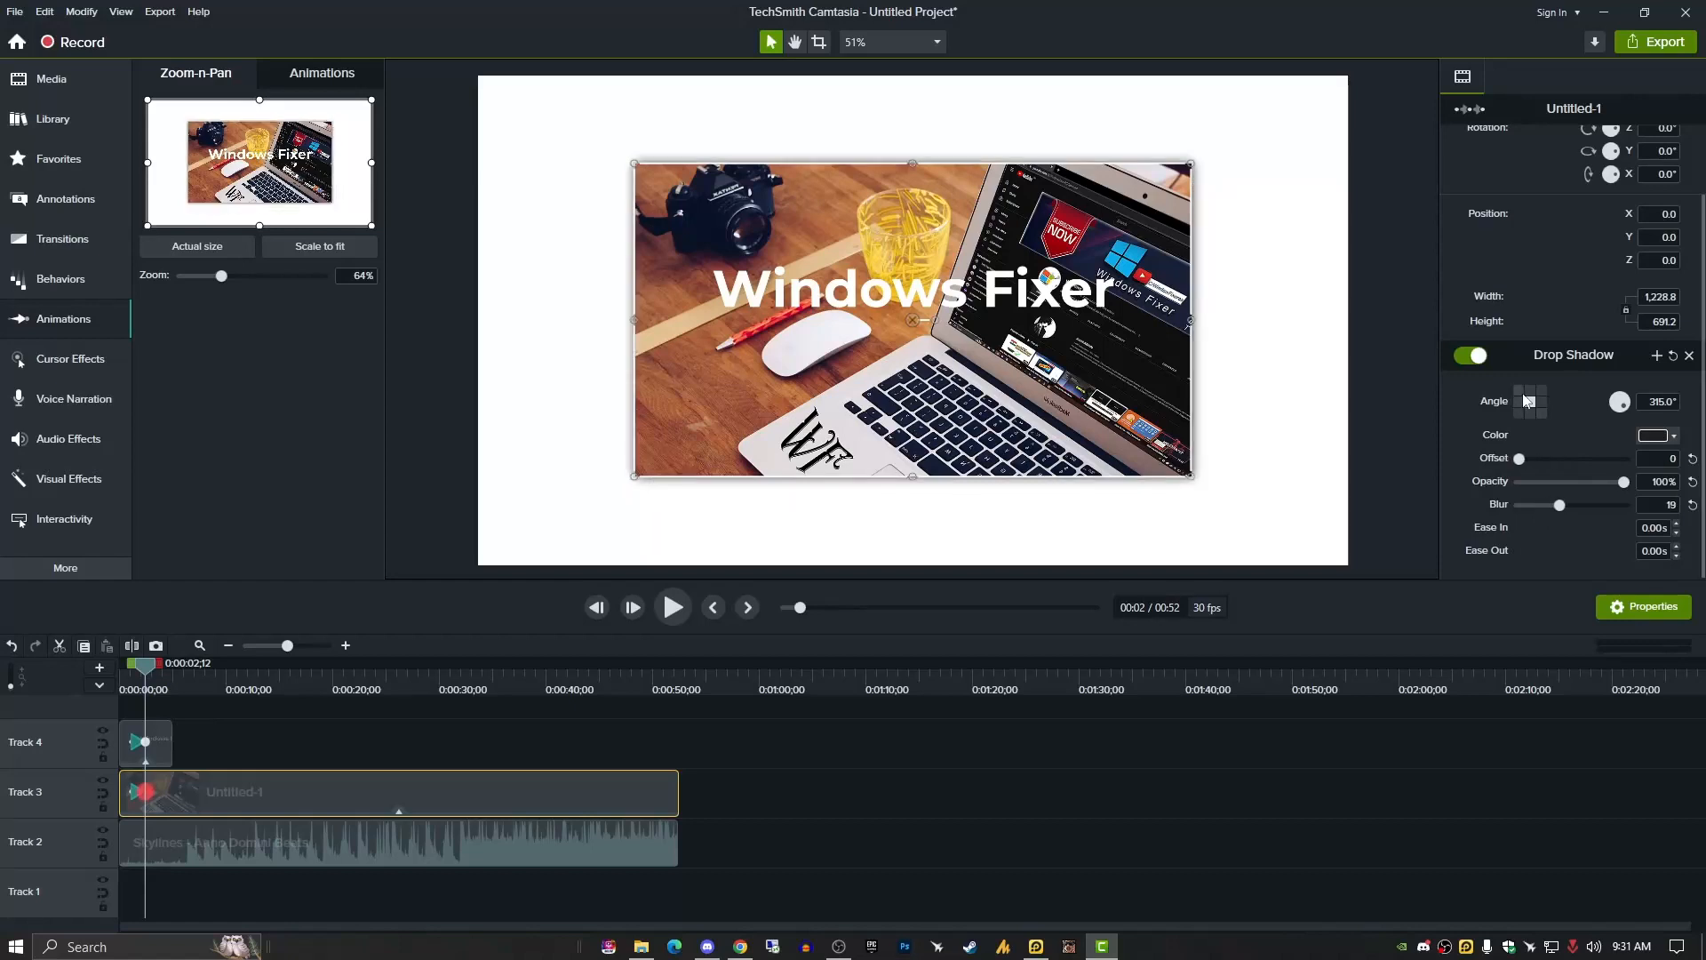
{"action": "left_click", "coordinate": [1518, 410]}
{"action": "left_click_drag", "start_coordinate": [1519, 459], "coordinate": [1555, 460]}
{"action": "left_click", "coordinate": [1555, 459]}
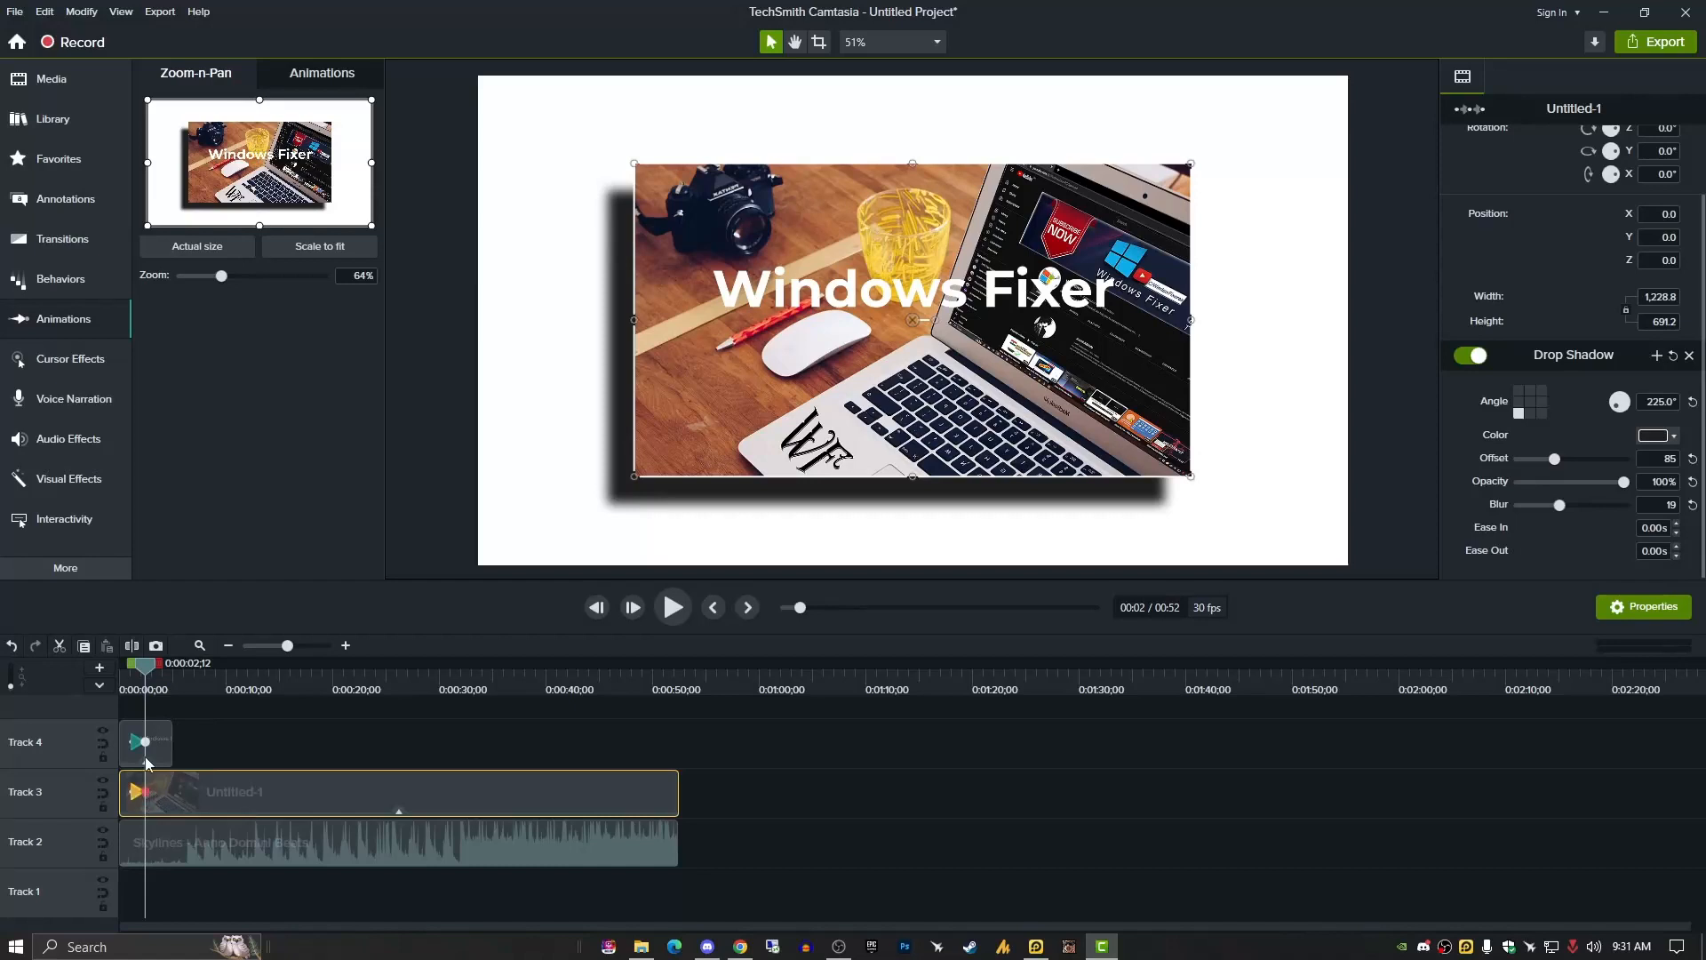
Add a Custom animation to the Untitled-1 image clip at about 0:00:03;27.
{"action": "left_click_drag", "start_coordinate": [155, 680], "coordinate": [162, 677]}
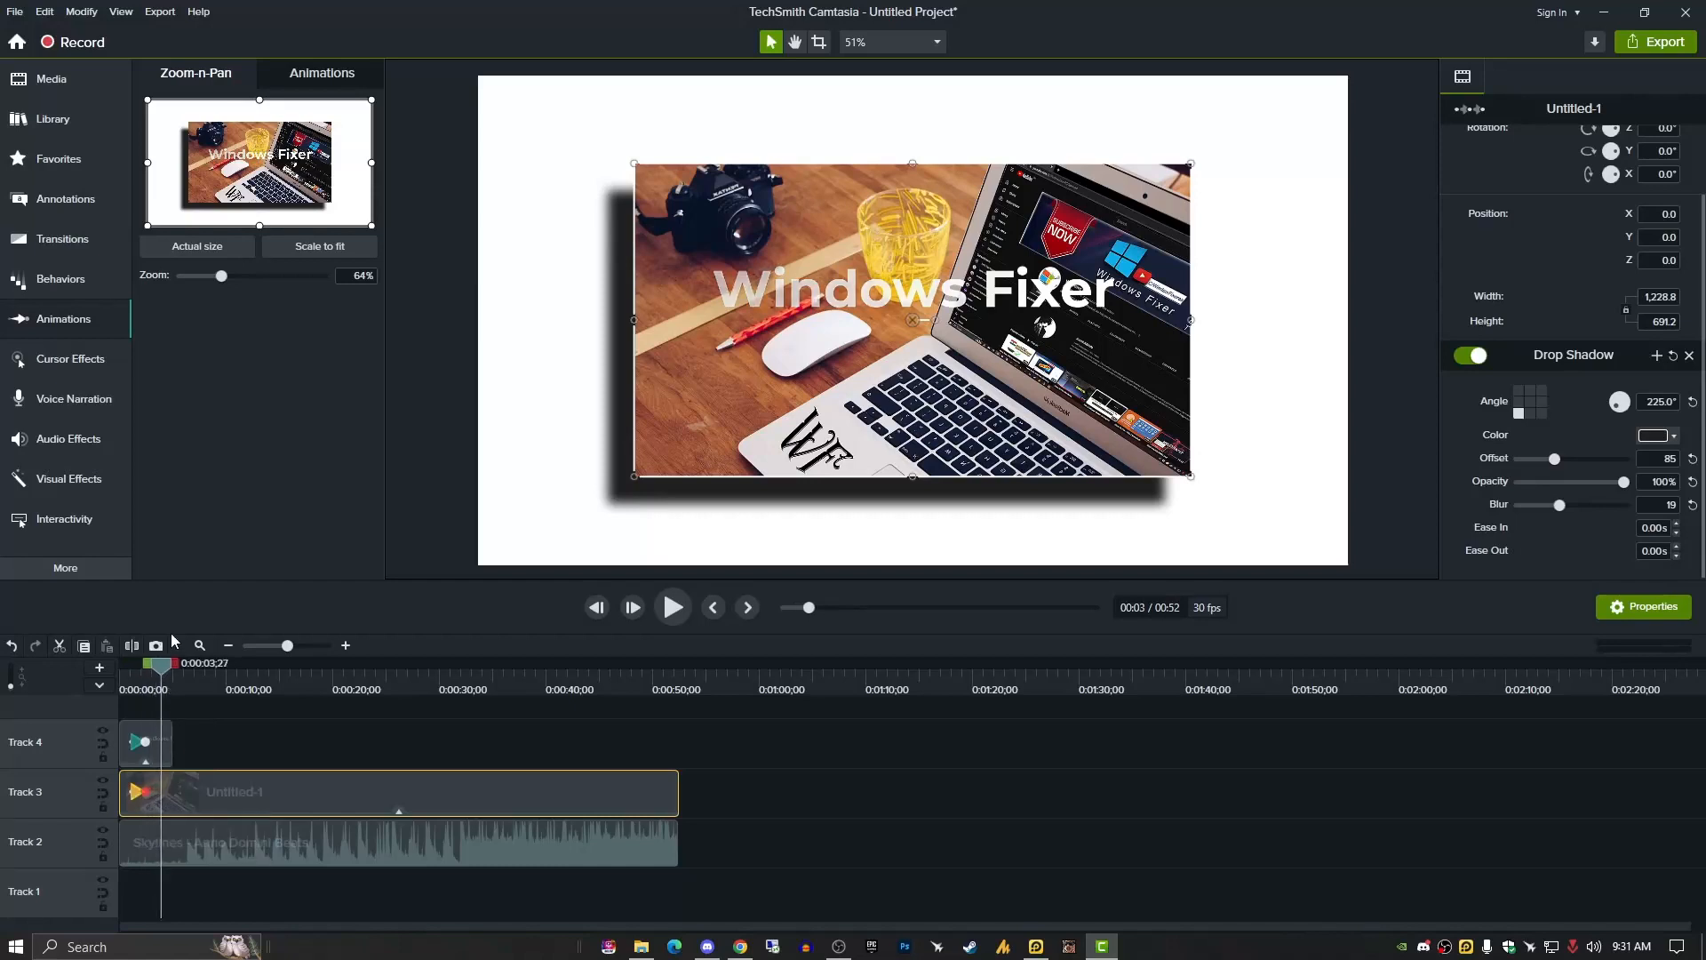
{"action": "left_click", "coordinate": [74, 334]}
{"action": "left_click", "coordinate": [322, 73]}
{"action": "mouse_move", "coordinate": [197, 133]}
{"action": "left_mouse_down"}
{"action": "mouse_move", "coordinate": [222, 542]}
{"action": "mouse_move", "coordinate": [168, 808]}
{"action": "left_mouse_up"}
{"action": "left_click", "coordinate": [780, 493]}
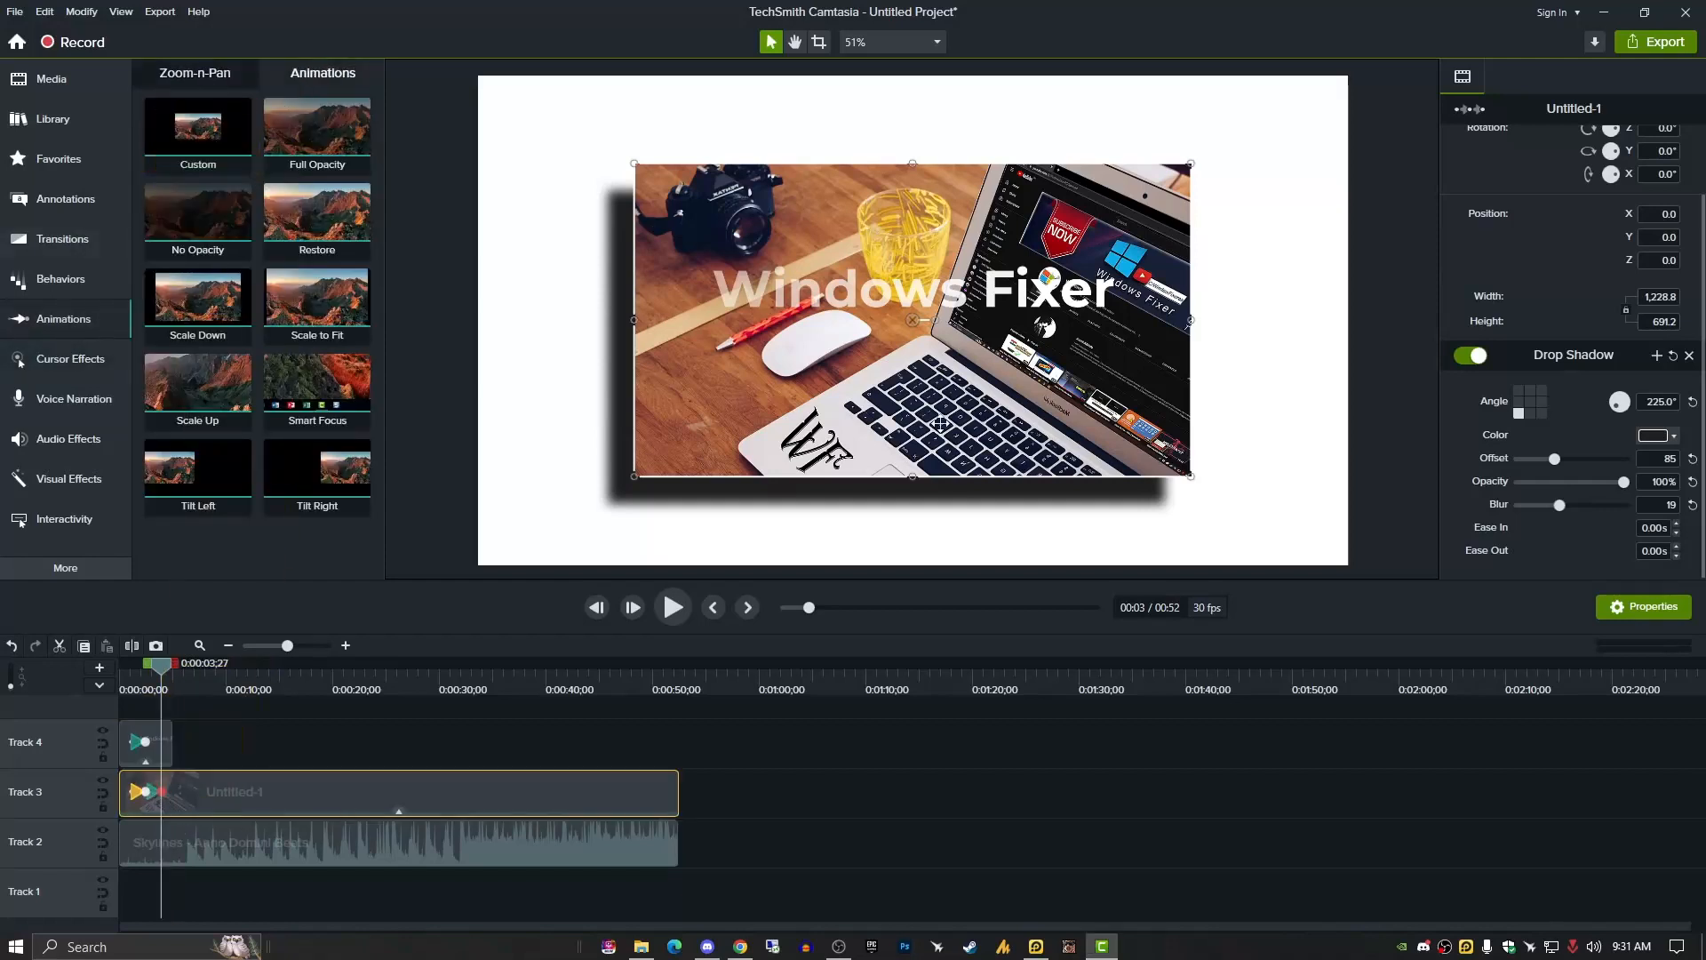
Rotate the image to 561.5° on Z, -1,136.7° on Y and -756.1° on X.
{"action": "scroll", "coordinate": [1587, 174], "scroll_direction": "up", "scroll_amount": 2}
{"action": "left_click_drag", "start_coordinate": [1611, 211], "coordinate": [1600, 293]}
{"action": "left_click_drag", "start_coordinate": [1611, 231], "coordinate": [1669, 302]}
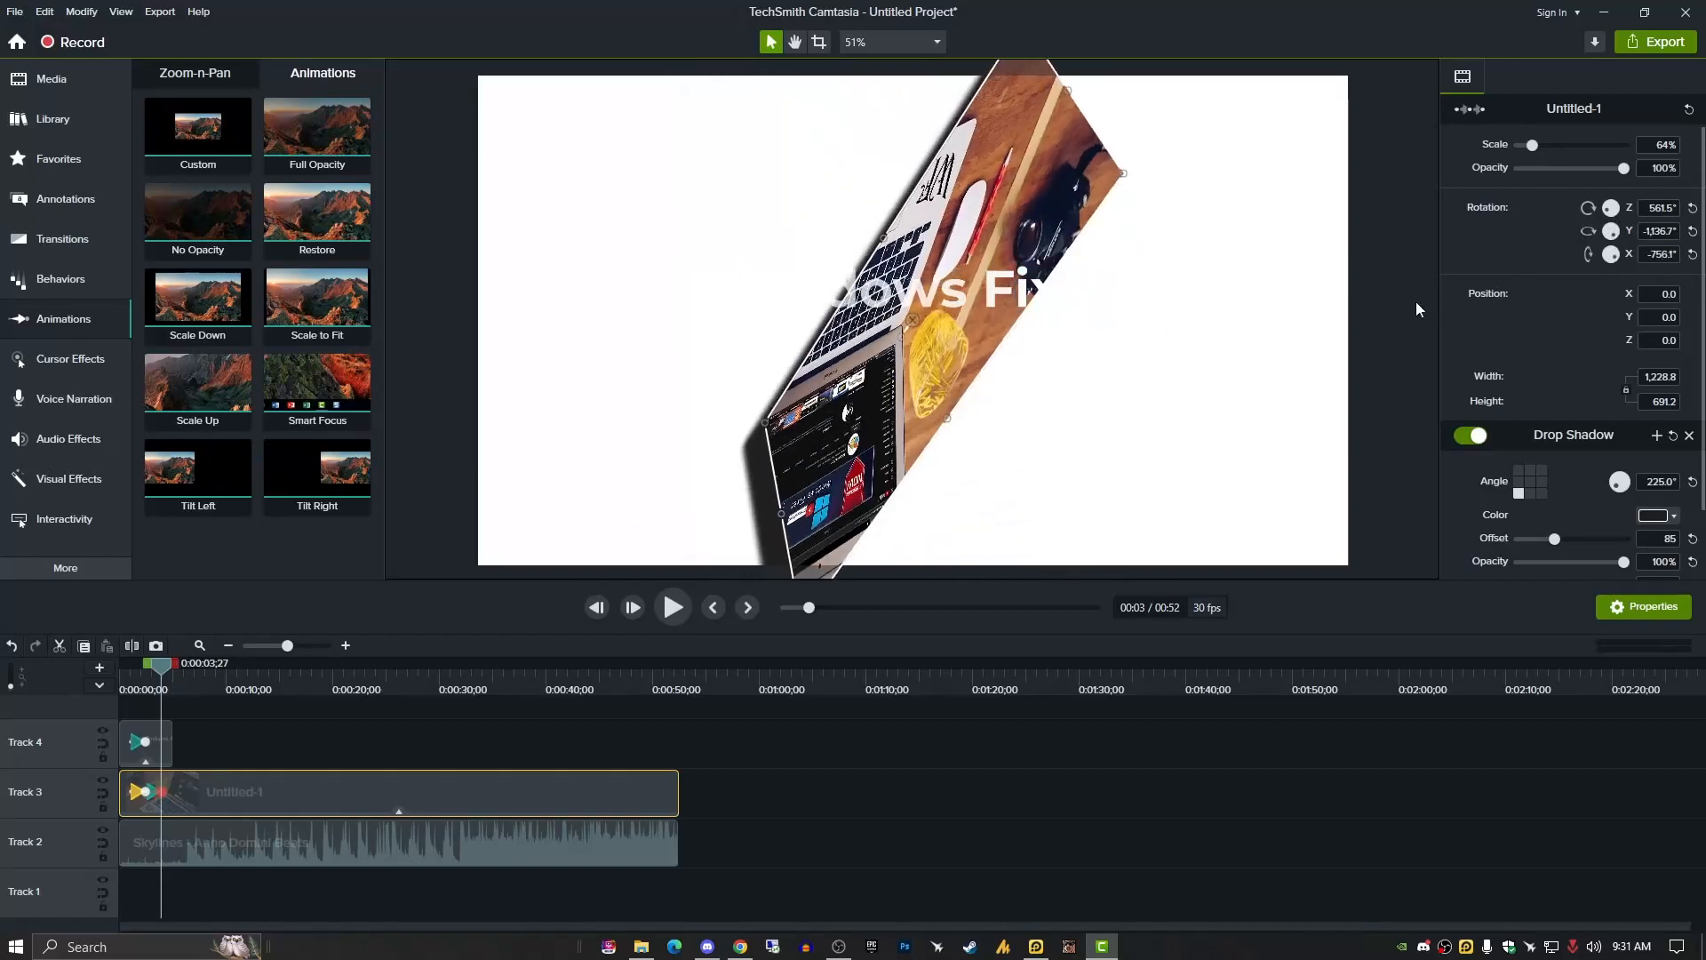
Add a Restore animation to the Untitled-1 image clip at about 0:00:05;09.
{"action": "left_click_drag", "start_coordinate": [164, 669], "coordinate": [184, 673]}
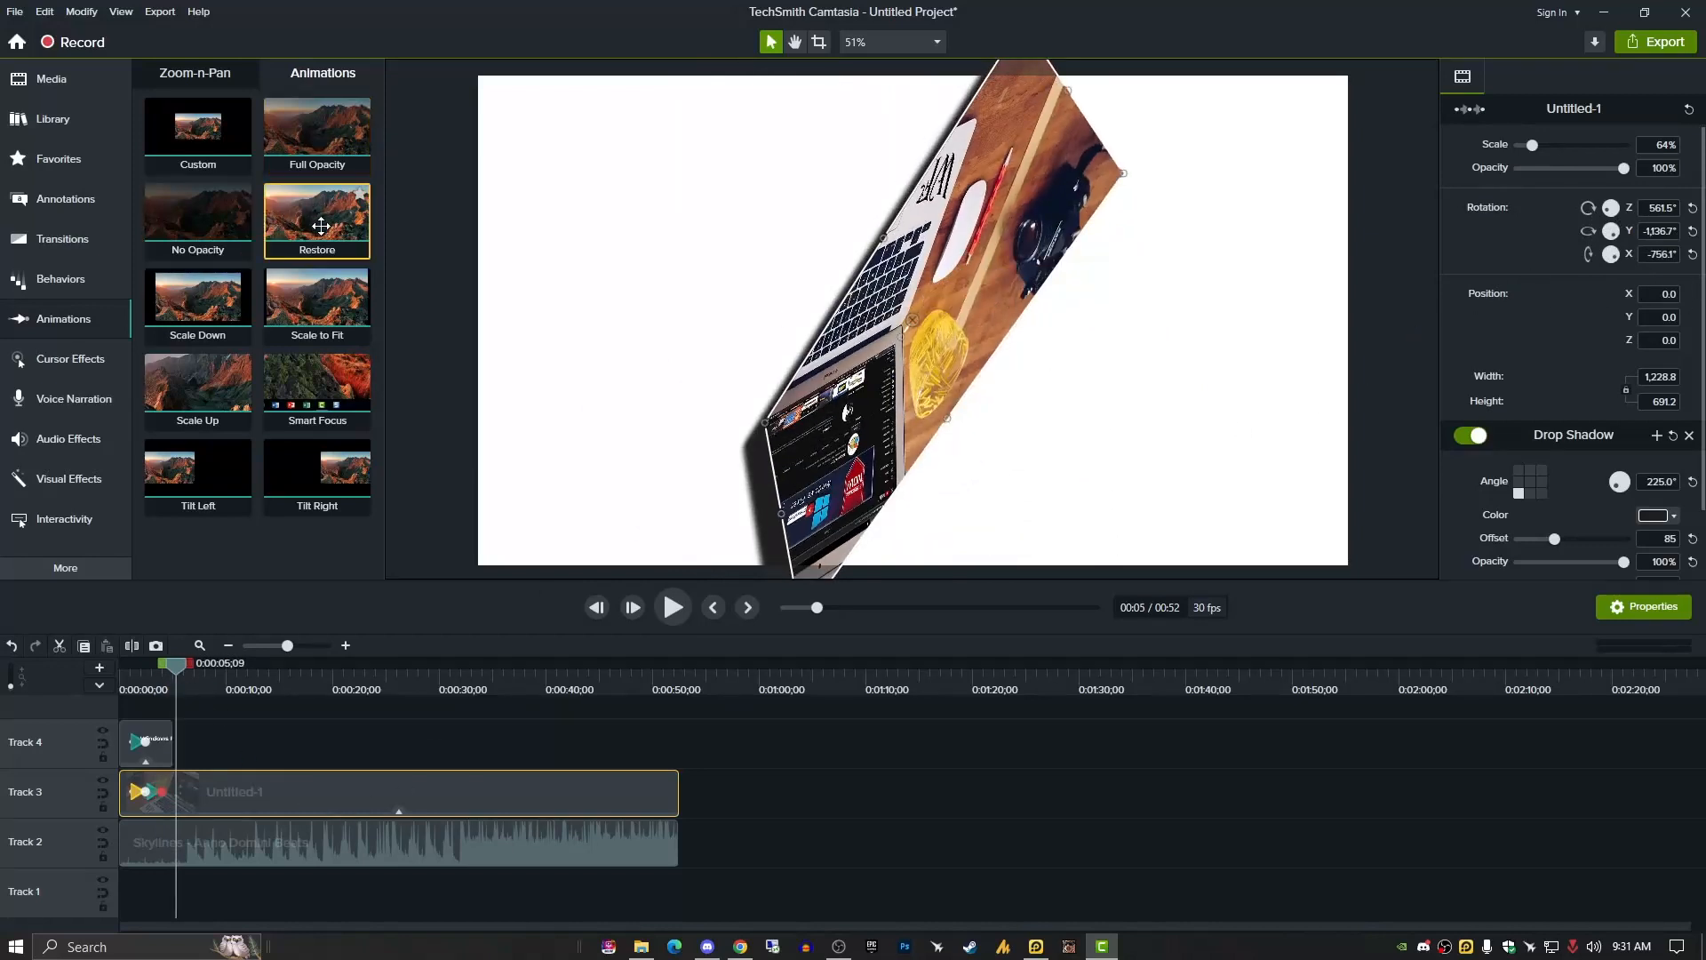
{"action": "left_click_drag", "start_coordinate": [318, 222], "coordinate": [201, 779]}
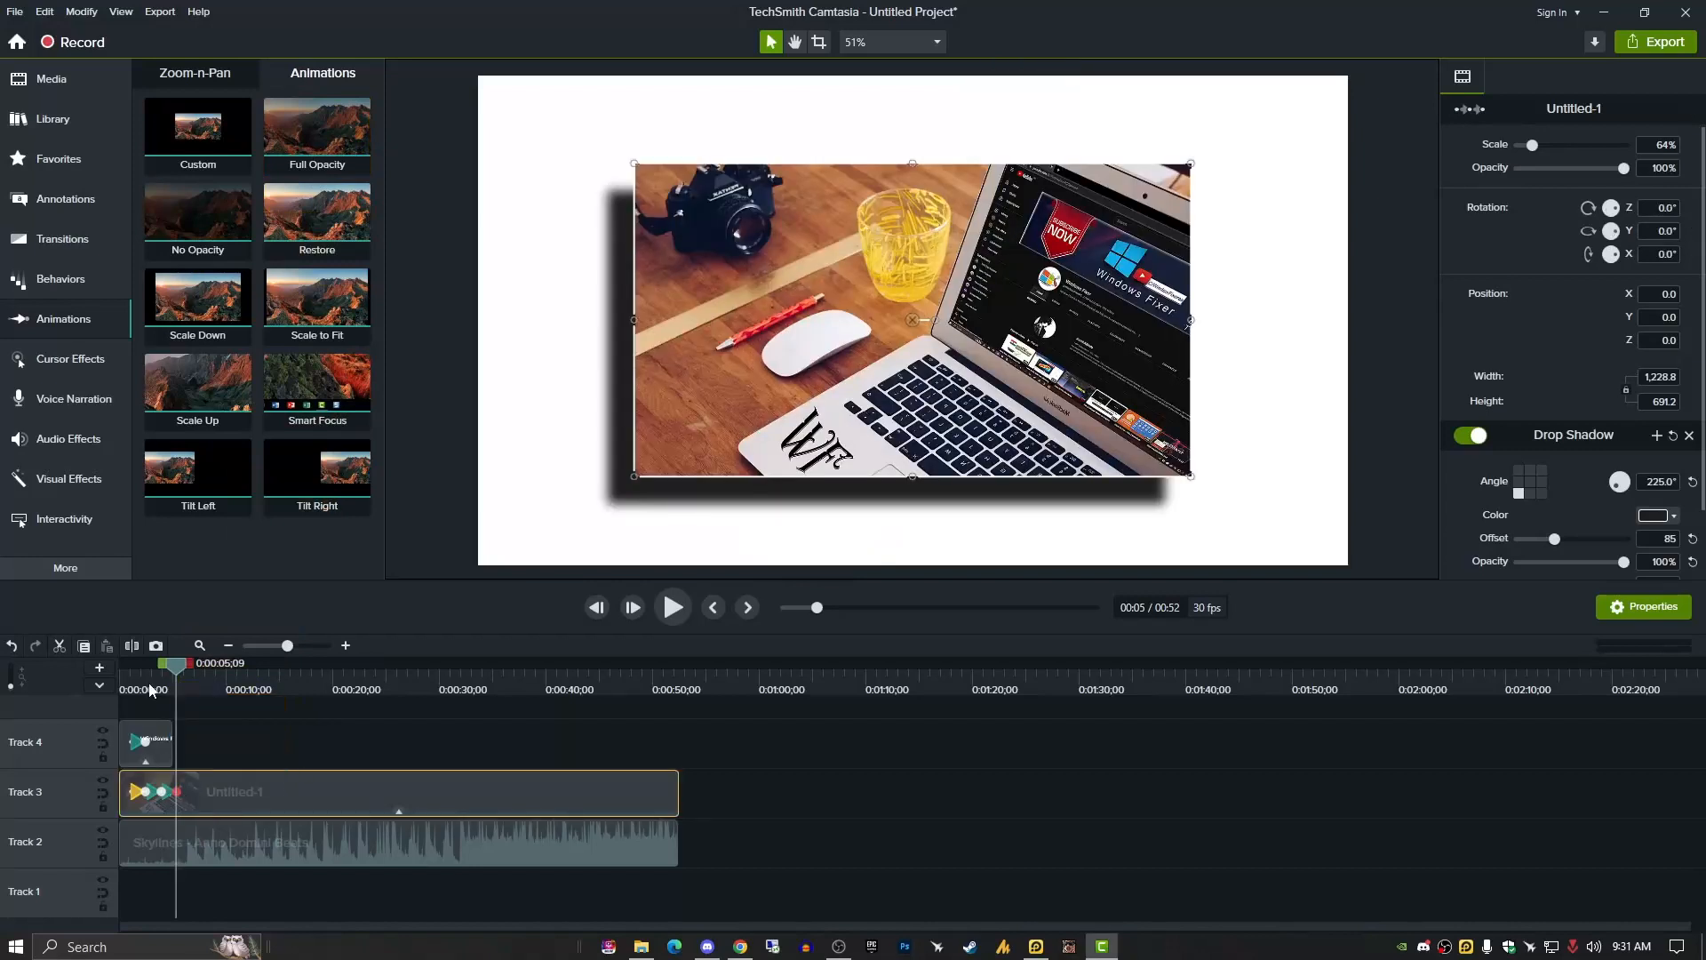
Lengthen the image clip's Custom animation to end at about 0:00:10;15 and preview the slower rotation.
{"action": "left_click", "coordinate": [152, 696]}
{"action": "key", "text": "space"}
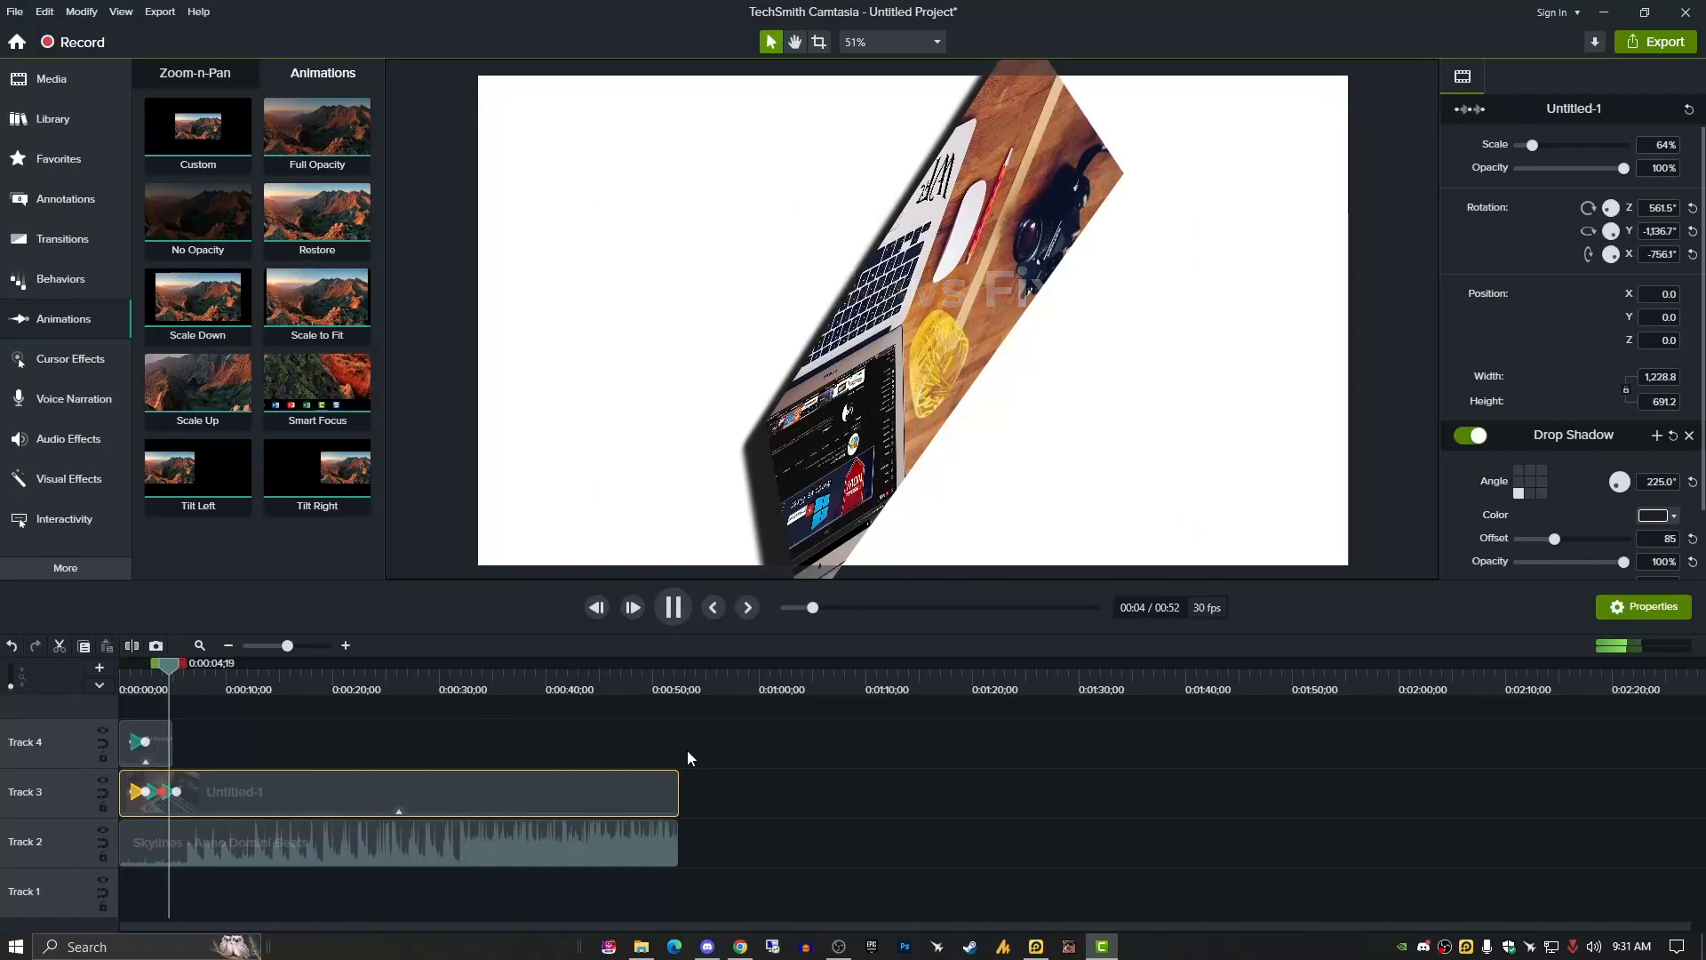
{"action": "key", "text": "space"}
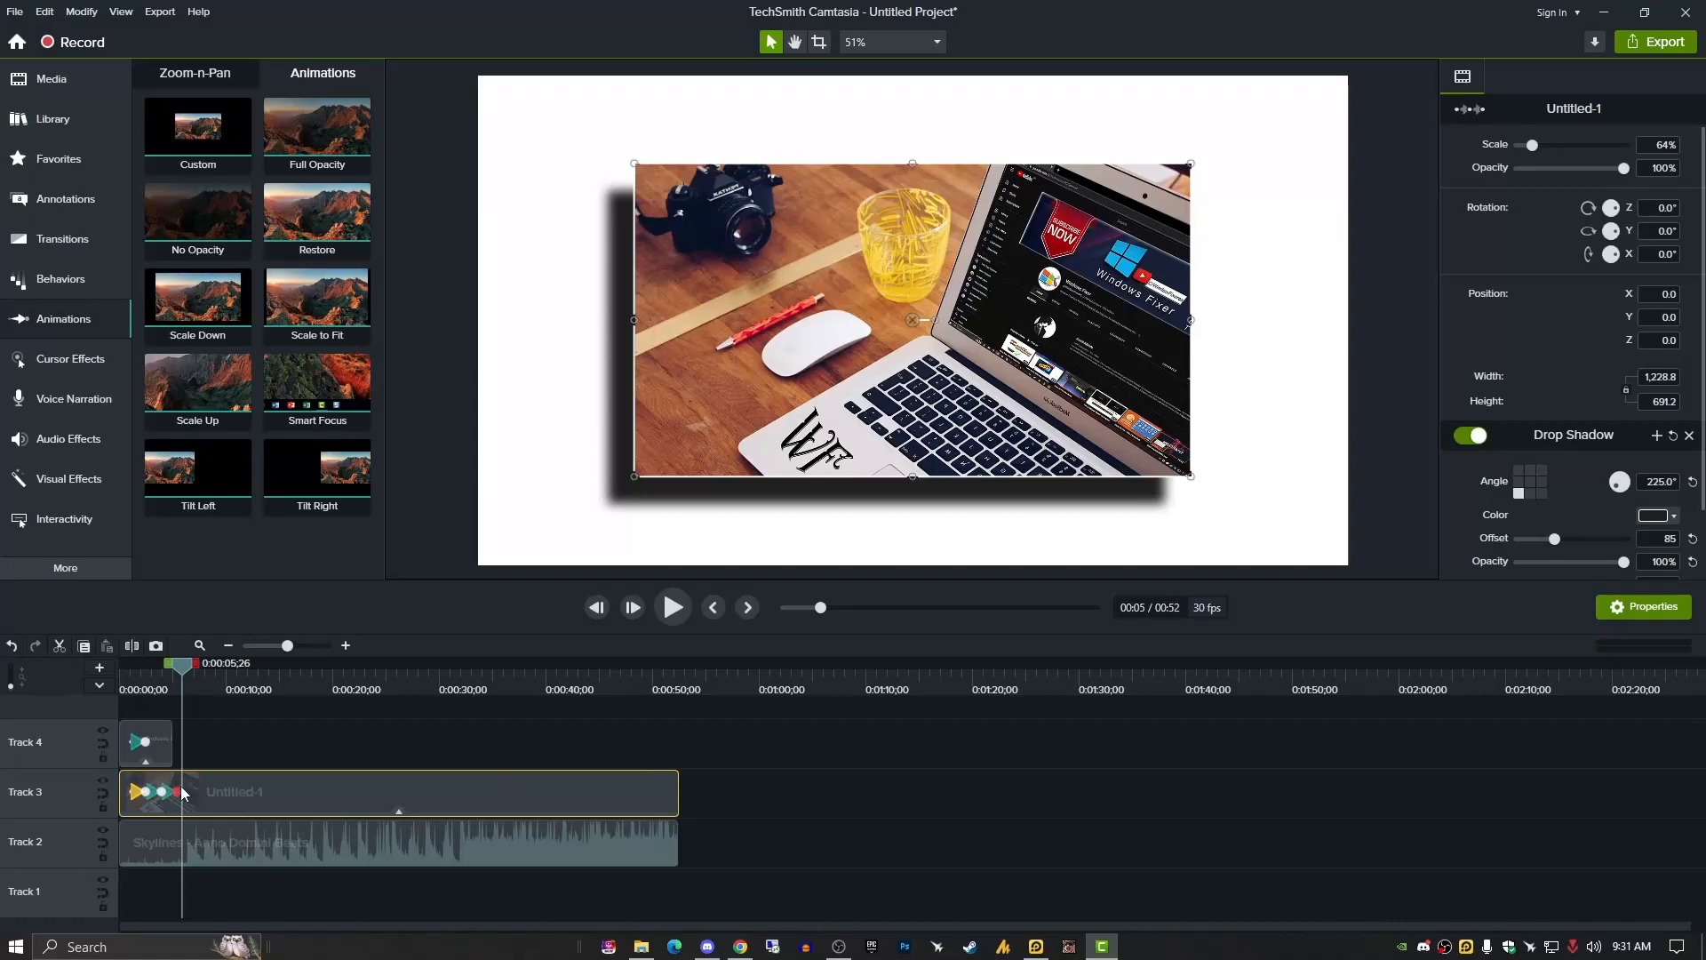
{"action": "left_click_drag", "start_coordinate": [170, 795], "coordinate": [232, 792]}
{"action": "left_click", "coordinate": [153, 684]}
{"action": "key", "text": "space"}
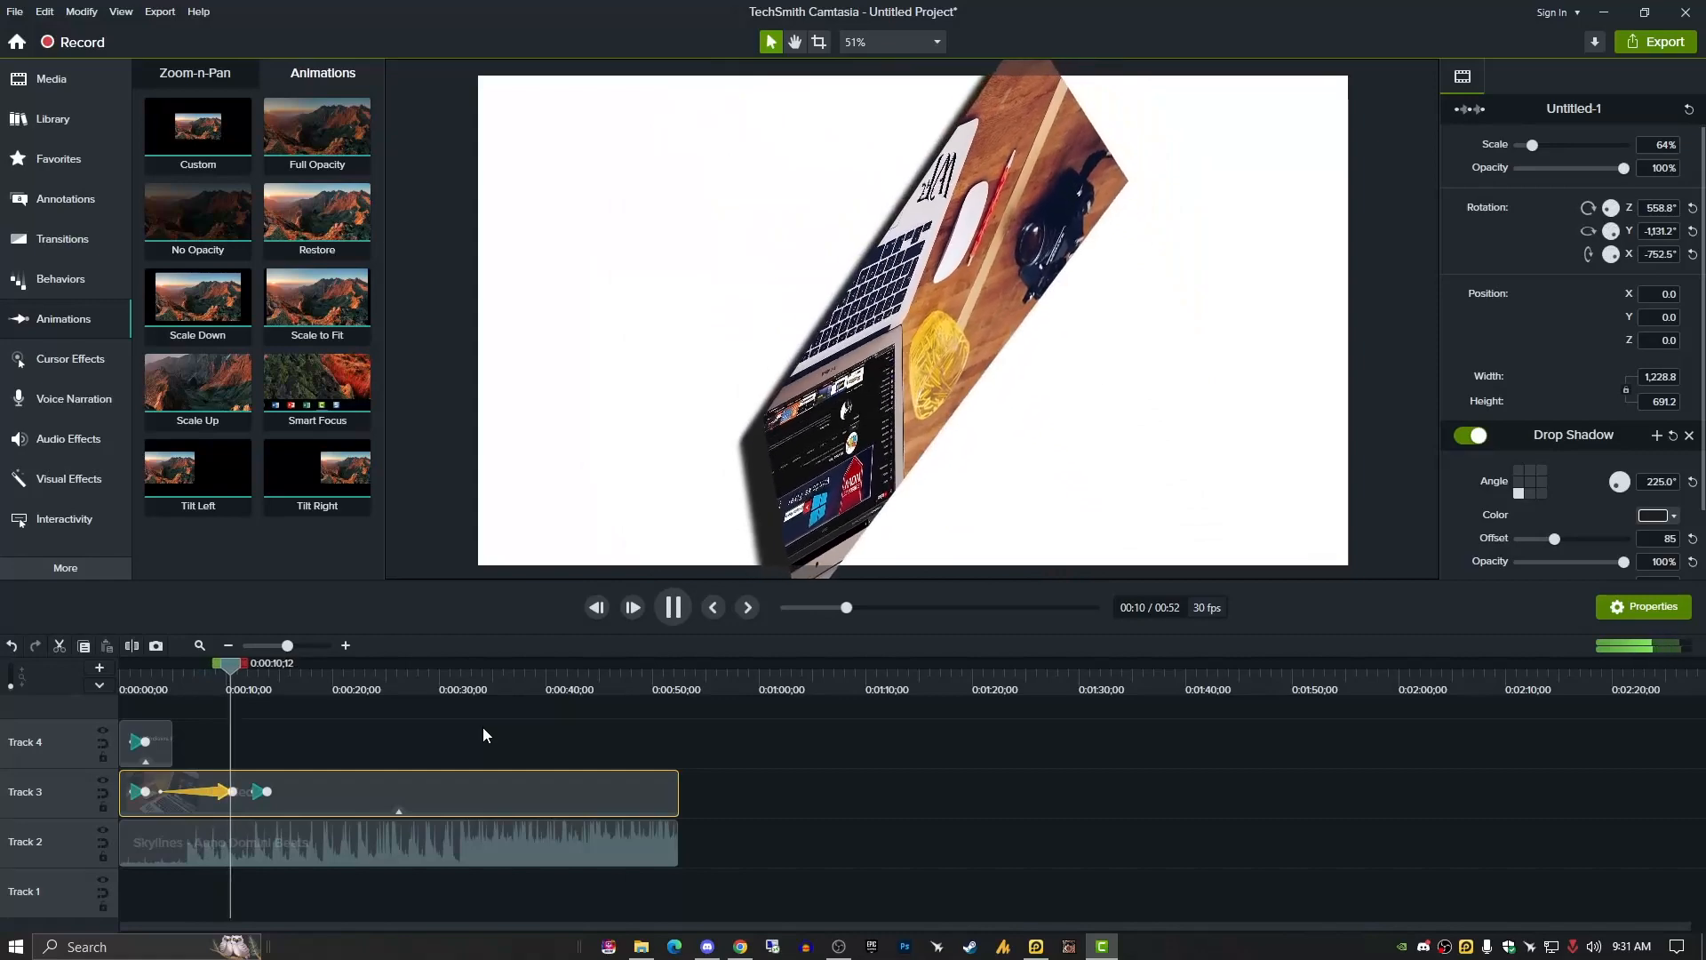
{"action": "key", "text": "space"}
Shift the Restore animation earlier so it directly follows the Custom animation and ends at about 0:00:12, and preview it.
{"action": "left_click_drag", "start_coordinate": [259, 798], "coordinate": [239, 787]}
{"action": "left_click_drag", "start_coordinate": [236, 668], "coordinate": [218, 686]}
{"action": "key", "text": "space"}
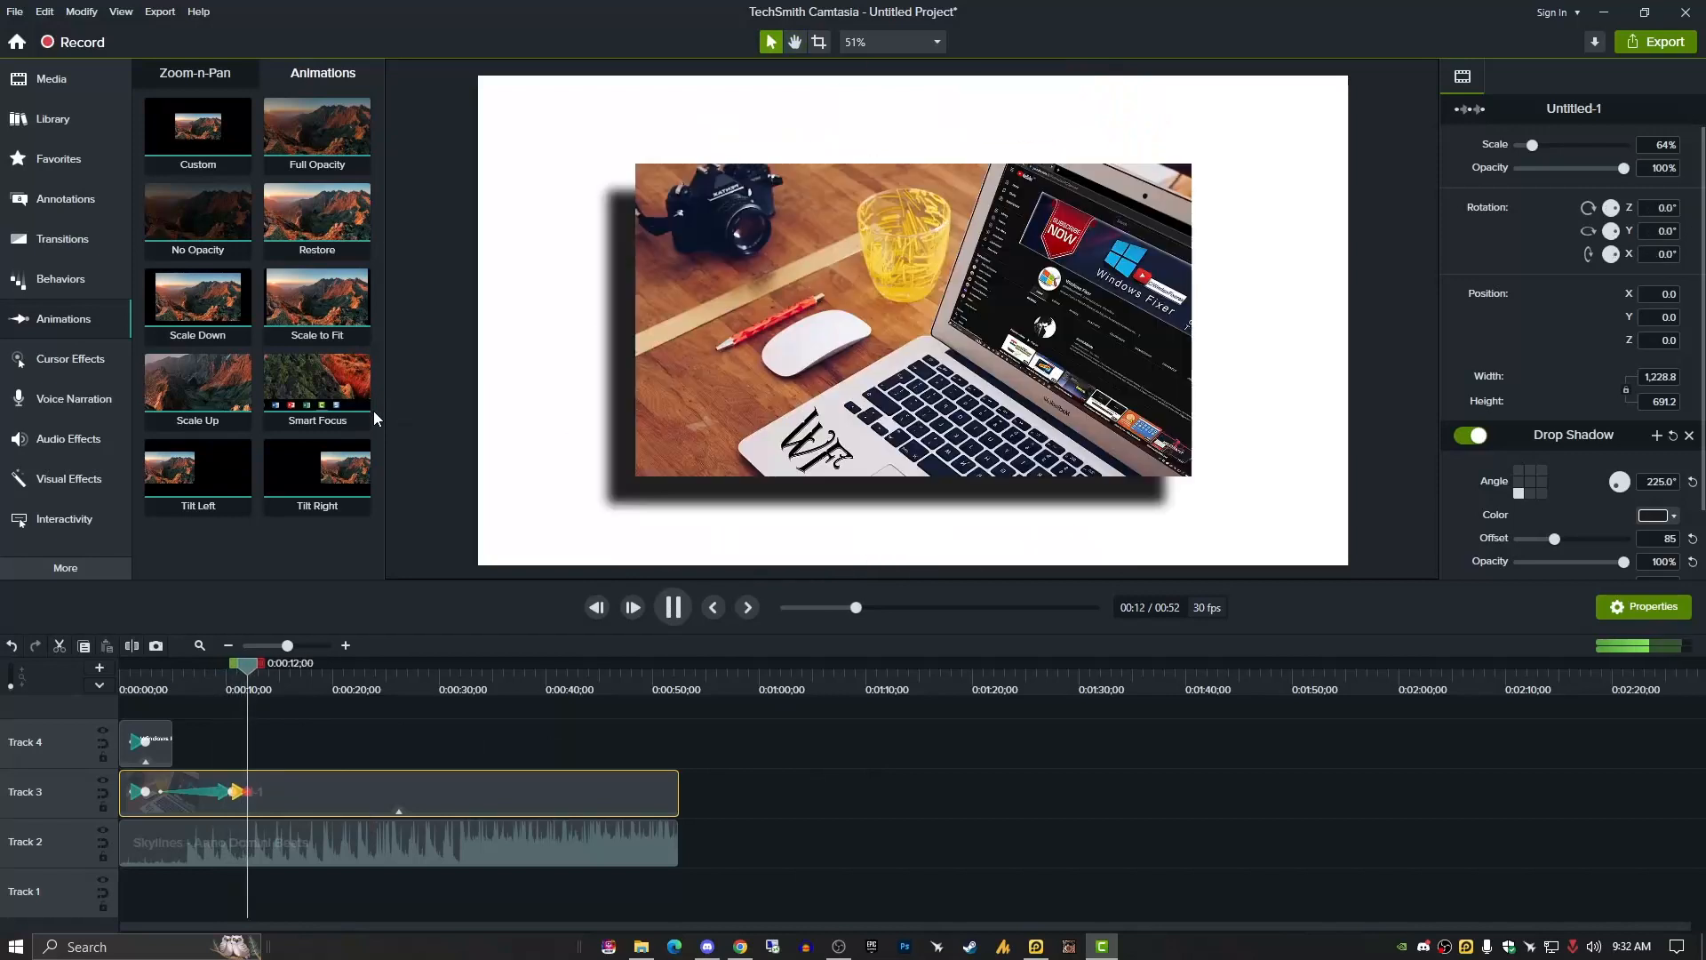
Add a Tilt Right animation to the Untitled-1 image clip right after the Restore animation and play it back.
{"action": "left_click_drag", "start_coordinate": [336, 466], "coordinate": [259, 800]}
{"action": "key", "text": "space"}
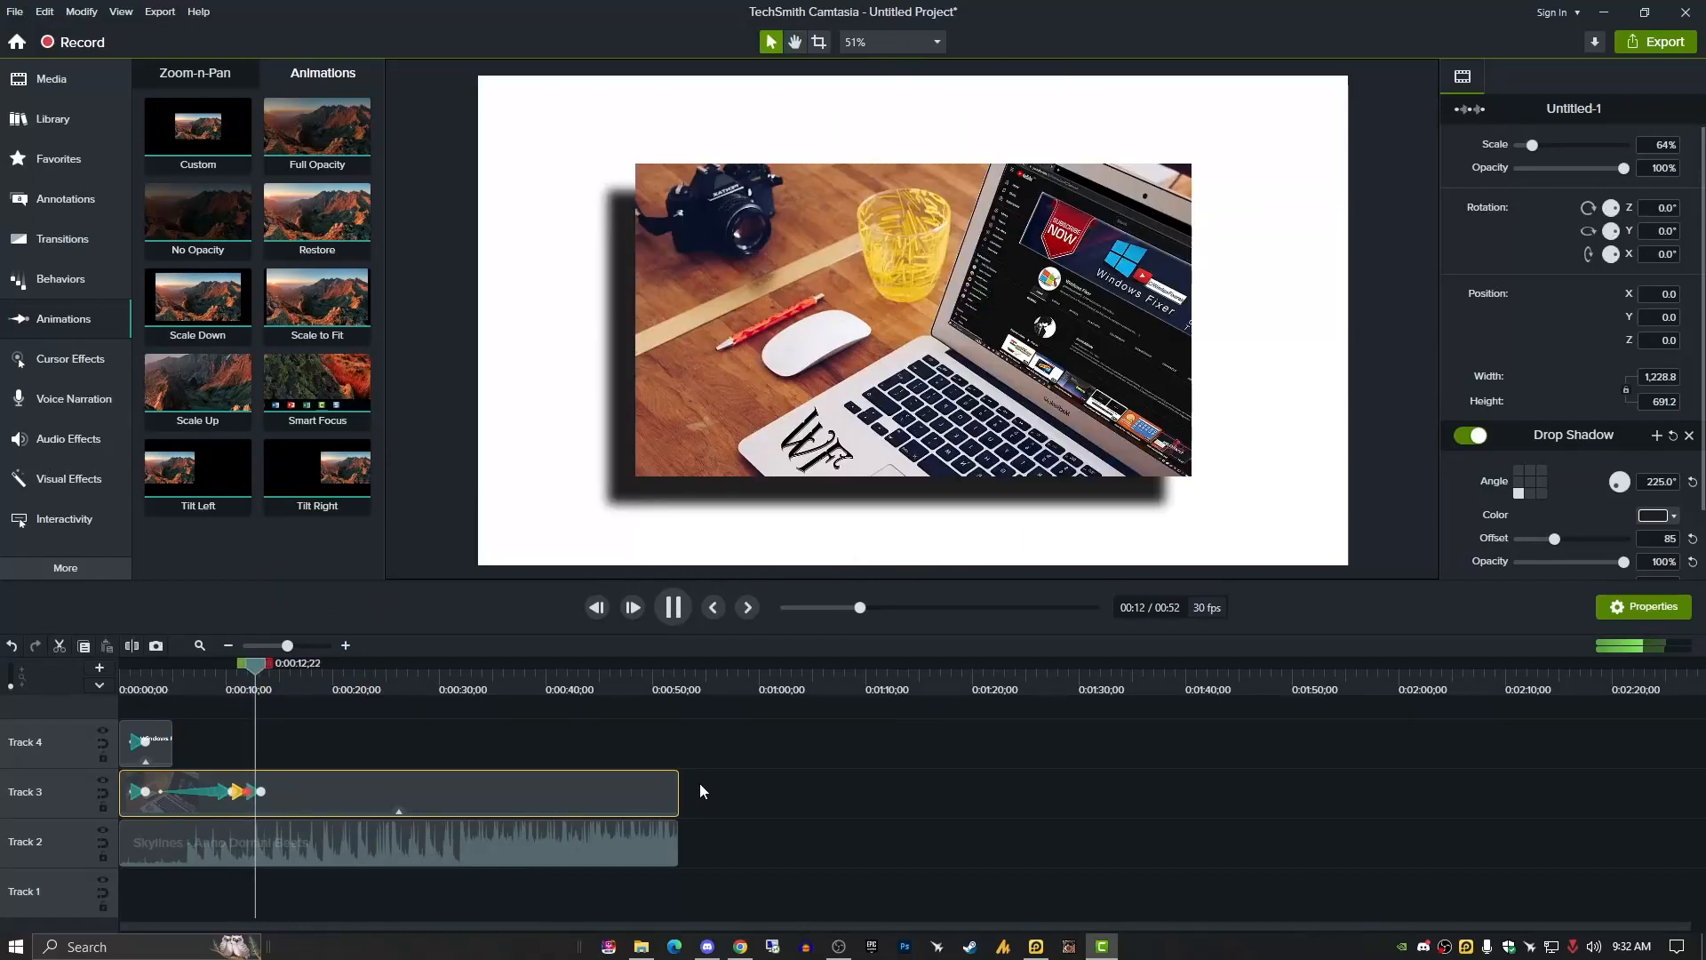
{"action": "key", "text": "space"}
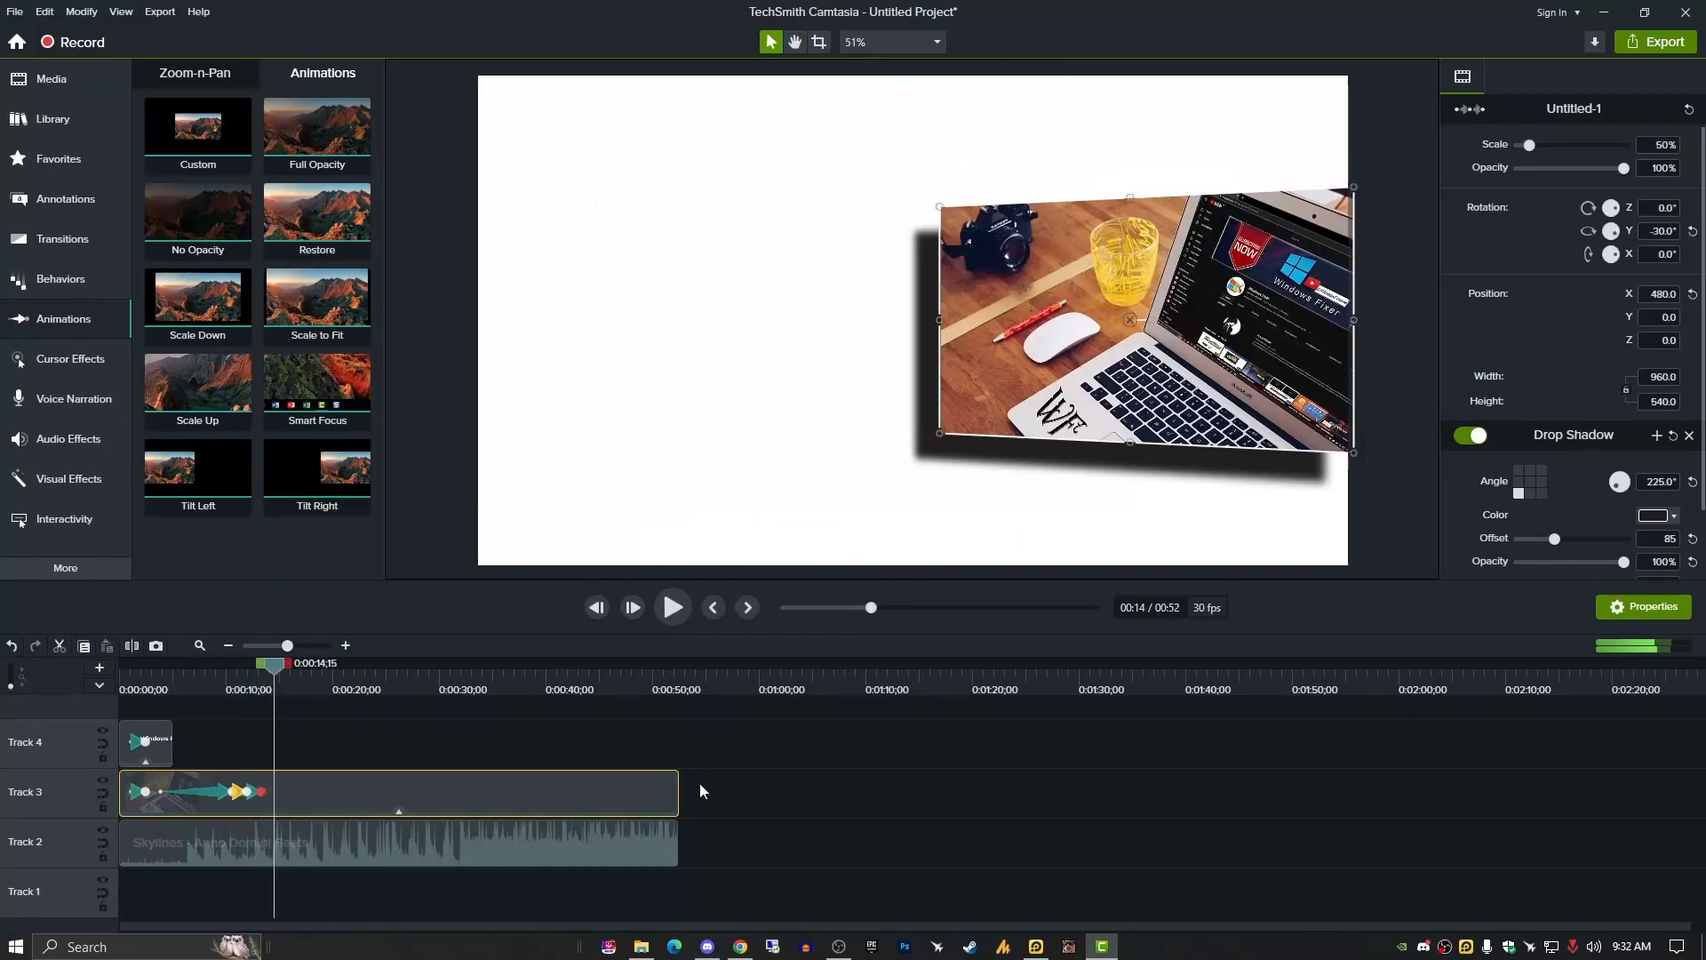
{"action": "key", "text": "space"}
{"action": "key", "text": "space"}
Add a rectangle Sketch Motion callout at about 0:00:15;17, beside the tilted image, and stretch it to about 595.7 by 270.
{"action": "left_click", "coordinate": [67, 201]}
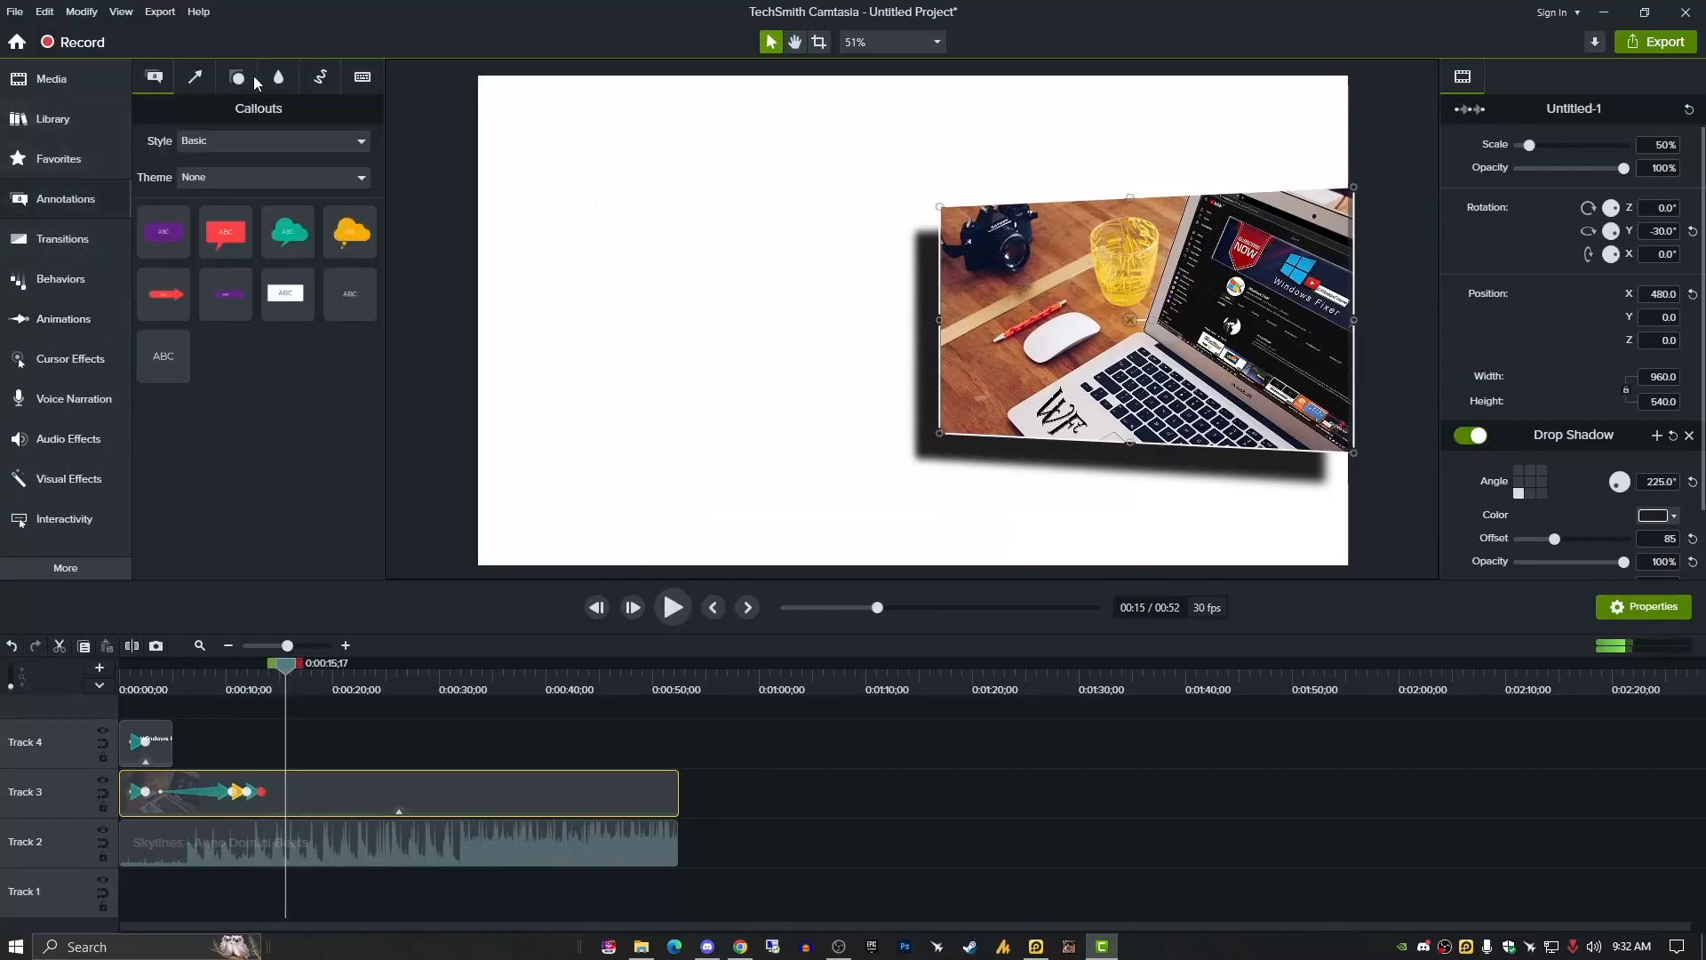
{"action": "left_click", "coordinate": [281, 79]}
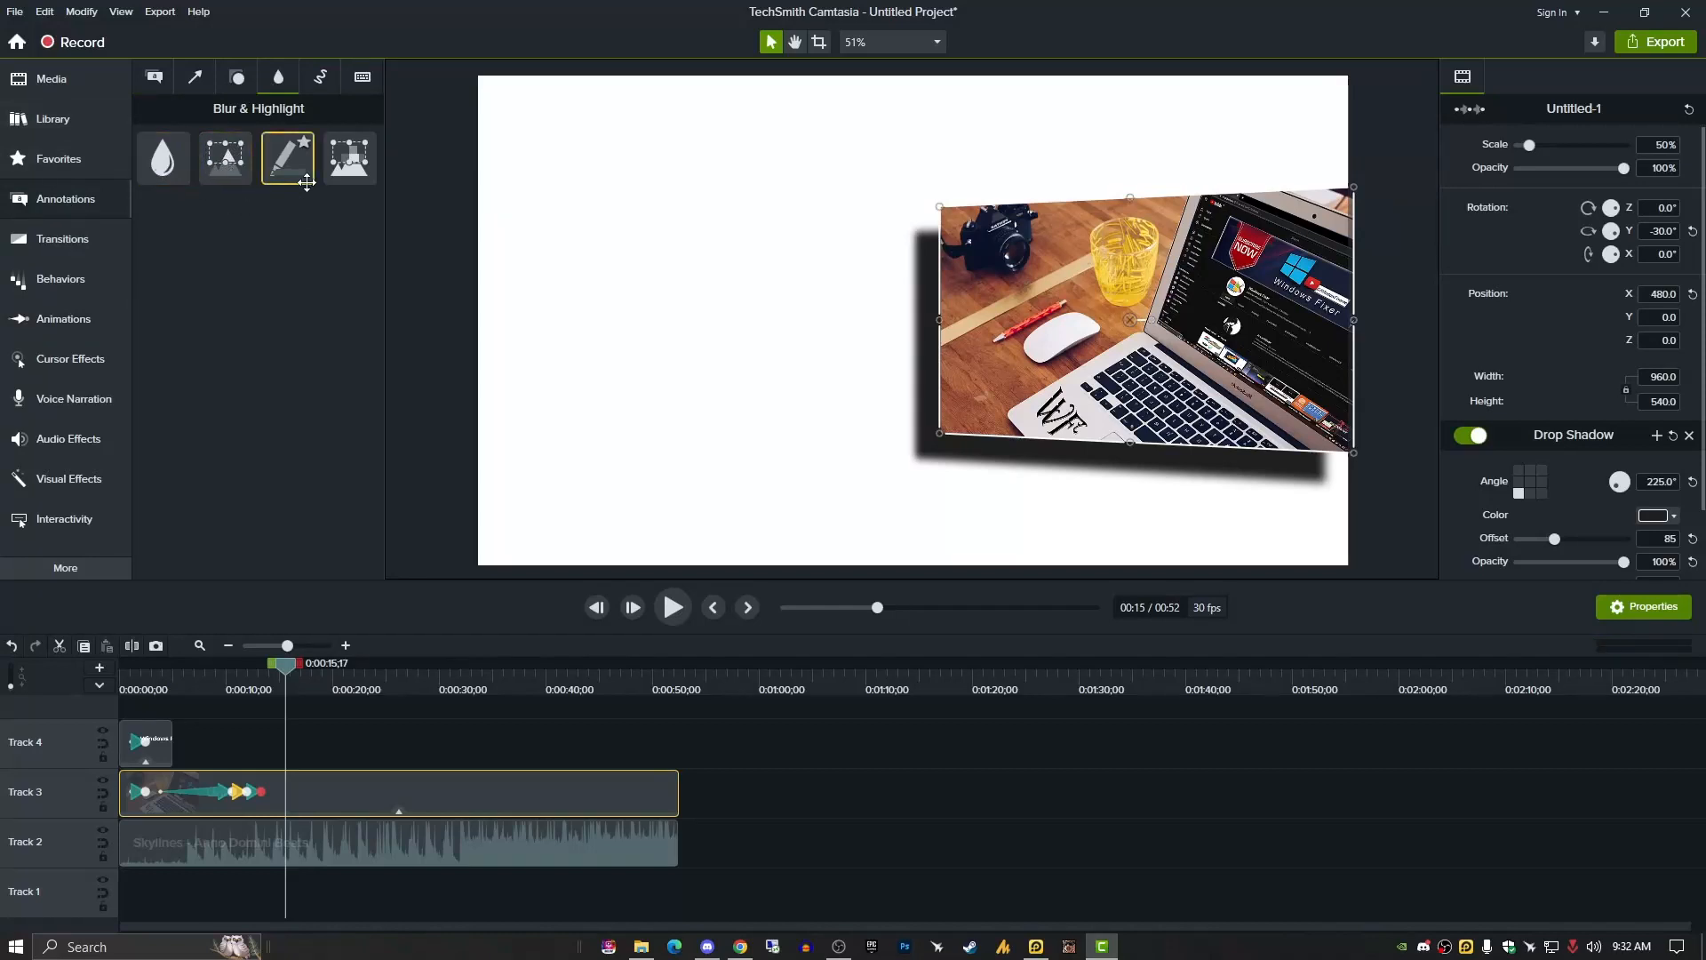
{"action": "left_click", "coordinate": [307, 82]}
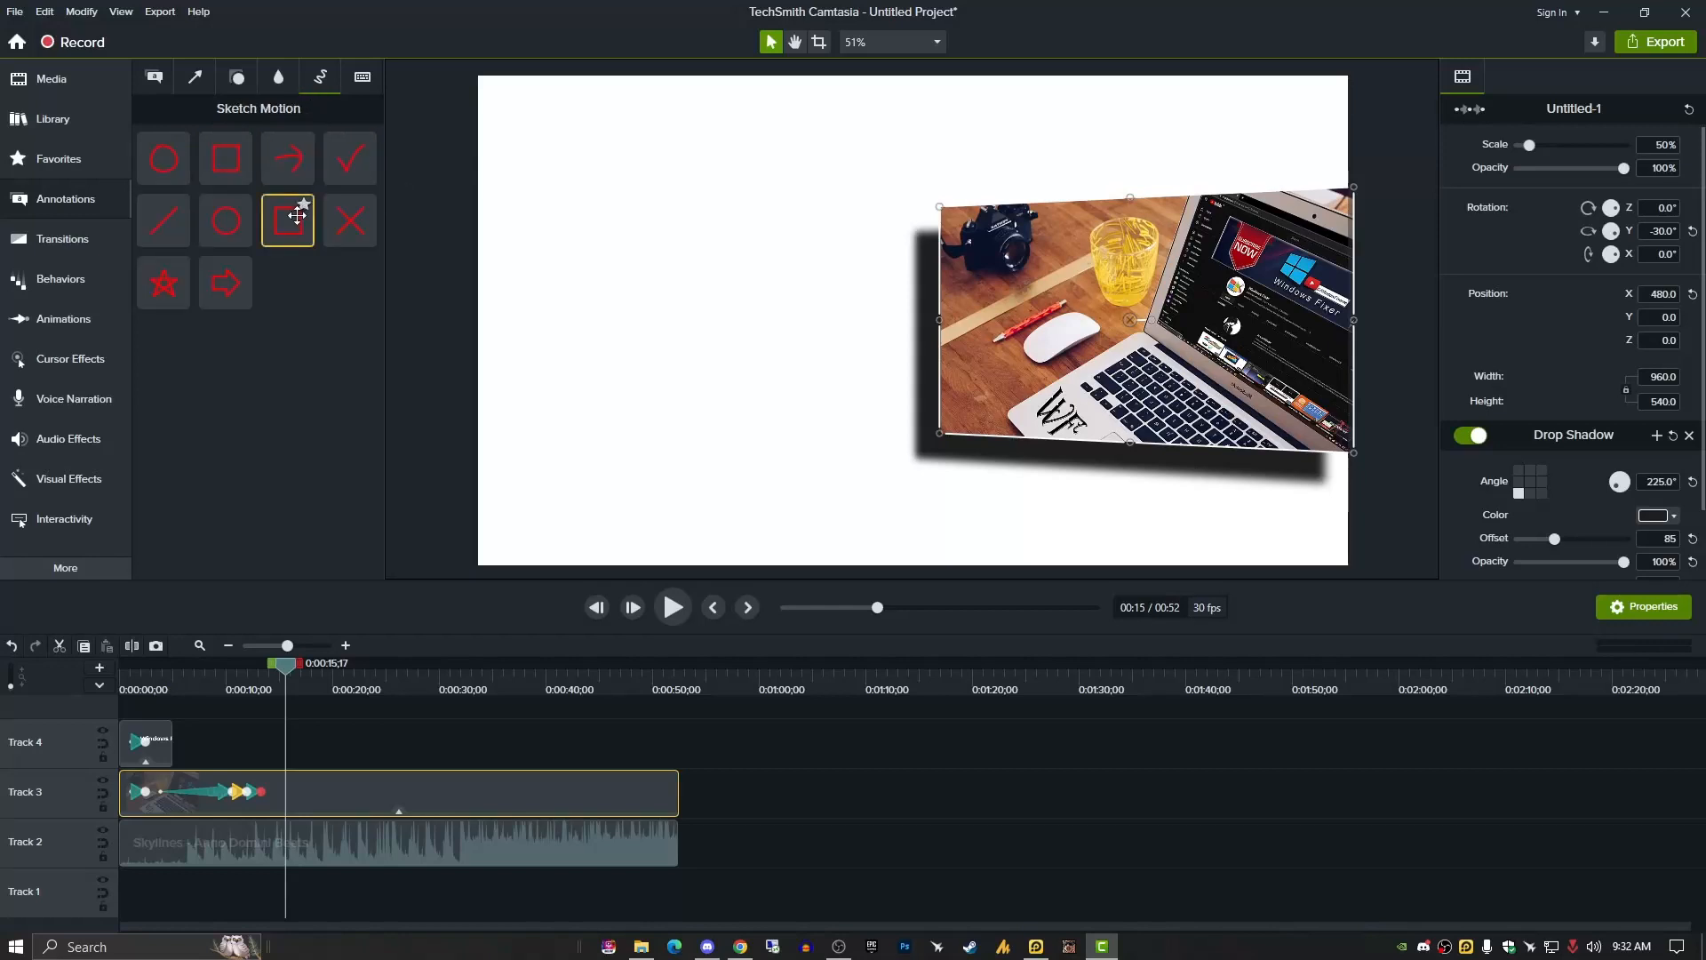
{"action": "left_click_drag", "start_coordinate": [287, 220], "coordinate": [704, 274]}
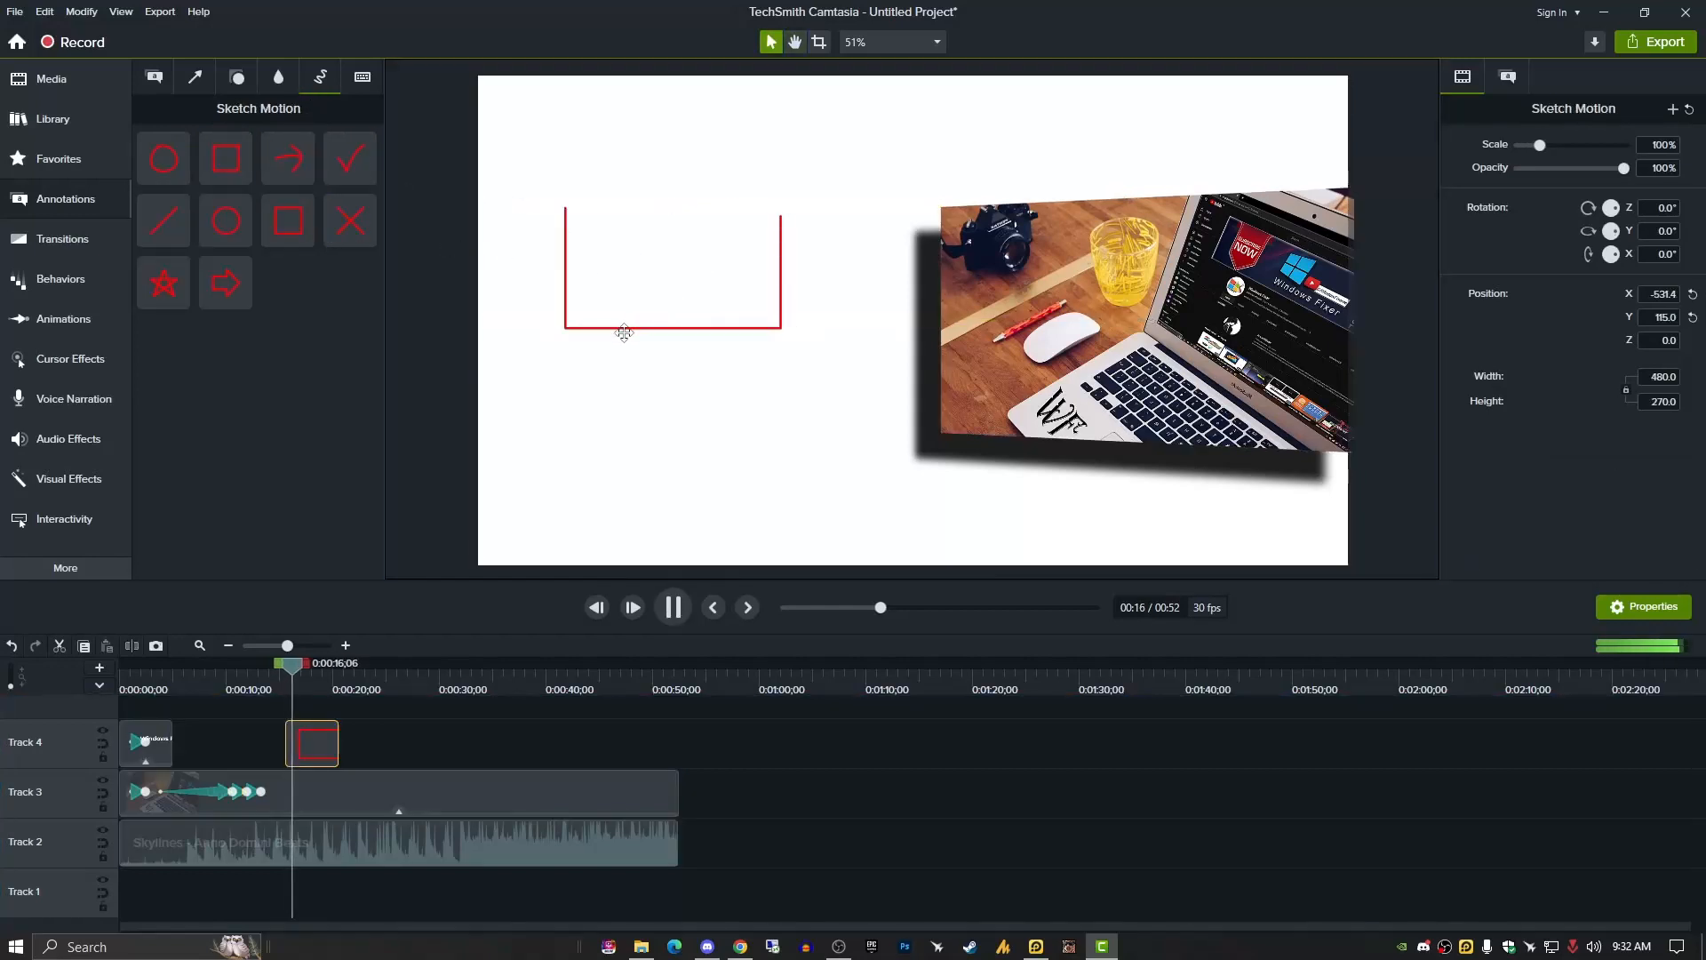
{"action": "left_click_drag", "start_coordinate": [664, 284], "coordinate": [652, 336]}
{"action": "left_click_drag", "start_coordinate": [769, 320], "coordinate": [822, 320]}
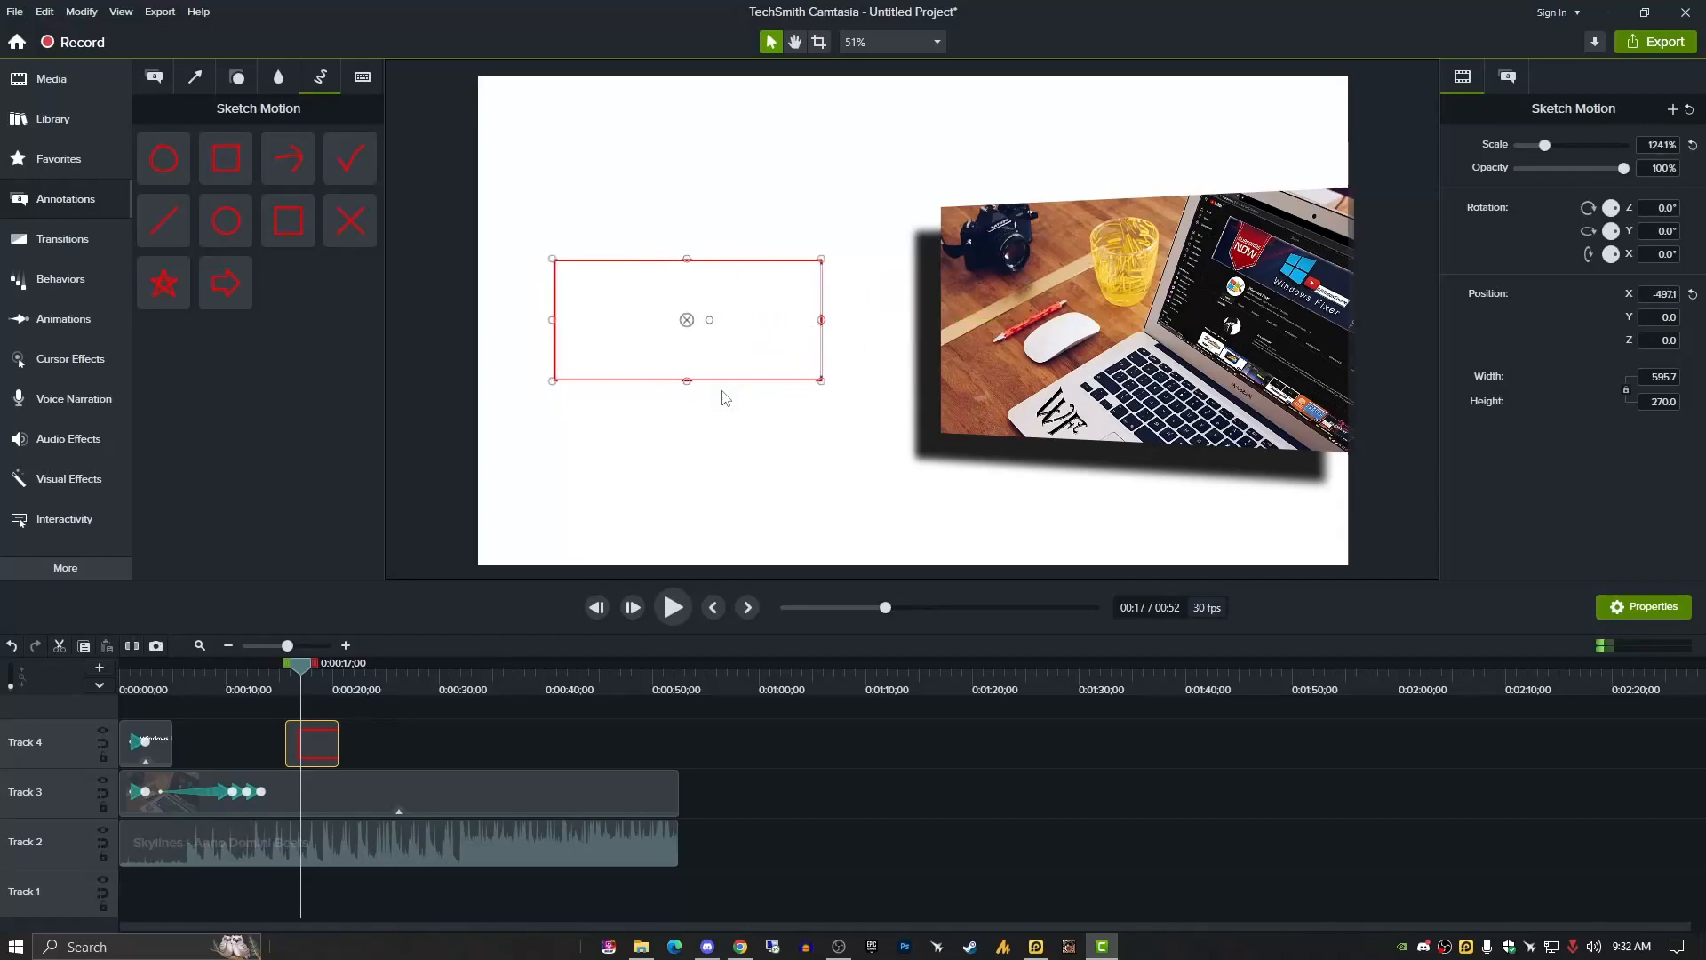
Add a block-arrow Sketch Motion callout below the rectangle and a check mark above it, playing each one's drawing motion.
{"action": "mouse_move", "coordinate": [226, 283]}
{"action": "left_mouse_down"}
{"action": "mouse_move", "coordinate": [667, 400]}
{"action": "mouse_move", "coordinate": [619, 453]}
{"action": "left_mouse_up"}
{"action": "key", "text": "space"}
{"action": "left_click_drag", "start_coordinate": [350, 158], "coordinate": [711, 150]}
{"action": "key", "text": "space"}
Look through the available keystroke callouts, basic callouts, behaviors, cursor effects and transitions.
{"action": "left_click", "coordinate": [361, 76]}
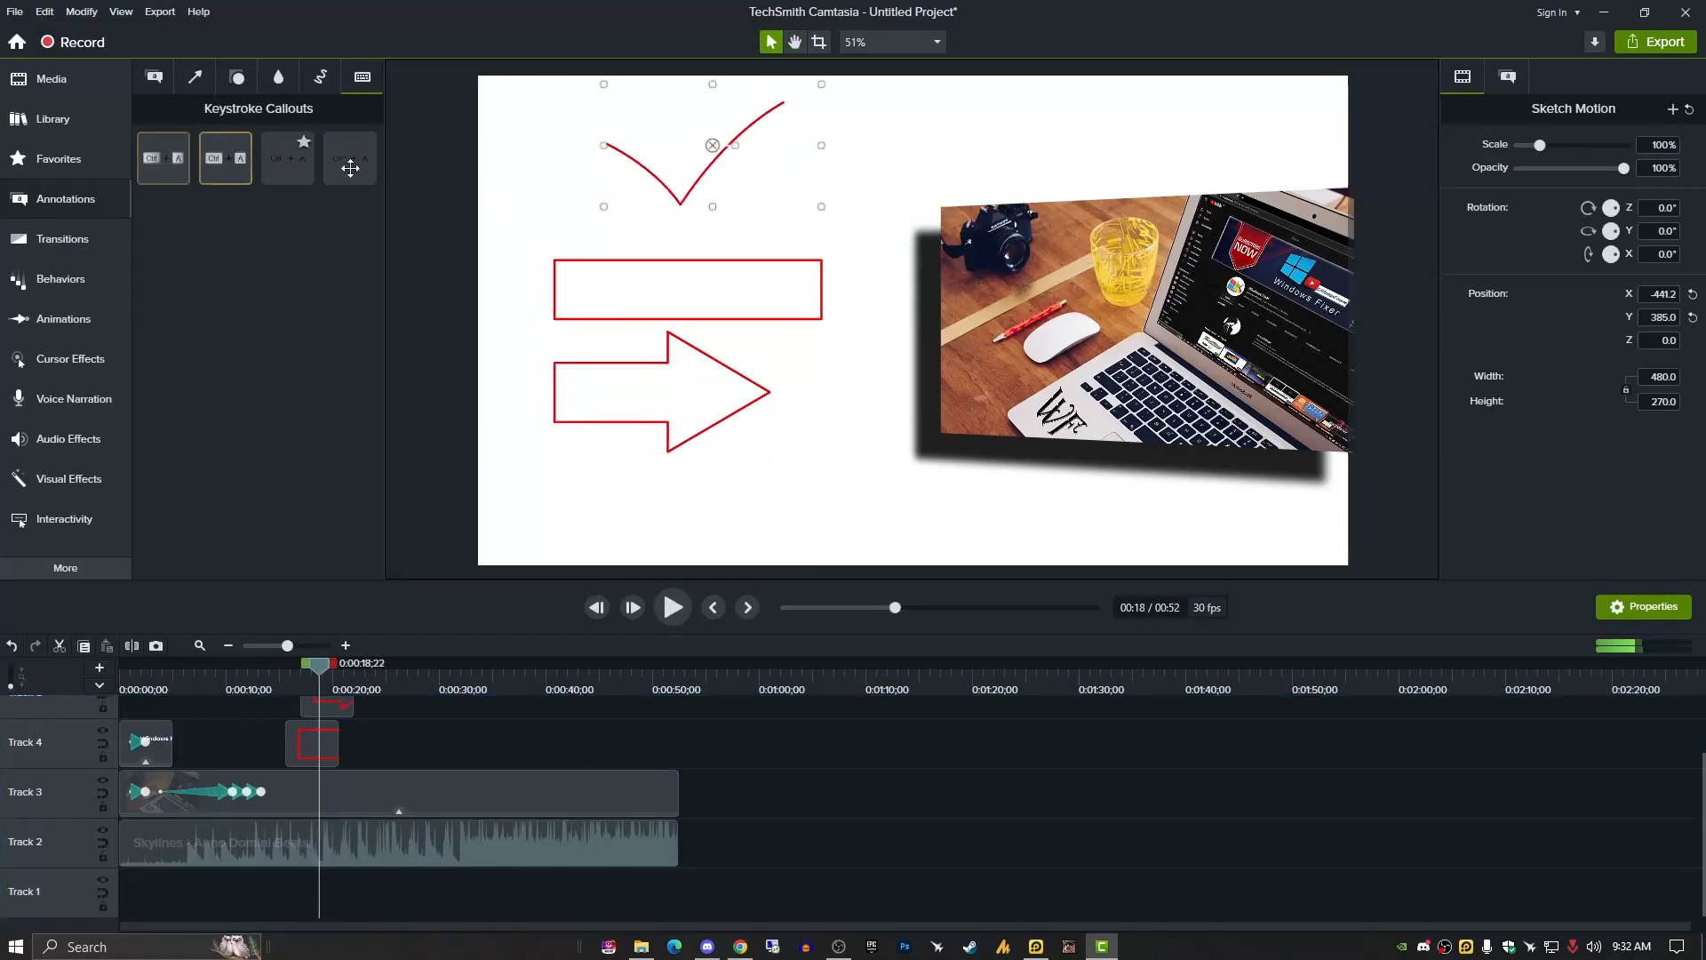
{"action": "left_click", "coordinate": [319, 80]}
{"action": "left_click", "coordinate": [167, 82]}
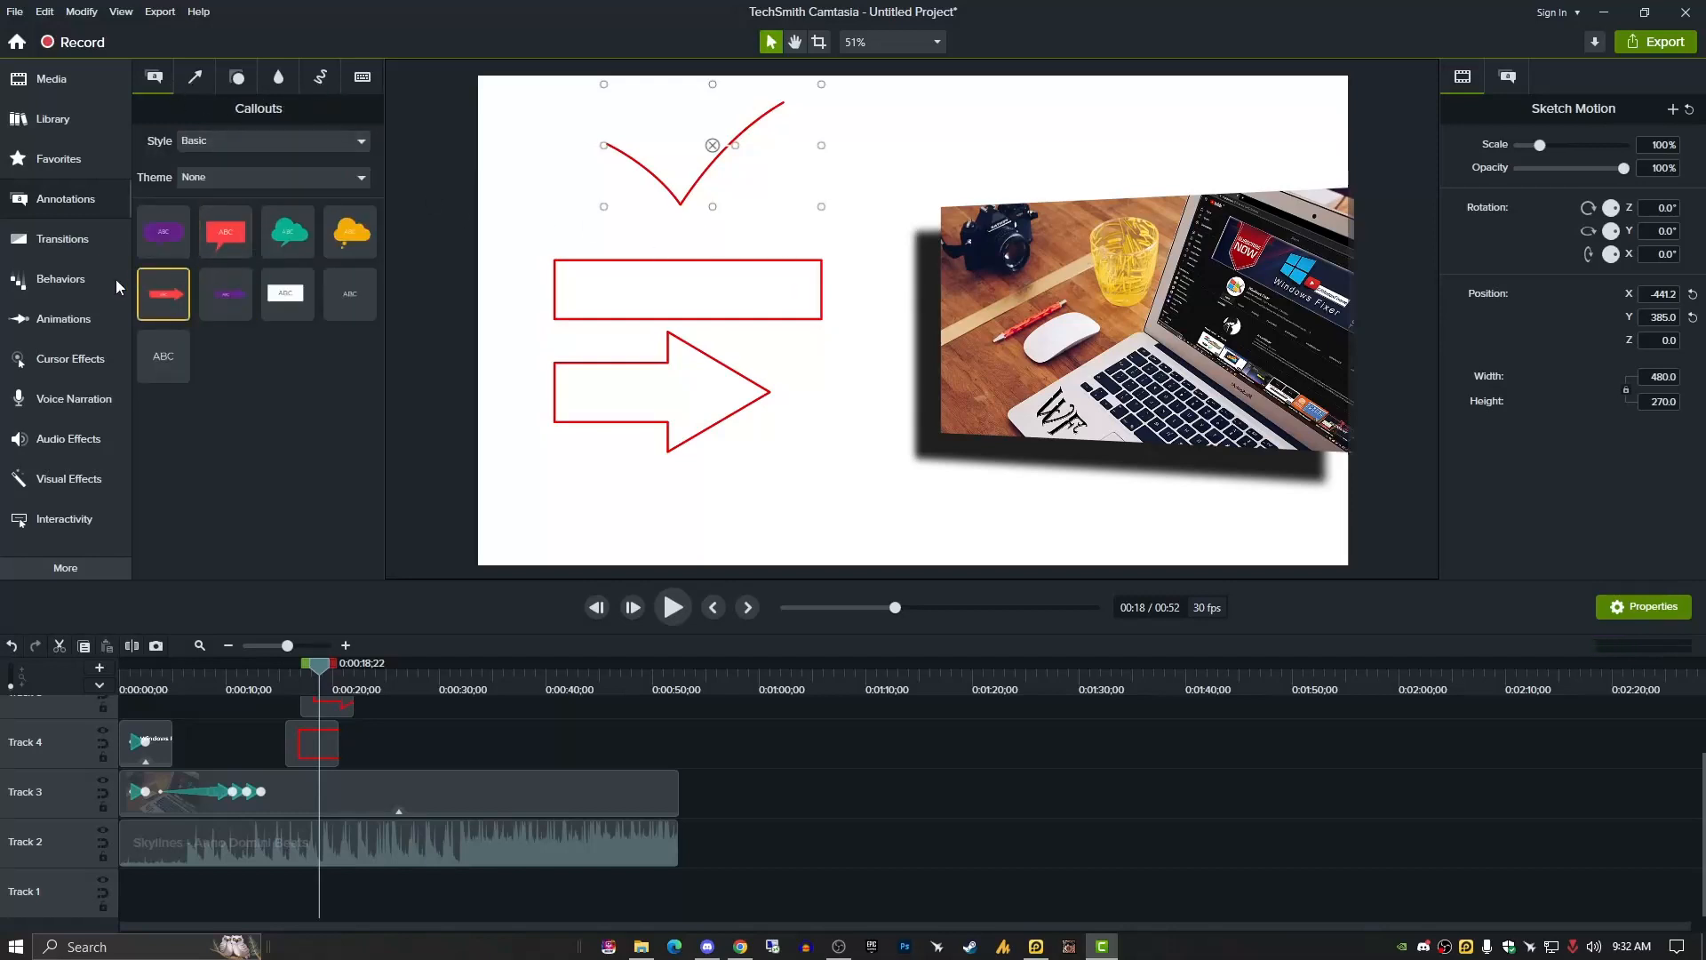
{"action": "left_click", "coordinate": [61, 279]}
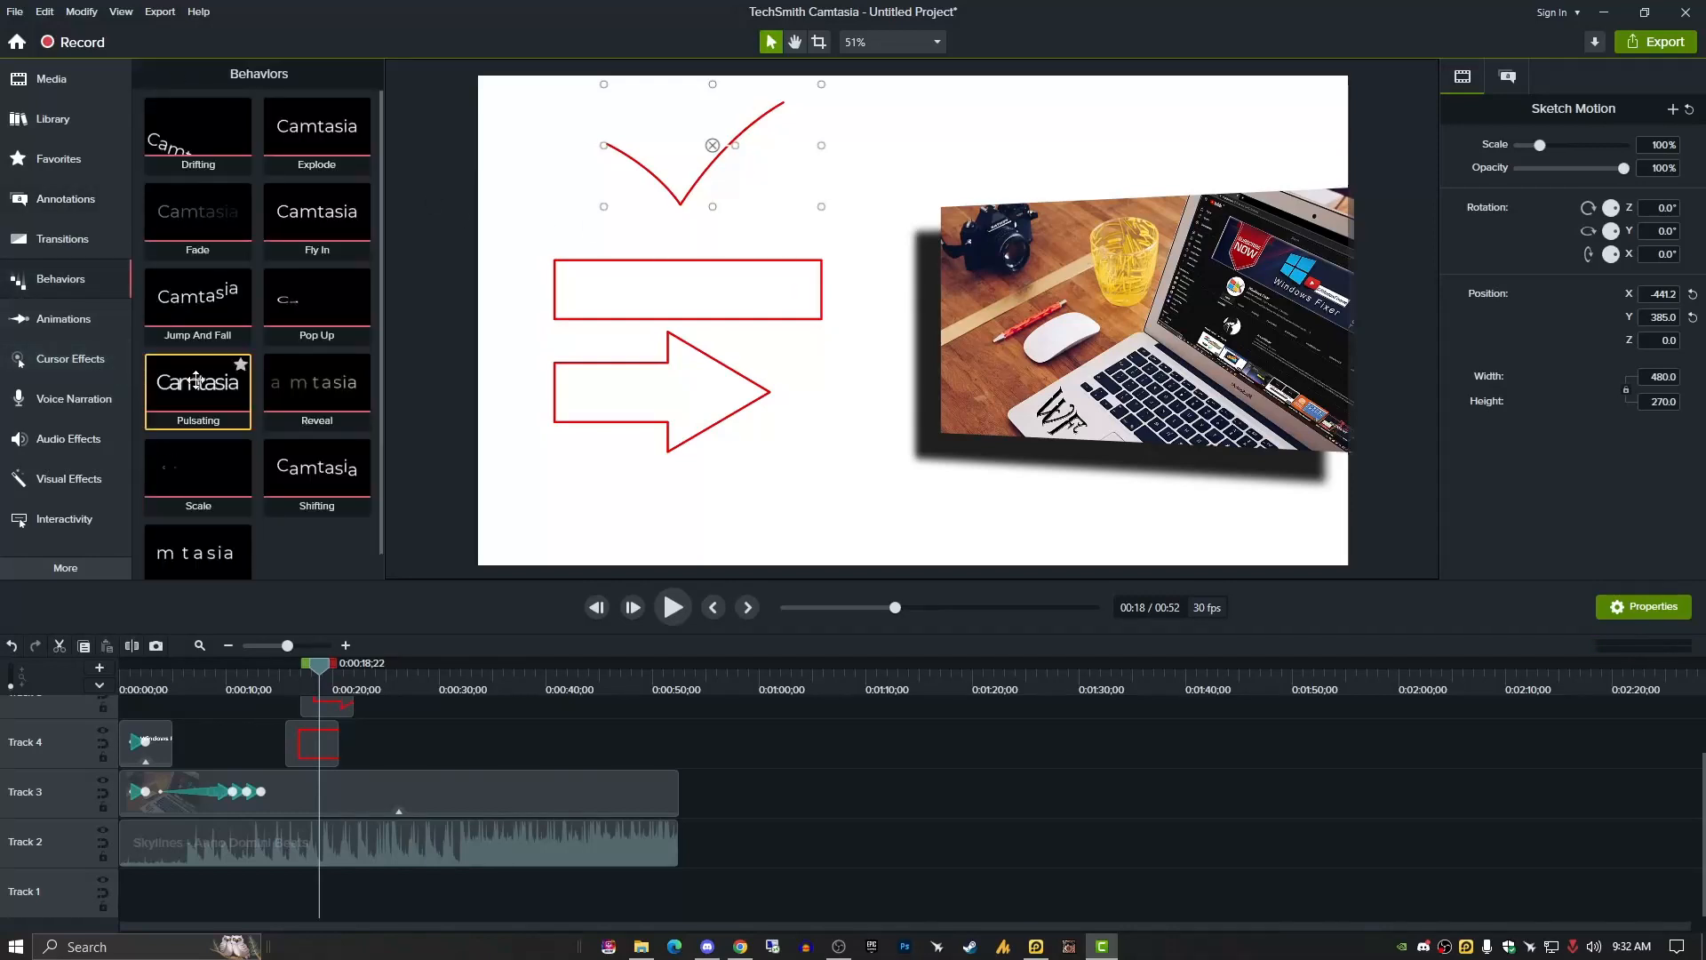
{"action": "left_click", "coordinate": [60, 361]}
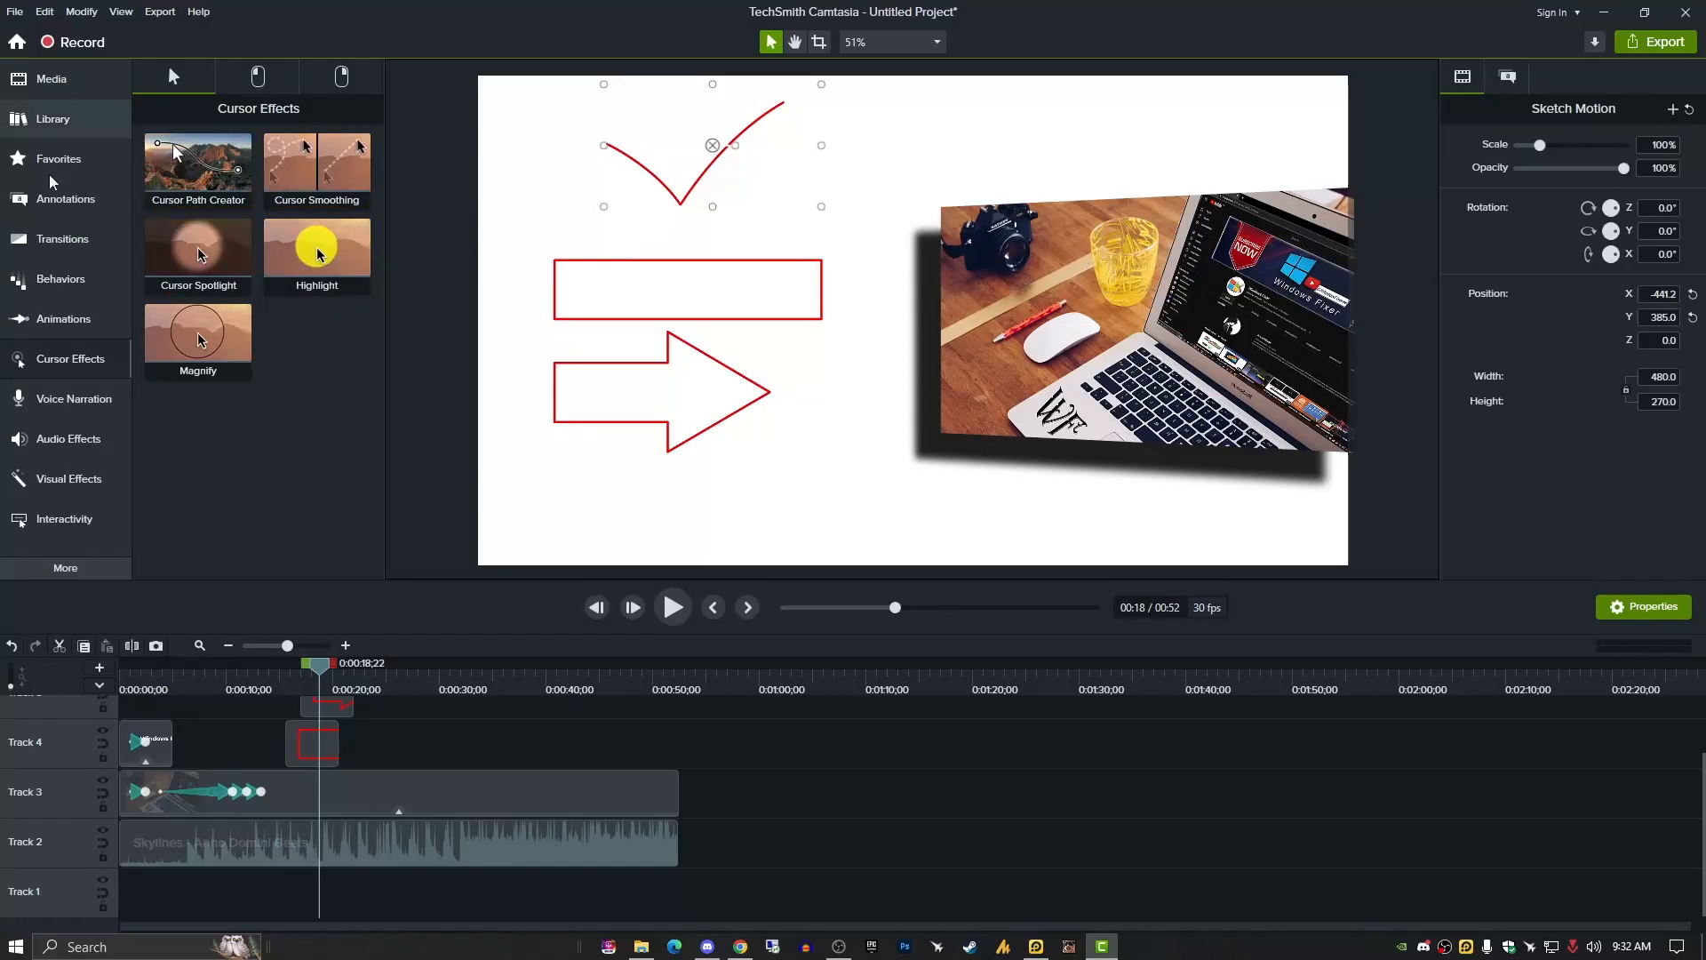
{"action": "mouse_move", "coordinate": [302, 170]}
{"action": "left_mouse_down"}
{"action": "mouse_move", "coordinate": [515, 526]}
{"action": "mouse_move", "coordinate": [449, 524]}
{"action": "mouse_move", "coordinate": [324, 168]}
{"action": "mouse_move", "coordinate": [284, 177]}
{"action": "left_mouse_up"}
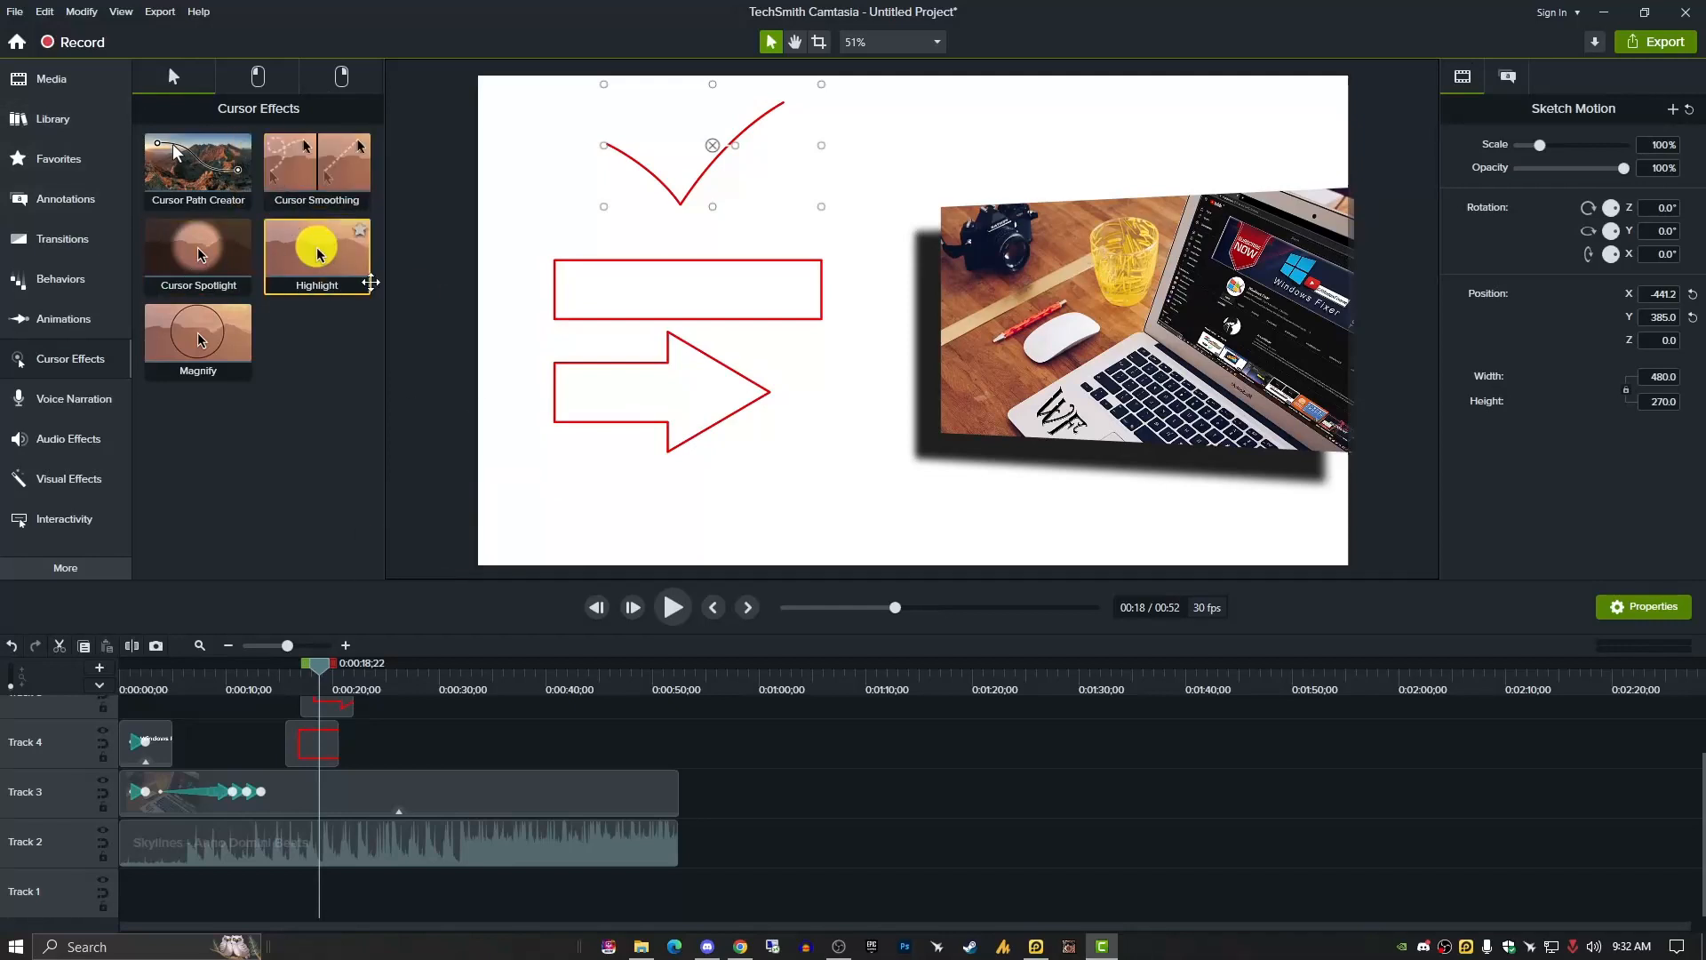
{"action": "scroll", "coordinate": [280, 249], "scroll_direction": "down", "scroll_amount": 5}
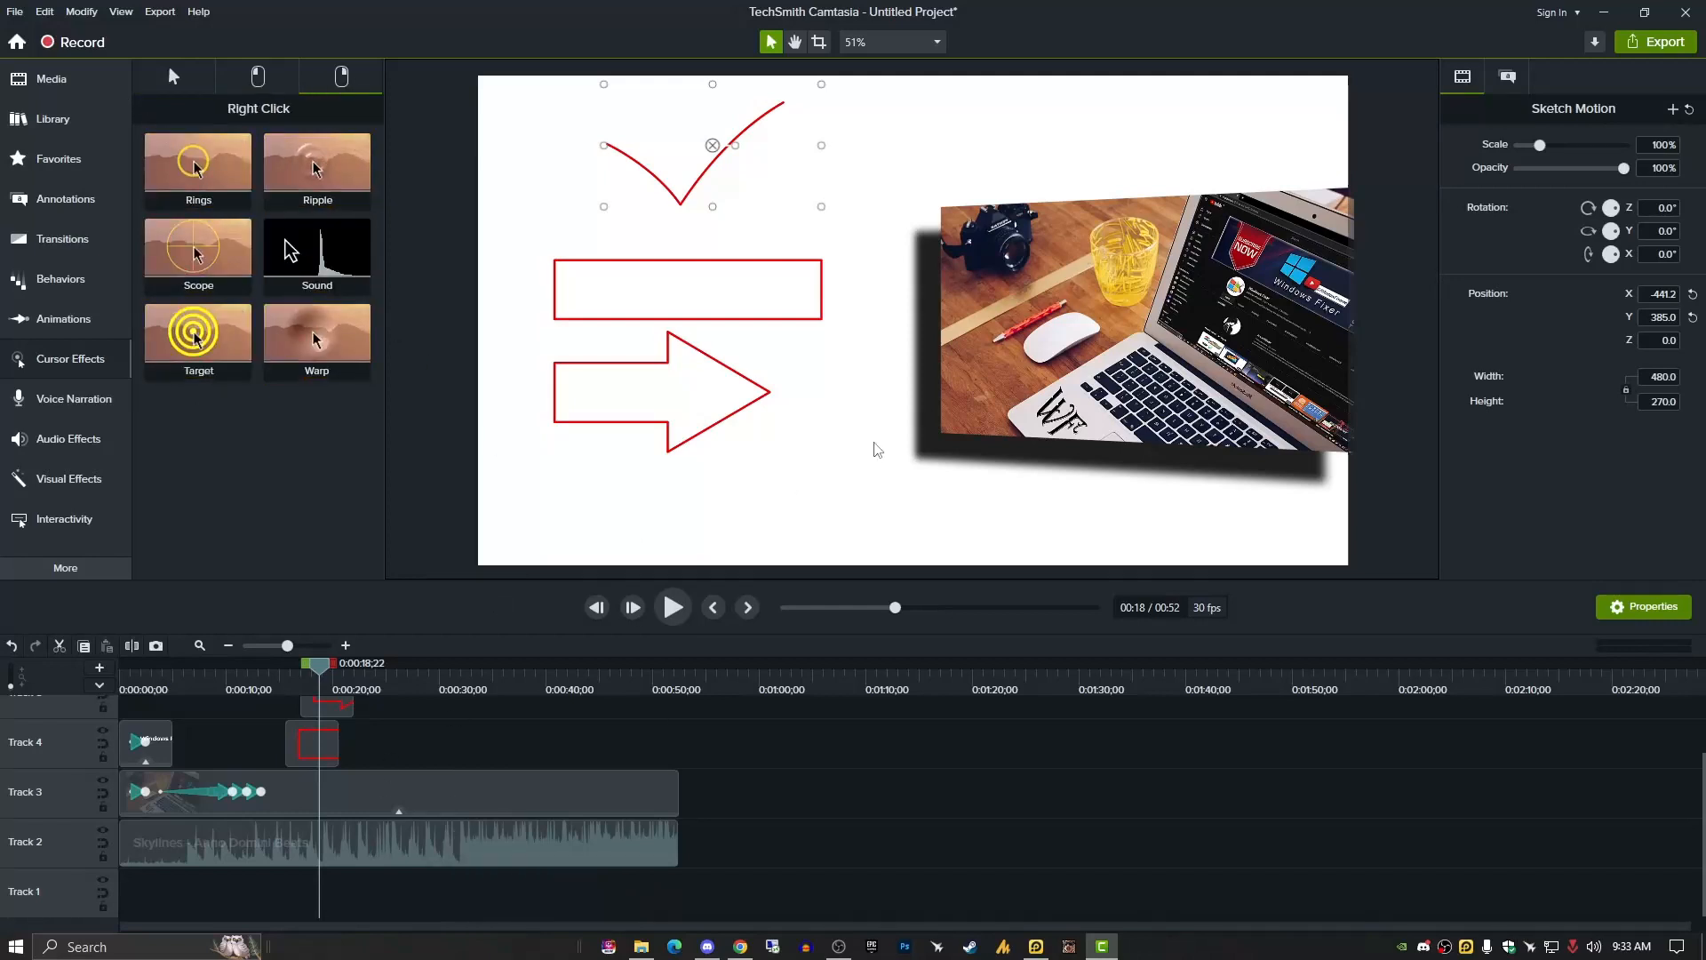
{"action": "scroll", "coordinate": [693, 377], "scroll_direction": "down", "scroll_amount": 2}
{"action": "left_click", "coordinate": [62, 238]}
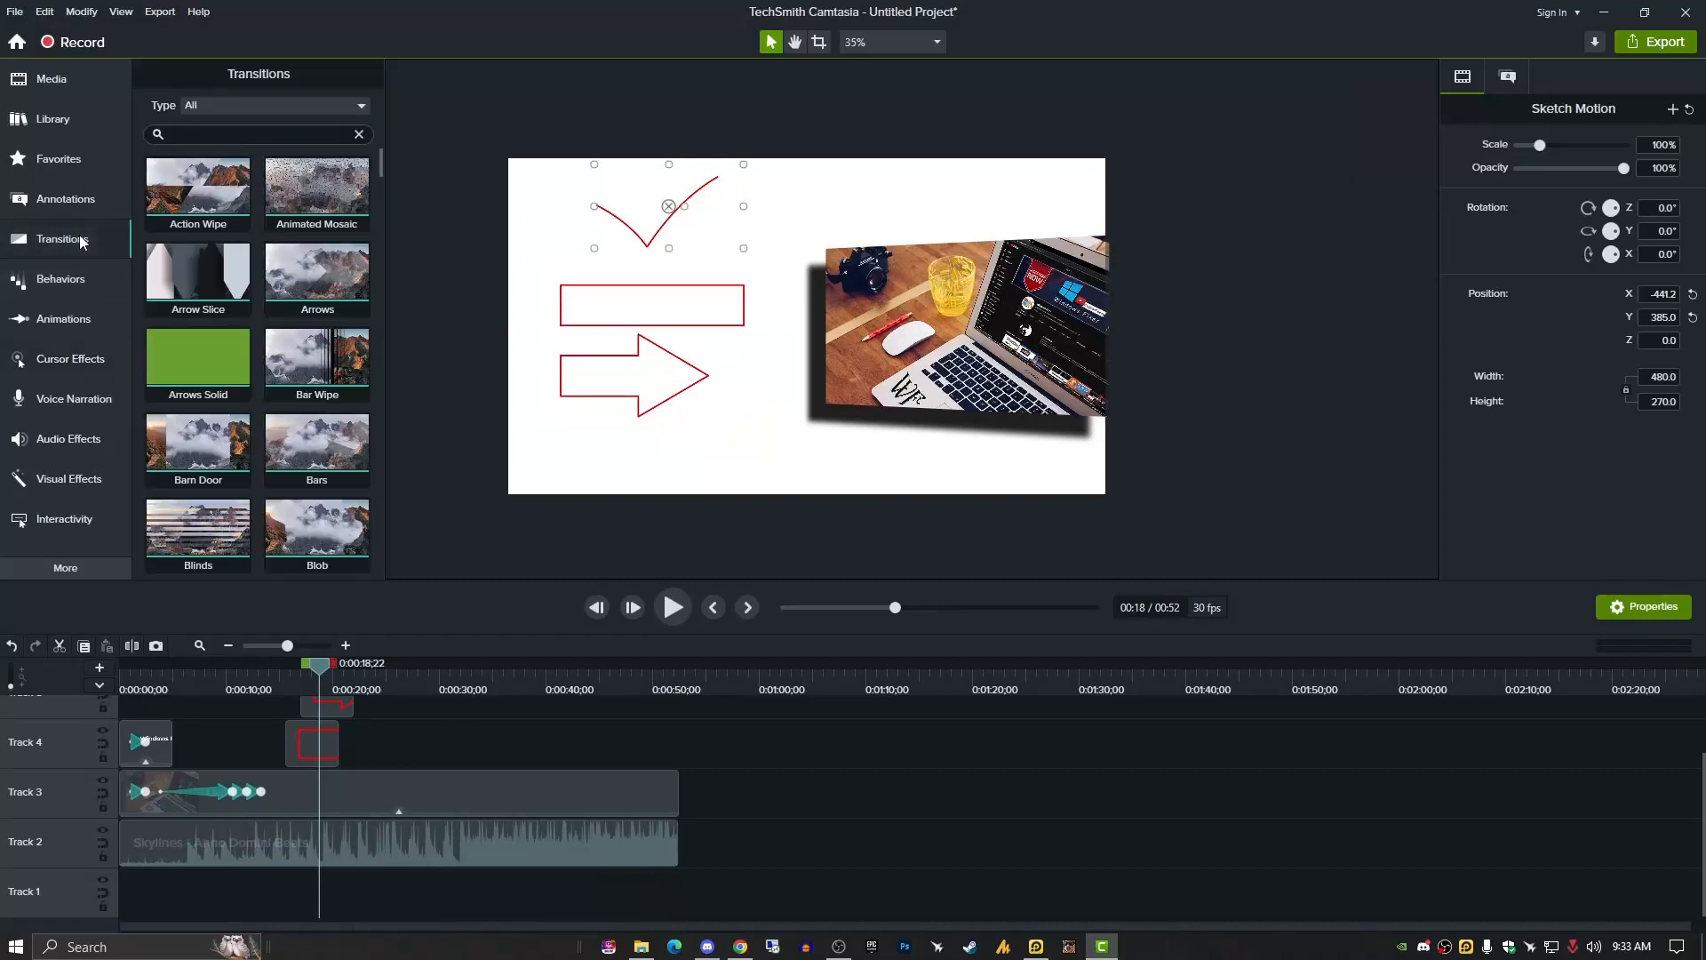
{"action": "scroll", "coordinate": [678, 357], "scroll_direction": "up", "scroll_amount": 3}
{"action": "scroll", "coordinate": [678, 357], "scroll_direction": "down", "scroll_amount": 1}
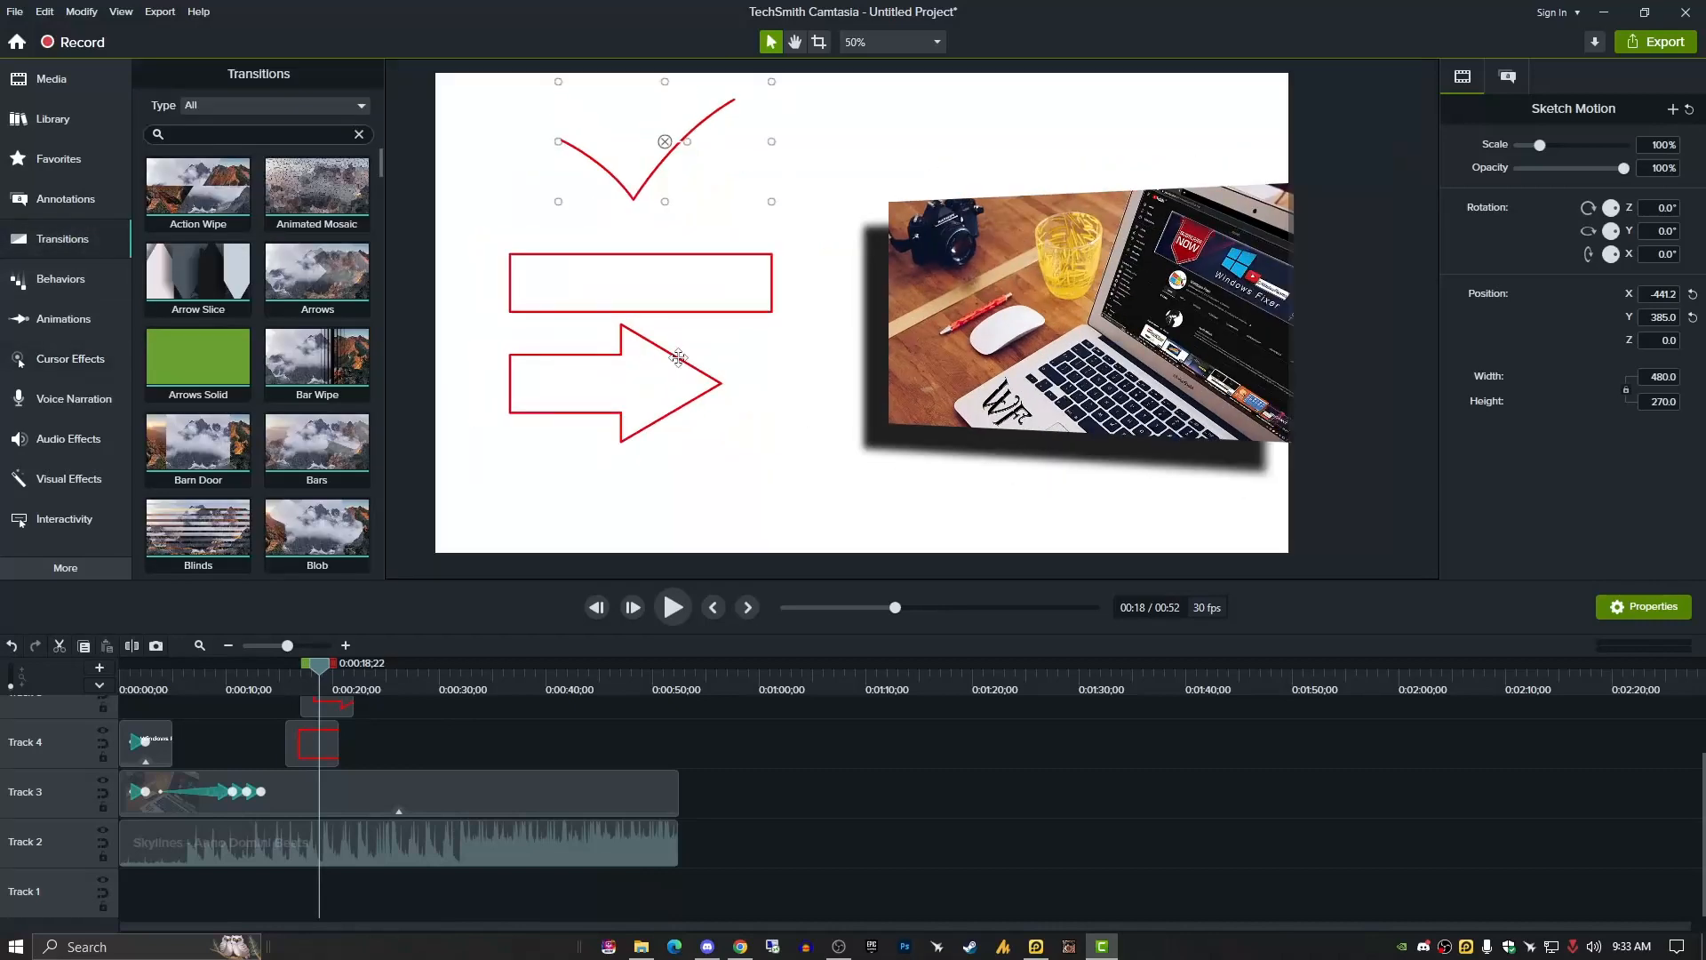